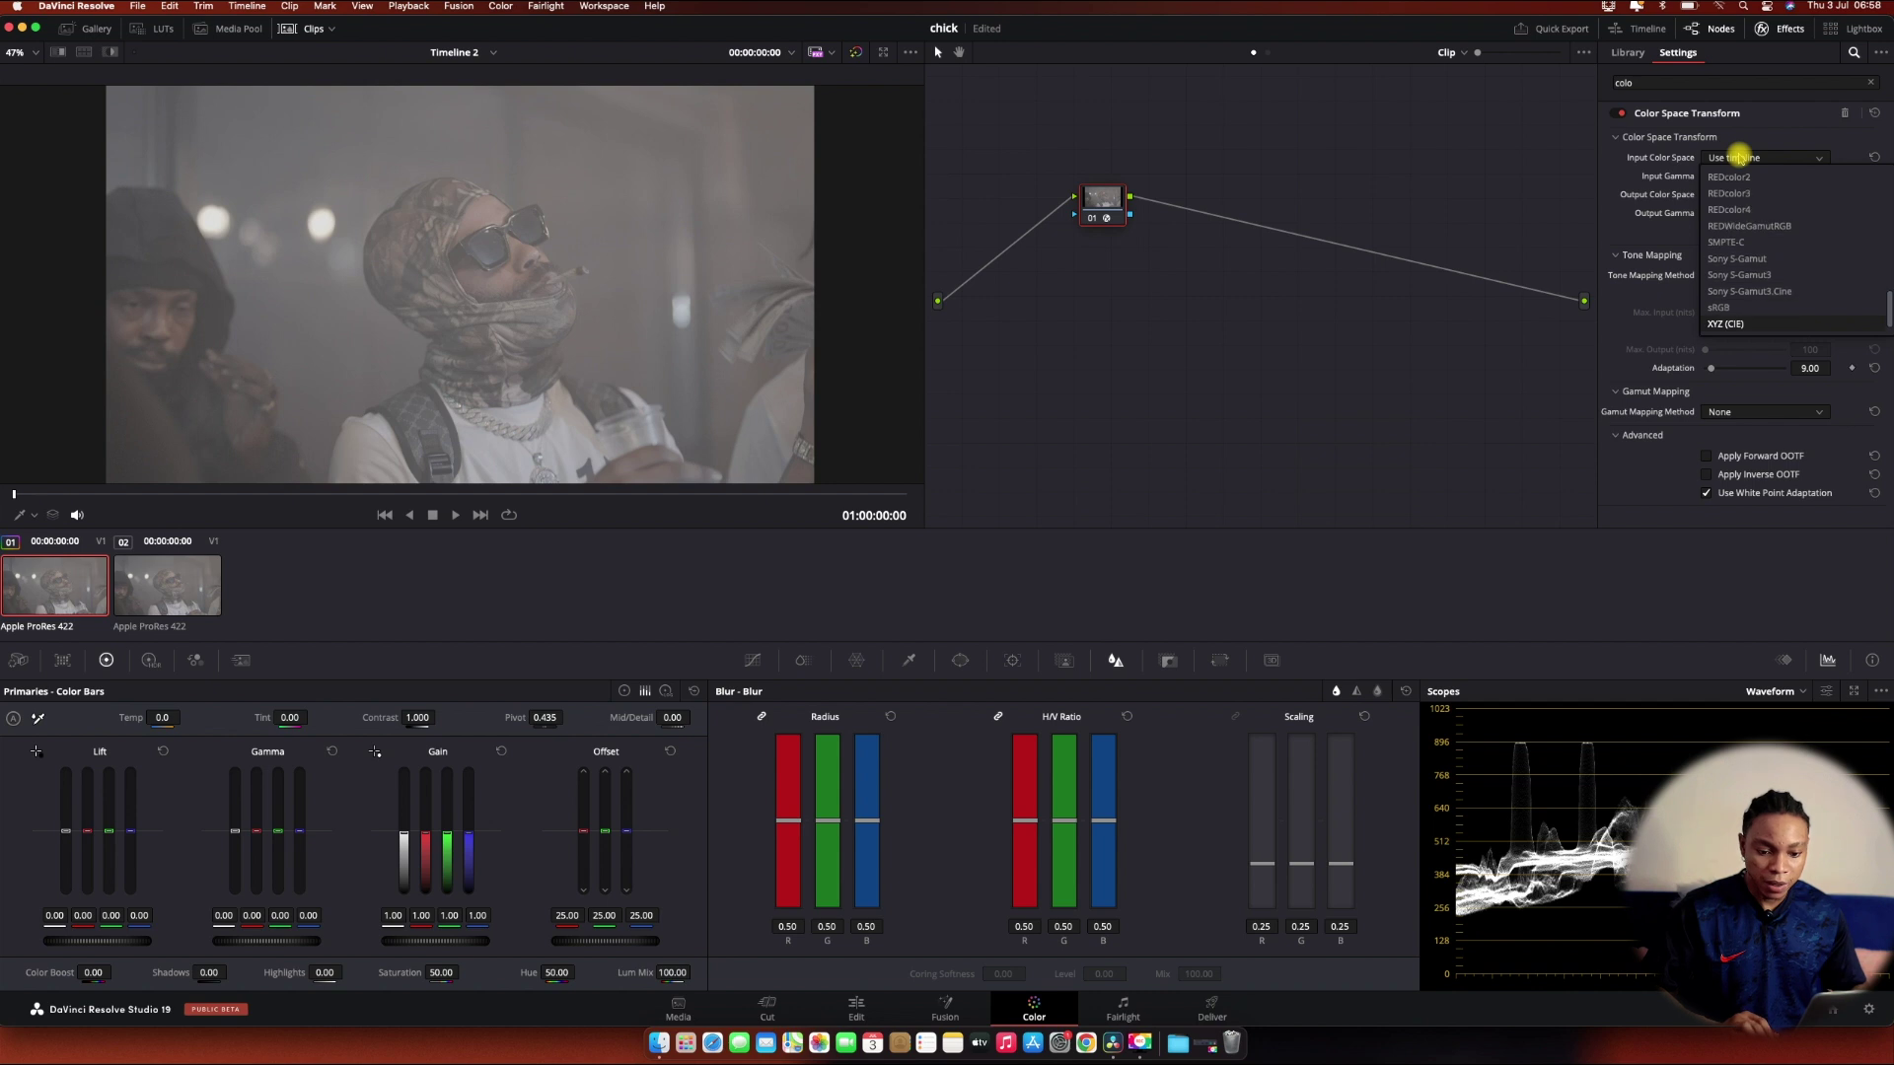
Step: Set the Color Space Transform's input color space to Sony S-Gamut3.Cine and its input gamma to Sony S-Log3
{"action": "key", "text": "Return"}
{"action": "left_click", "coordinate": [1744, 176]}
{"action": "key", "text": "Up"}
{"action": "key", "text": "Up"}
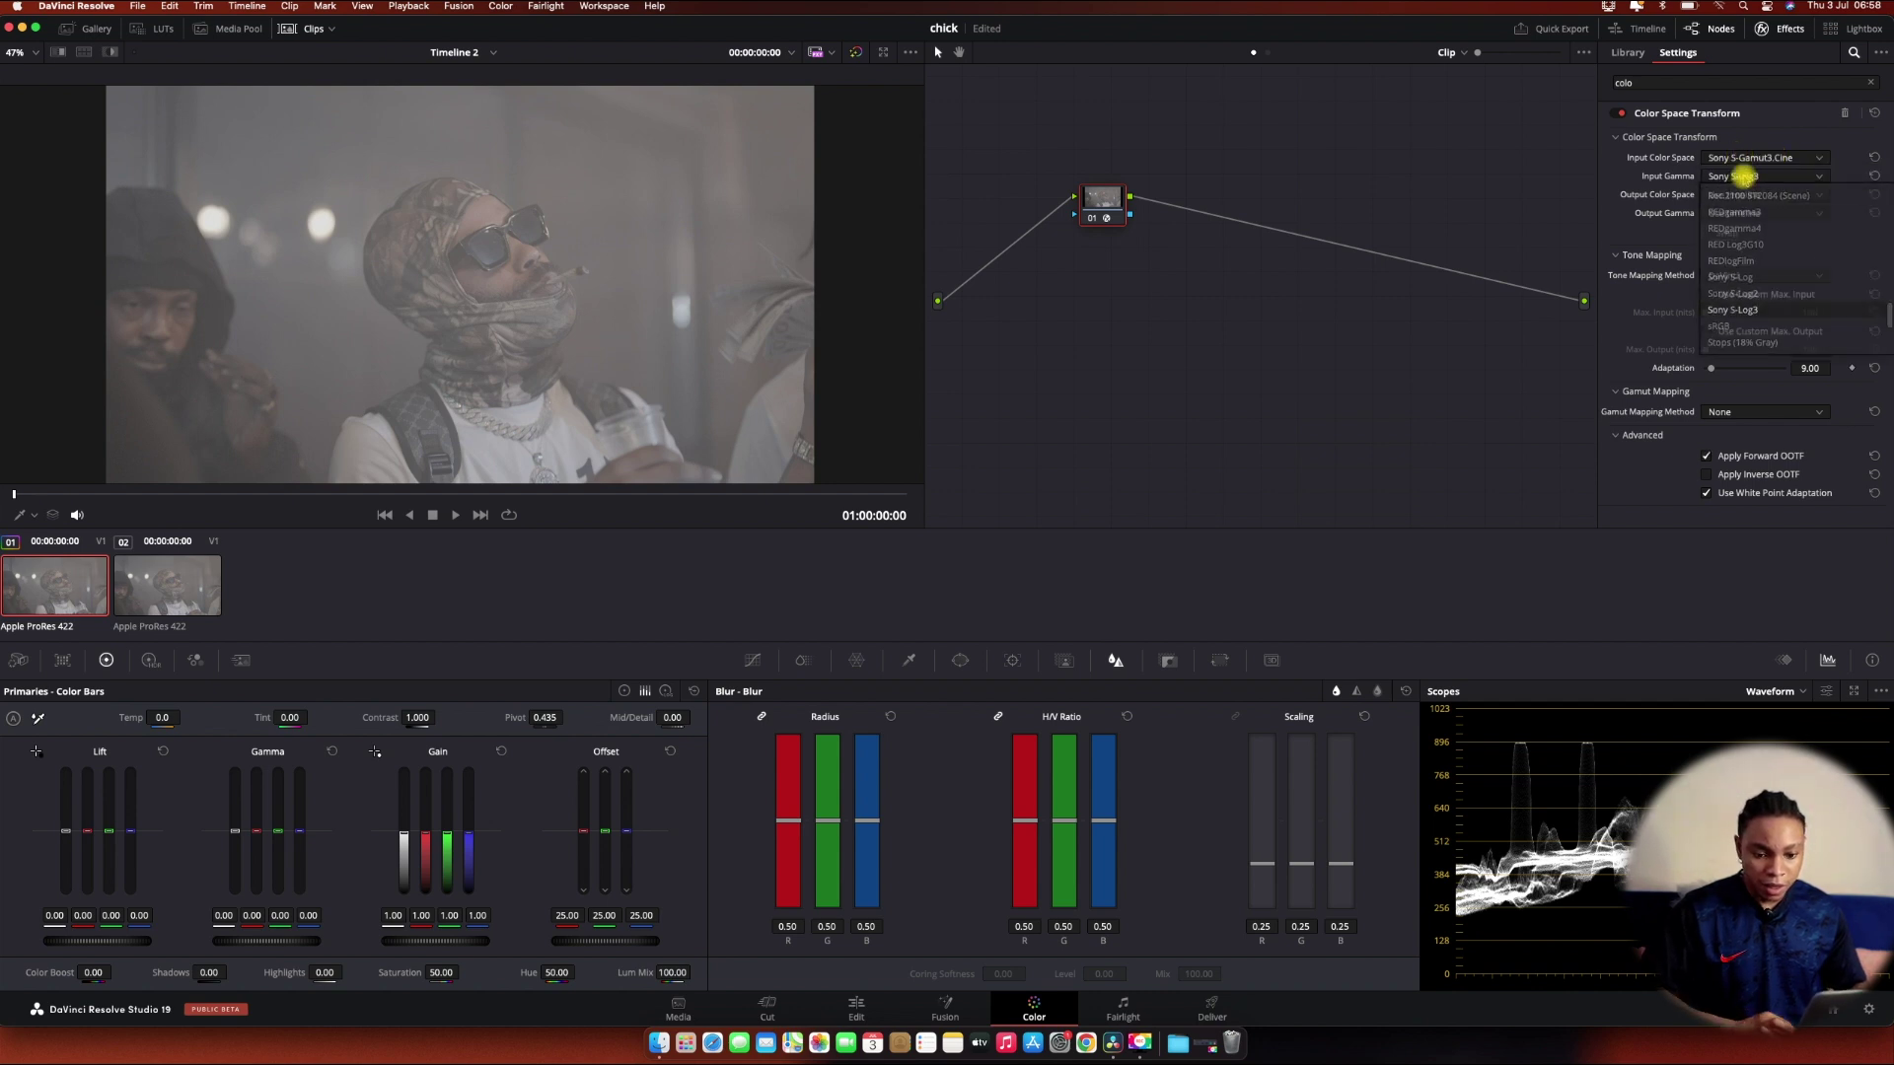
{"action": "key", "text": "Return"}
Step: Set the Color Space Transform's output color space to Rec.709
{"action": "left_click", "coordinate": [1744, 195]}
{"action": "key", "text": "Down"}
{"action": "key", "text": "Down"}
{"action": "key", "text": "Down"}
{"action": "key", "text": "Down"}
{"action": "key", "text": "Down"}
{"action": "key", "text": "Down"}
{"action": "key", "text": "Down"}
{"action": "key", "text": "Down"}
{"action": "key", "text": "Down"}
{"action": "key", "text": "Down"}
{"action": "key", "text": "Down"}
{"action": "key", "text": "Down"}
{"action": "key", "text": "Down"}
{"action": "key", "text": "Down"}
{"action": "key", "text": "Down"}
{"action": "key", "text": "Down"}
{"action": "key", "text": "Down"}
{"action": "key", "text": "Down"}
{"action": "key", "text": "Down"}
{"action": "key", "text": "Down"}
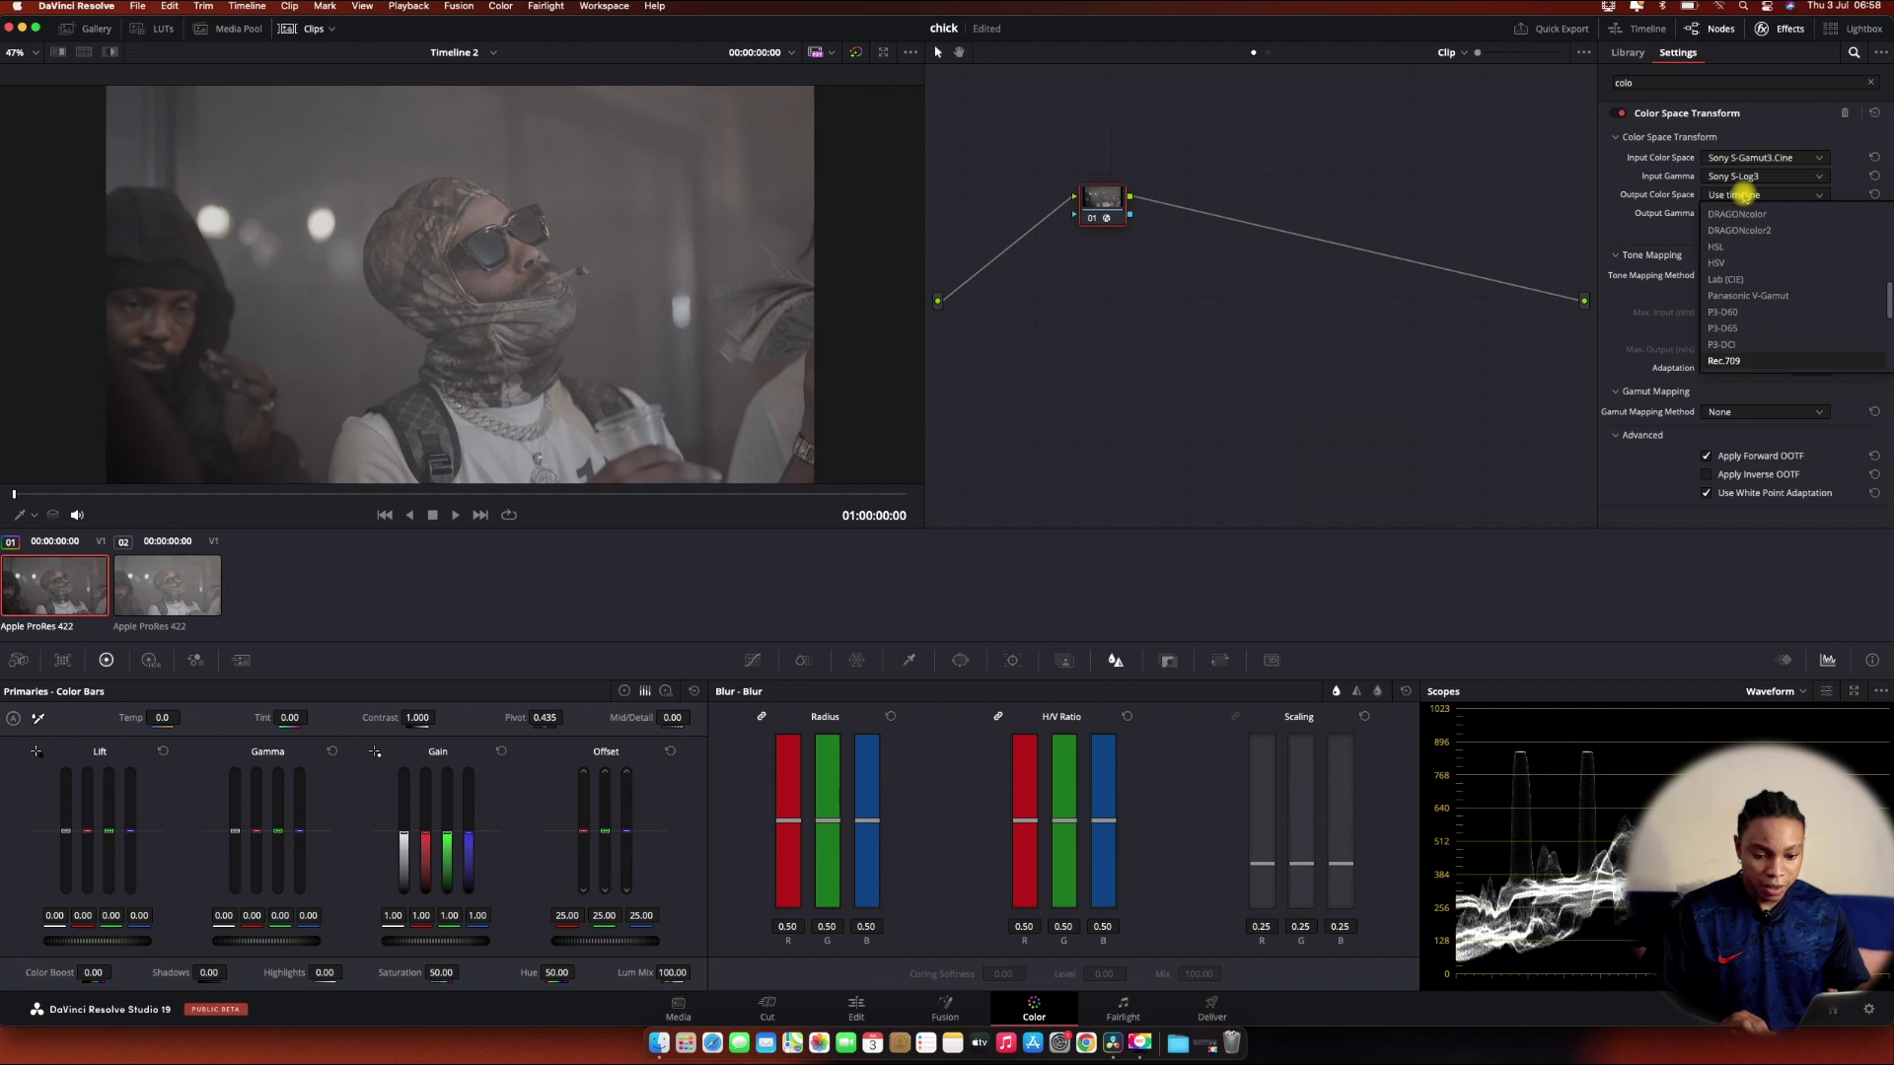
{"action": "key", "text": "Up"}
{"action": "key", "text": "Return"}
Step: Set the Color Space Transform's output gamma to Gamma 2.4
{"action": "left_click", "coordinate": [1749, 213]}
{"action": "key", "text": "Down"}
{"action": "key", "text": "Down"}
{"action": "key", "text": "Down"}
{"action": "key", "text": "Down"}
{"action": "key", "text": "Down"}
{"action": "key", "text": "Down"}
{"action": "key", "text": "Down"}
{"action": "key", "text": "Down"}
{"action": "key", "text": "Down"}
{"action": "key", "text": "Down"}
{"action": "key", "text": "Down"}
{"action": "key", "text": "Down"}
{"action": "key", "text": "Down"}
{"action": "key", "text": "Down"}
{"action": "key", "text": "Down"}
{"action": "key", "text": "Down"}
{"action": "key", "text": "Down"}
{"action": "key", "text": "Down"}
{"action": "key", "text": "Down"}
{"action": "key", "text": "Down"}
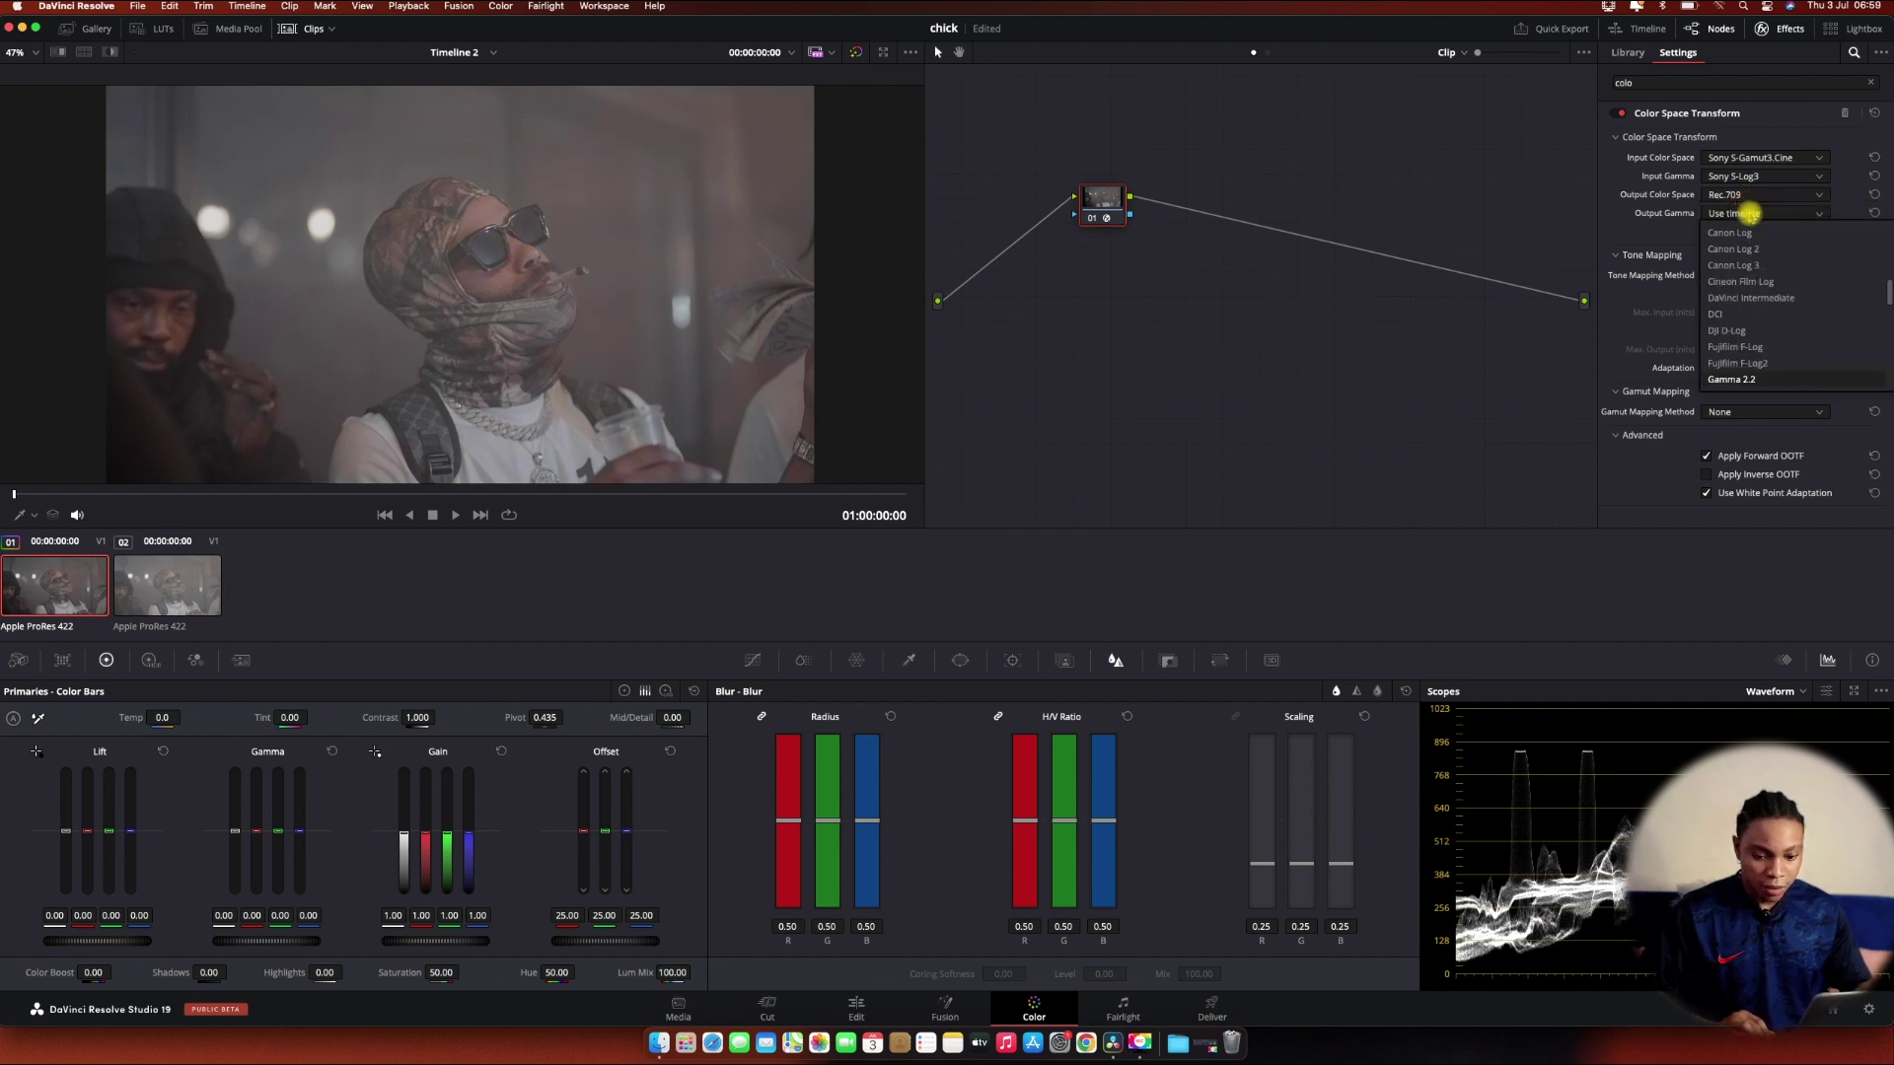
{"action": "key", "text": "Return"}
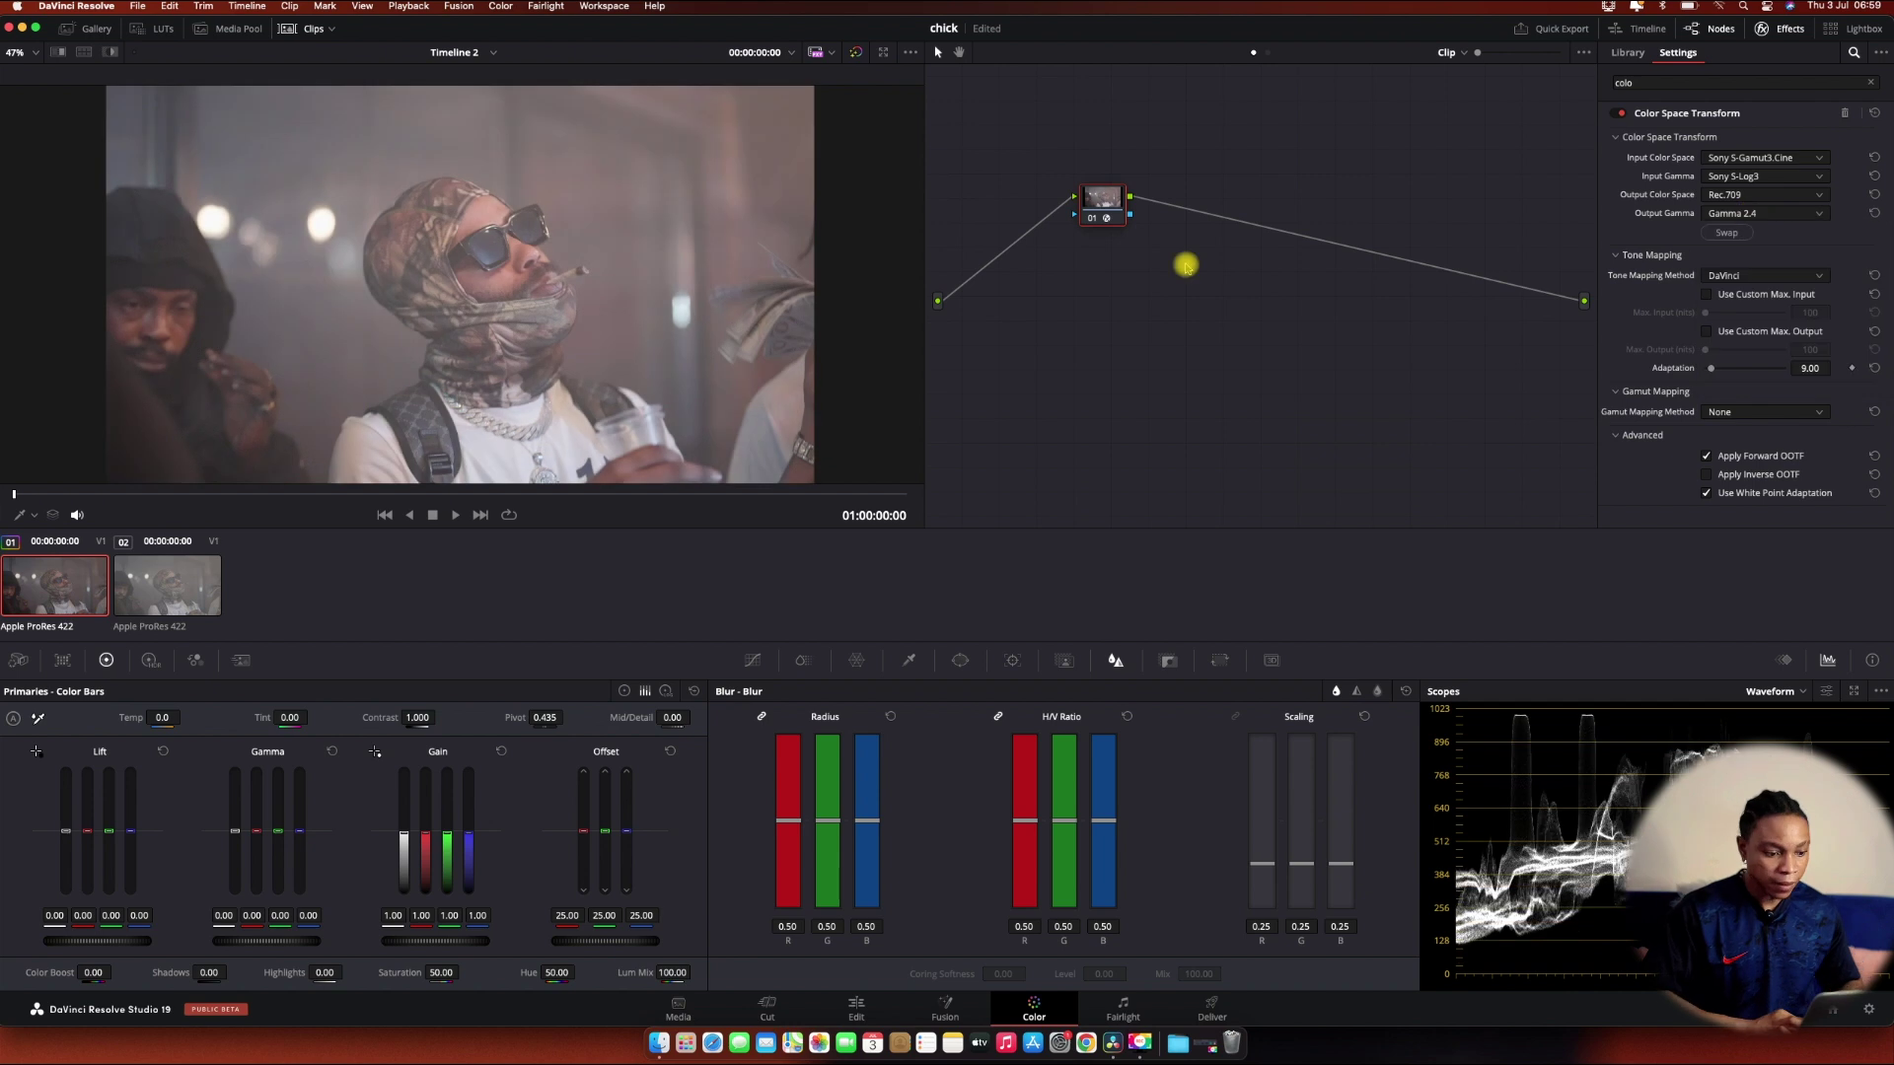
Step: Find the DCTL effect in the effects library and apply it to the second clip's node 01
{"action": "left_click", "coordinate": [193, 582]}
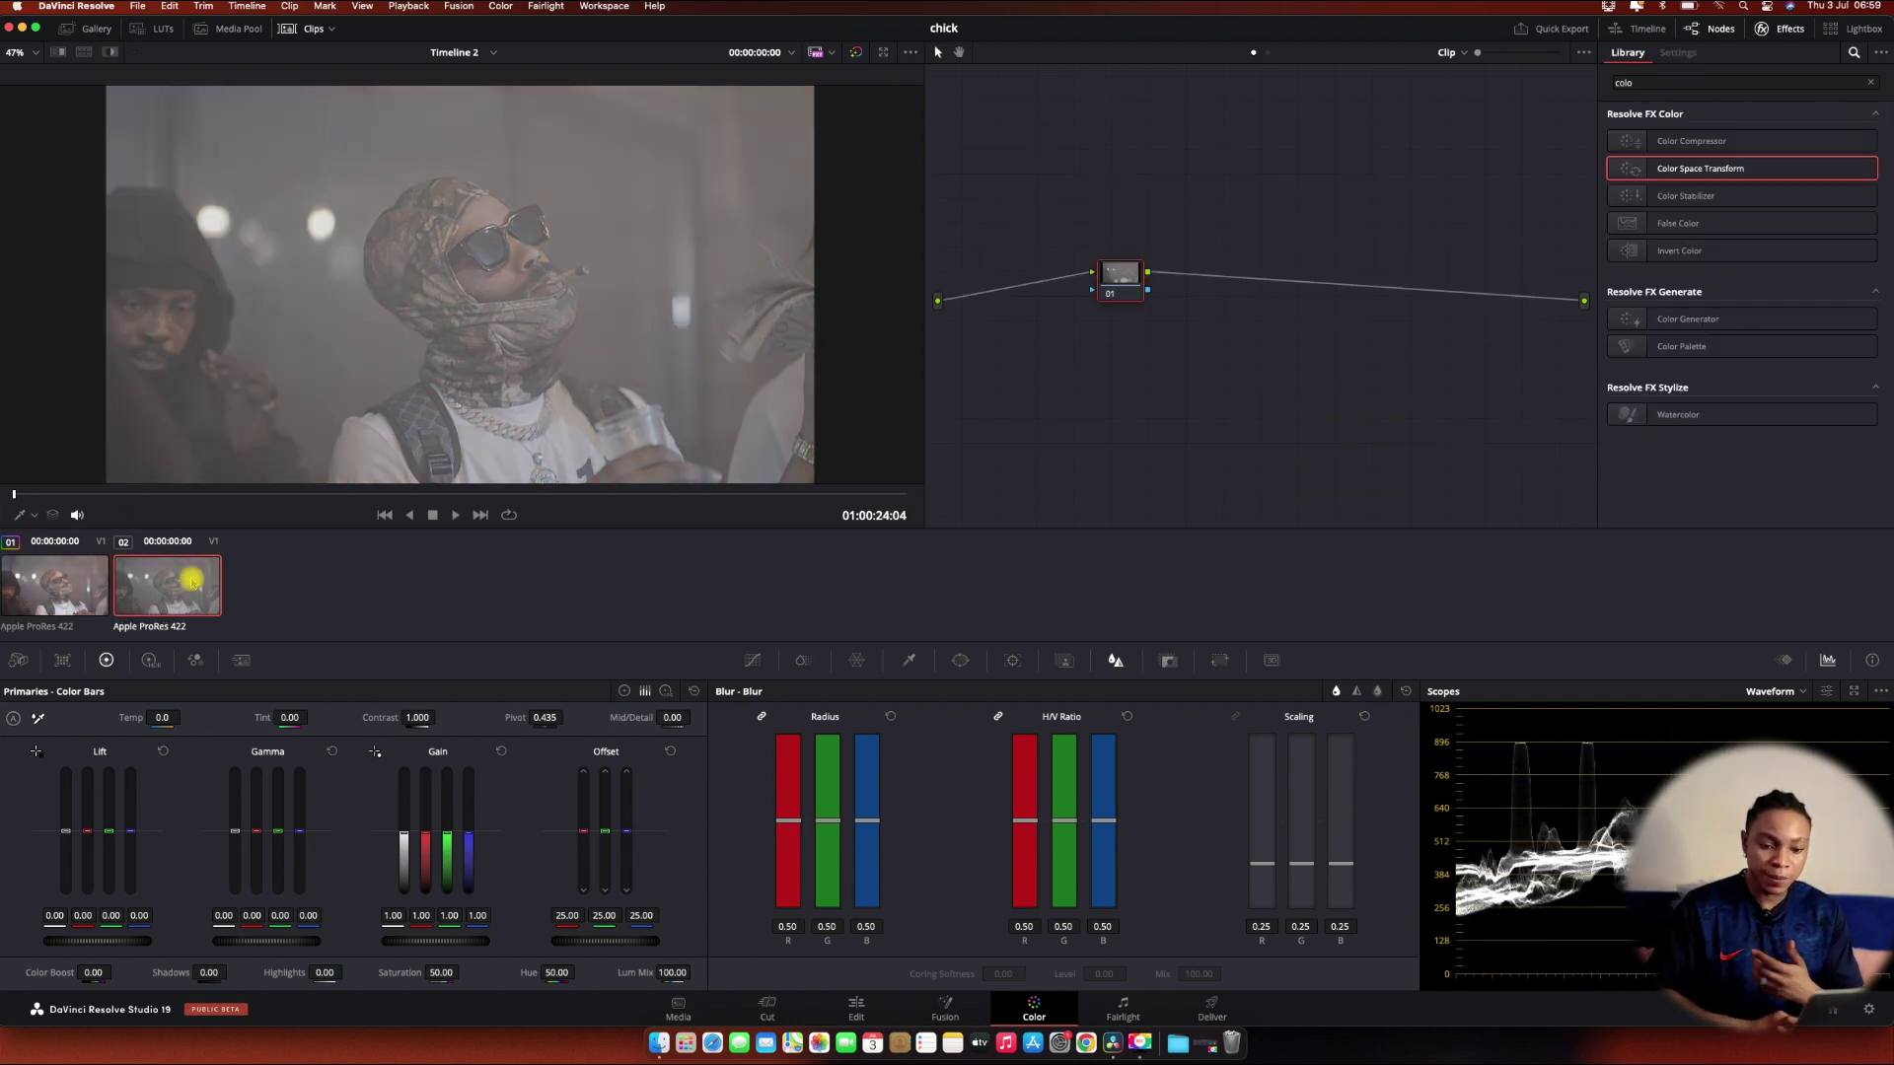
{"action": "left_click", "coordinate": [1871, 88]}
{"action": "type", "text": "dctl"}
{"action": "left_click_drag", "start_coordinate": [1717, 141], "coordinate": [1119, 276]}
Step: Load the OpenDRT script in the second clip's DCTL effect
{"action": "left_click", "coordinate": [1771, 135]}
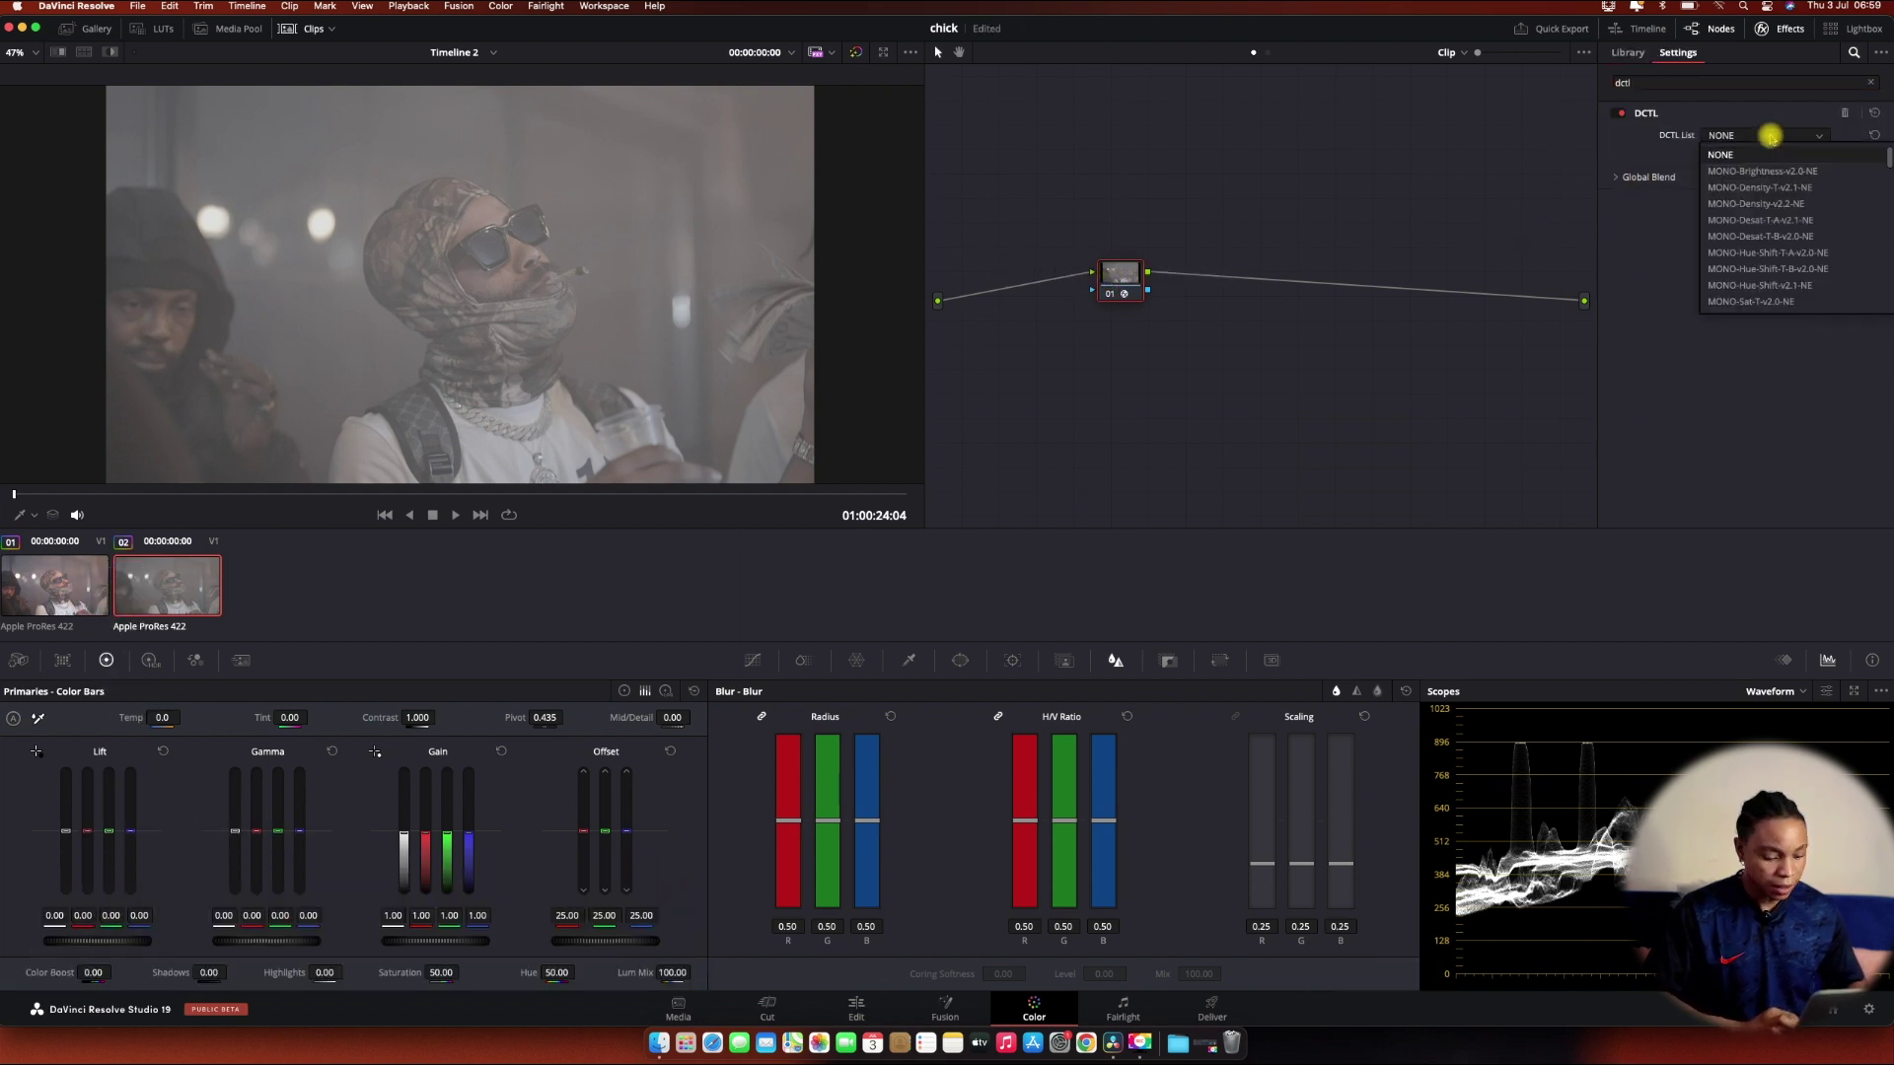
{"action": "key", "text": "o"}
{"action": "key", "text": "Down"}
{"action": "key", "text": "Down"}
{"action": "key", "text": "Down"}
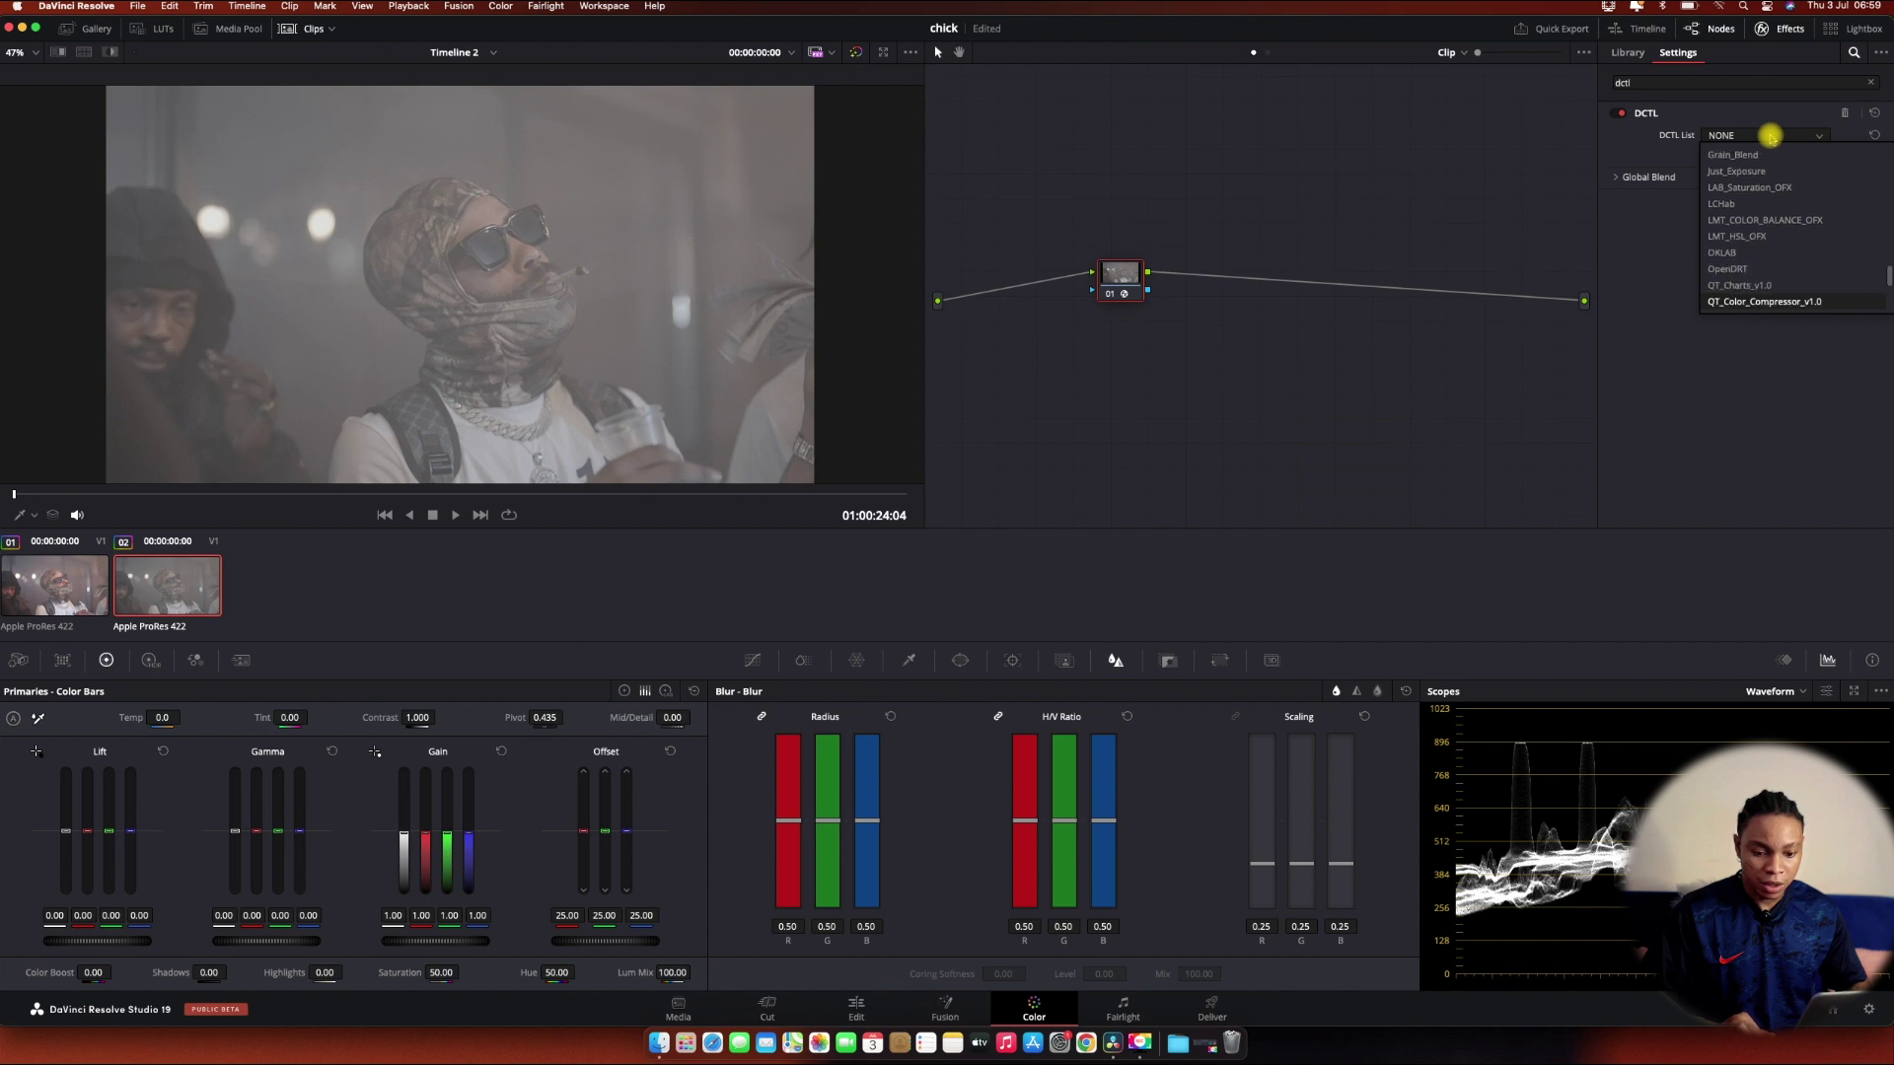
{"action": "key", "text": "Up"}
{"action": "key", "text": "Up"}
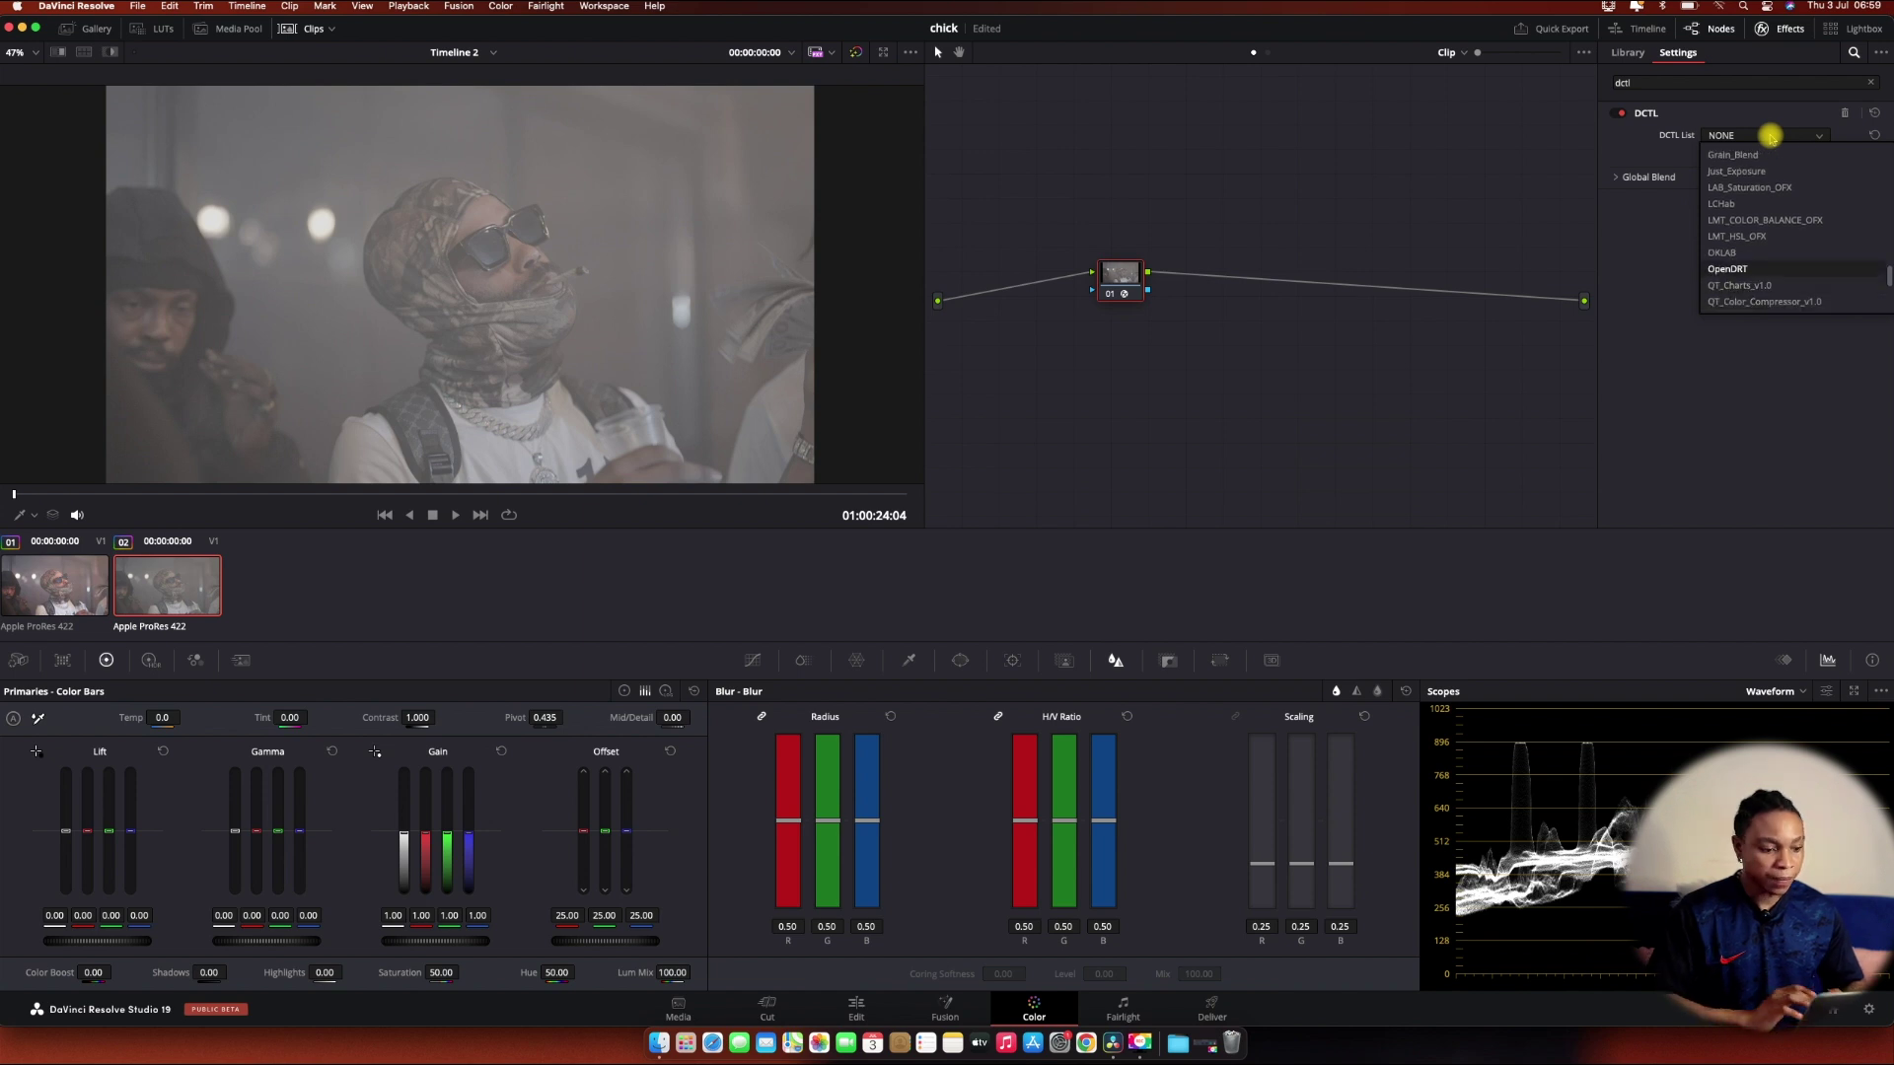
{"action": "key", "text": "Return"}
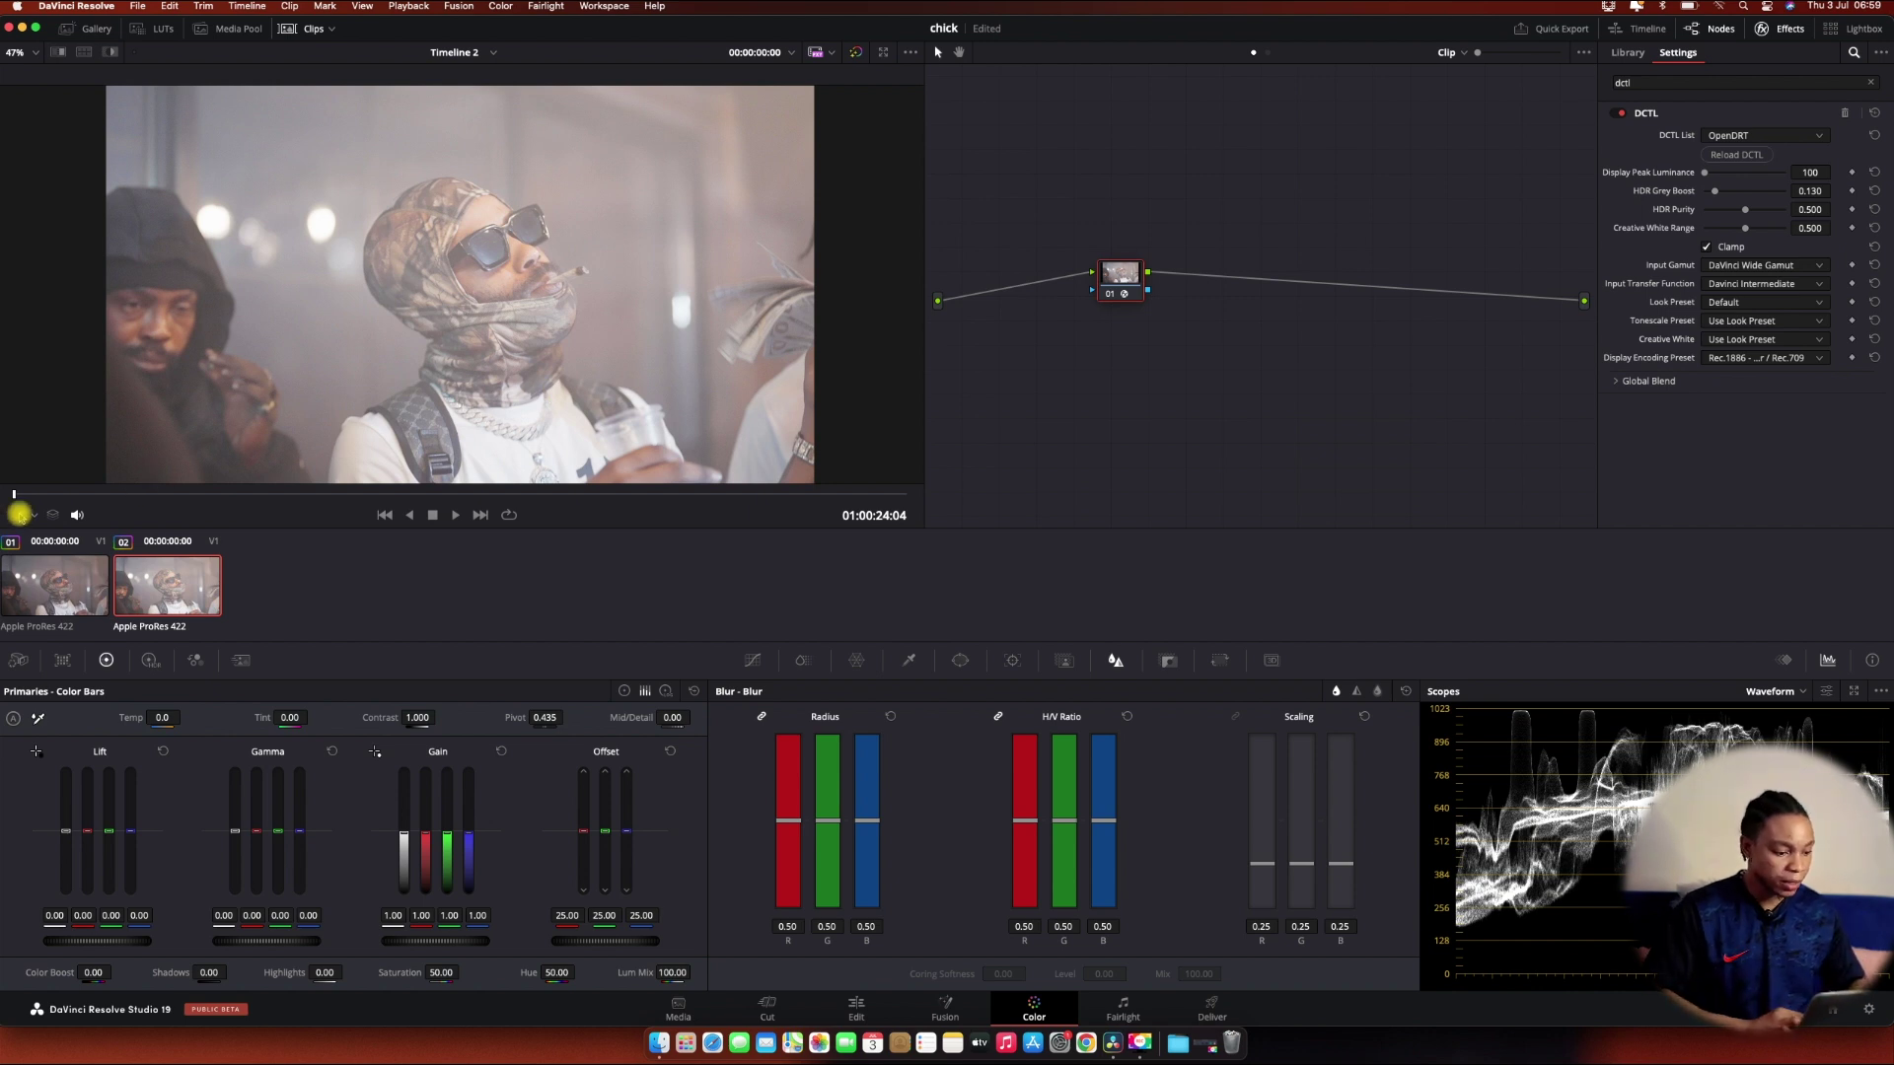
Step: Compare both clips side by side in a full-screen split view, and return to the single-clip viewer
{"action": "key", "text": "super+alt+w"}
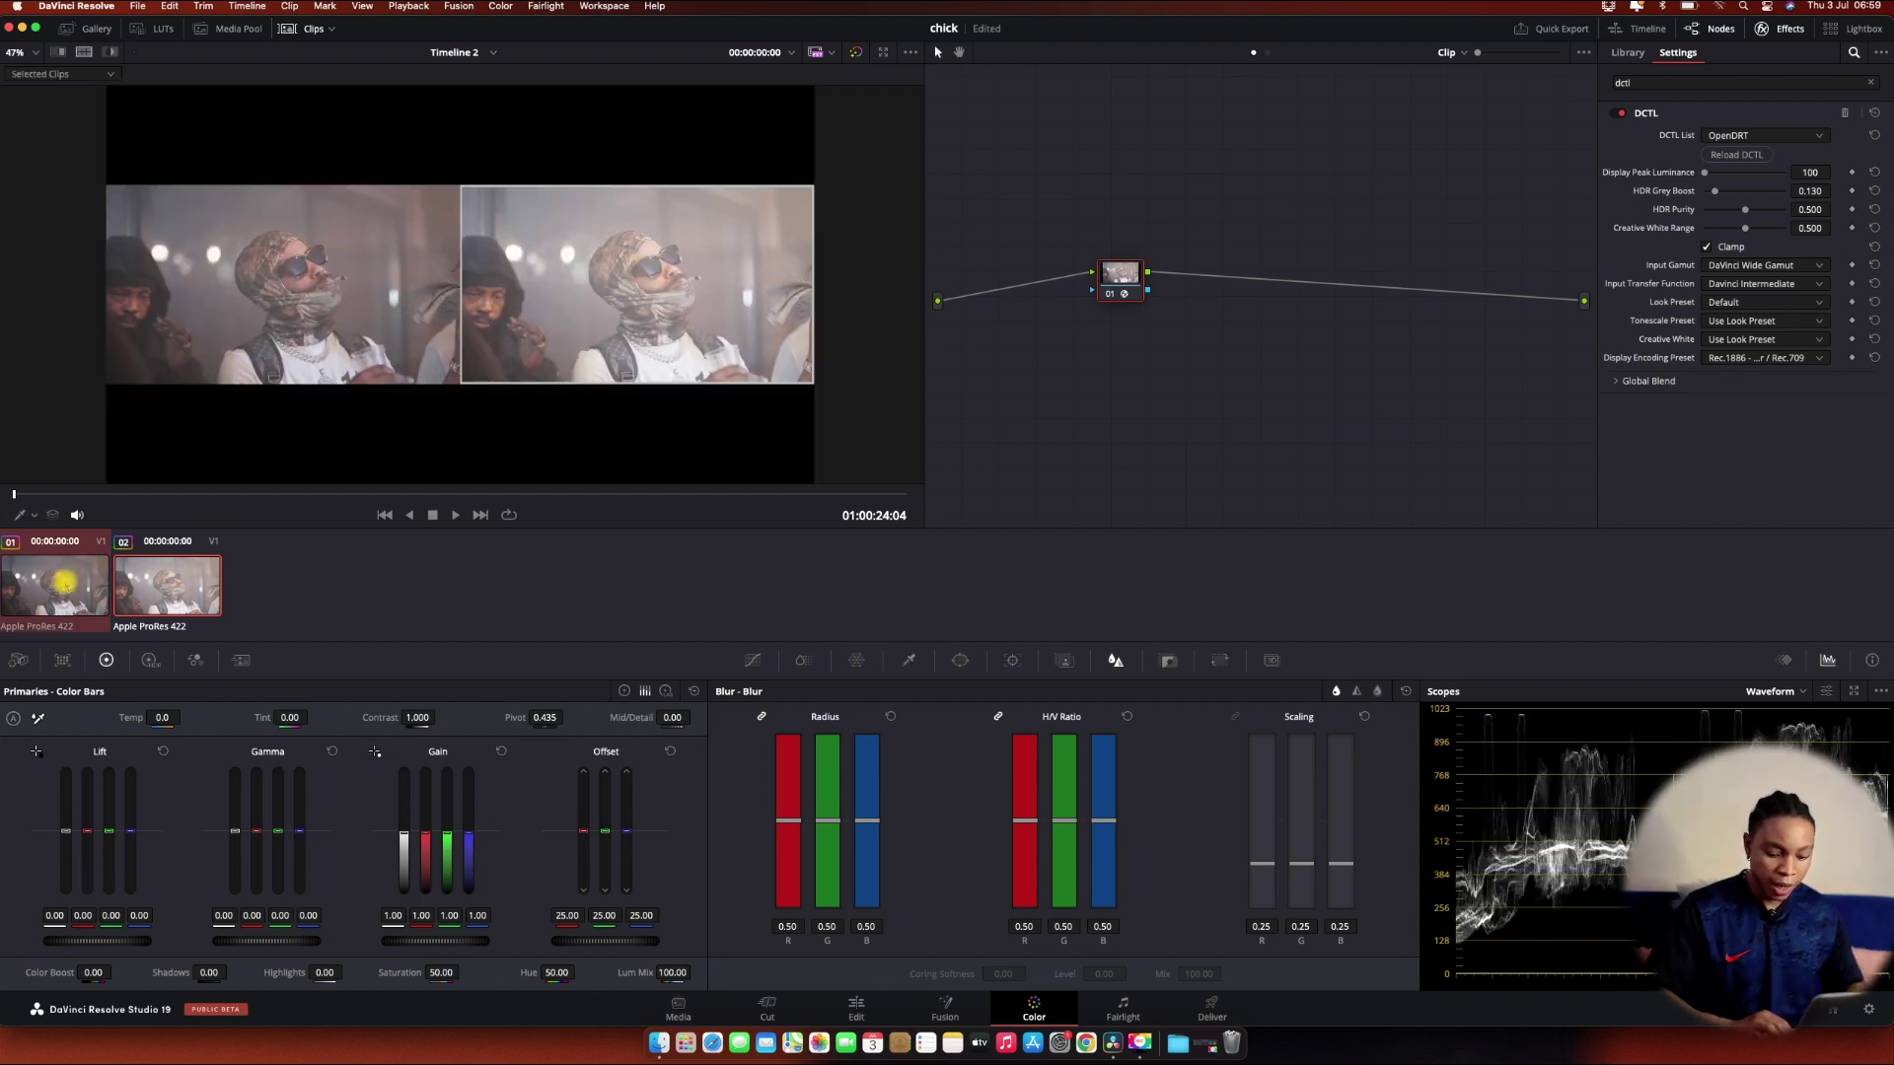
{"action": "key", "text": "super+f"}
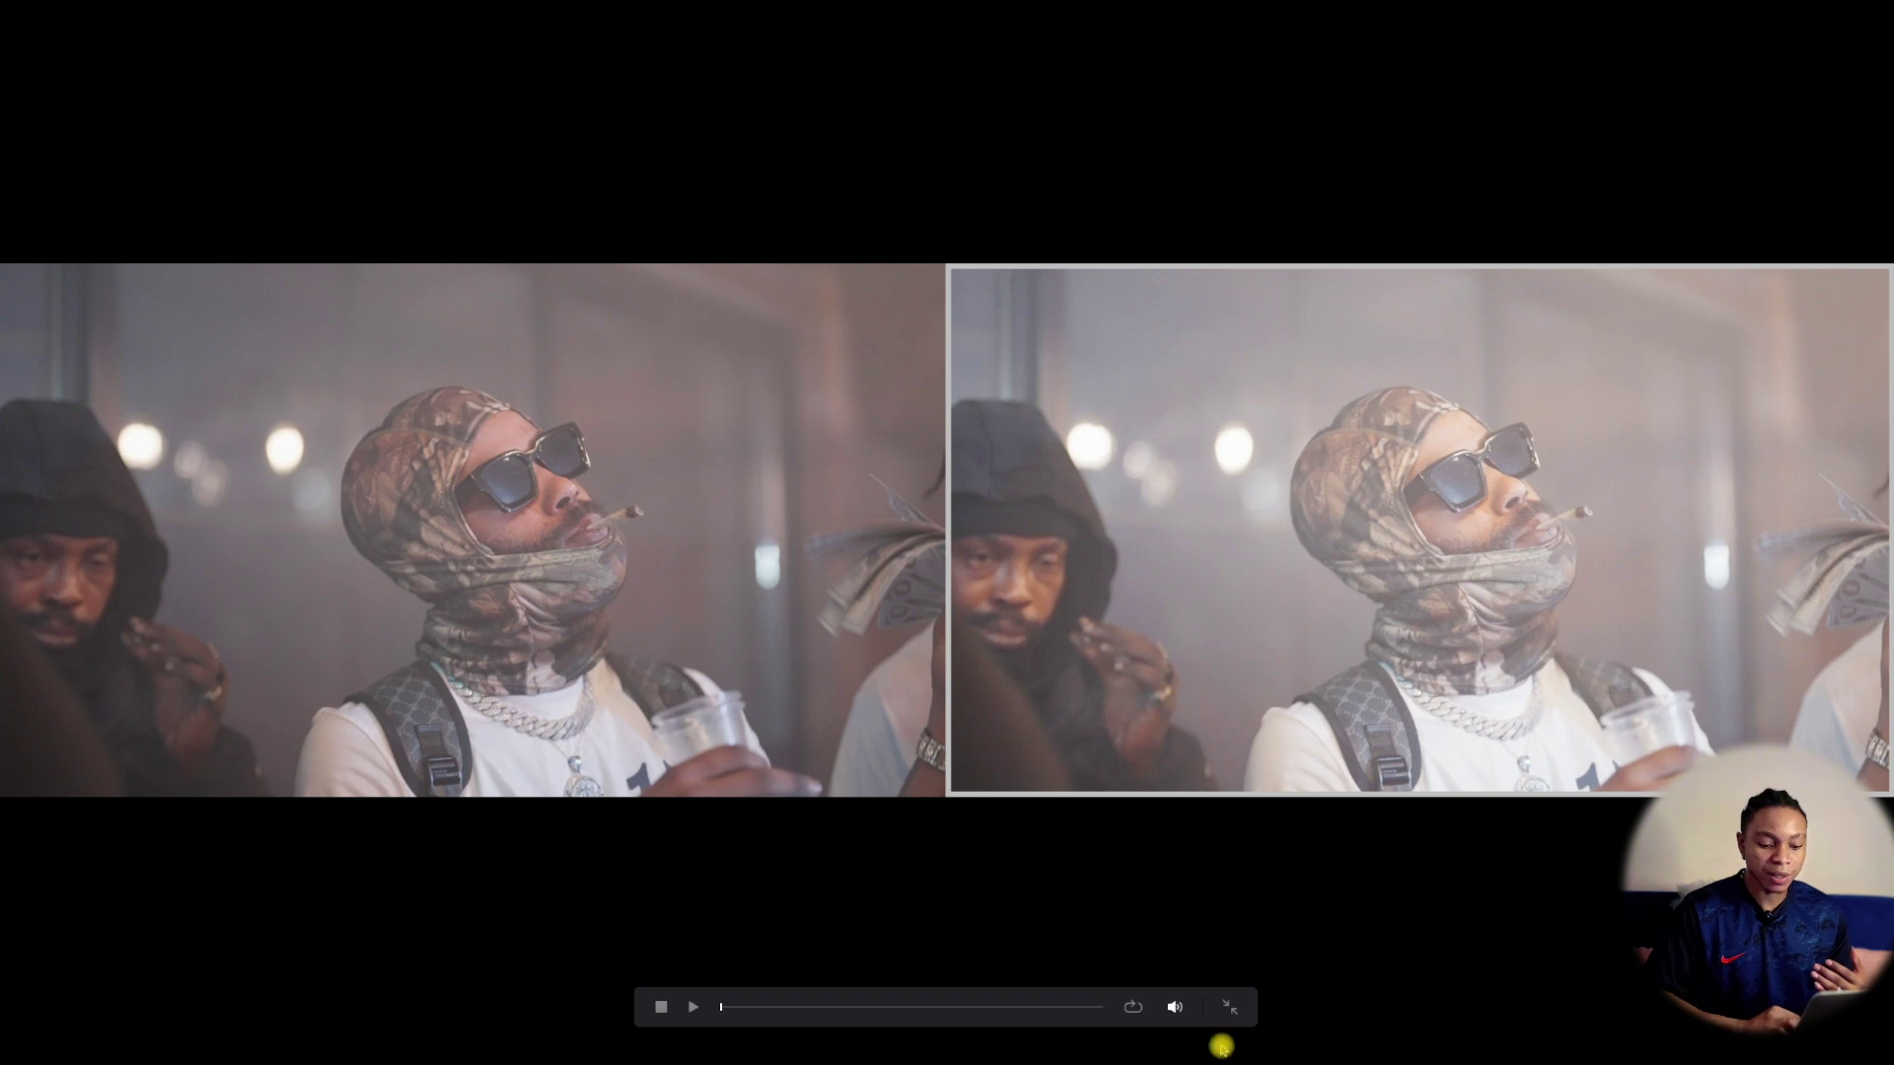
{"action": "left_click", "coordinate": [1230, 1006]}
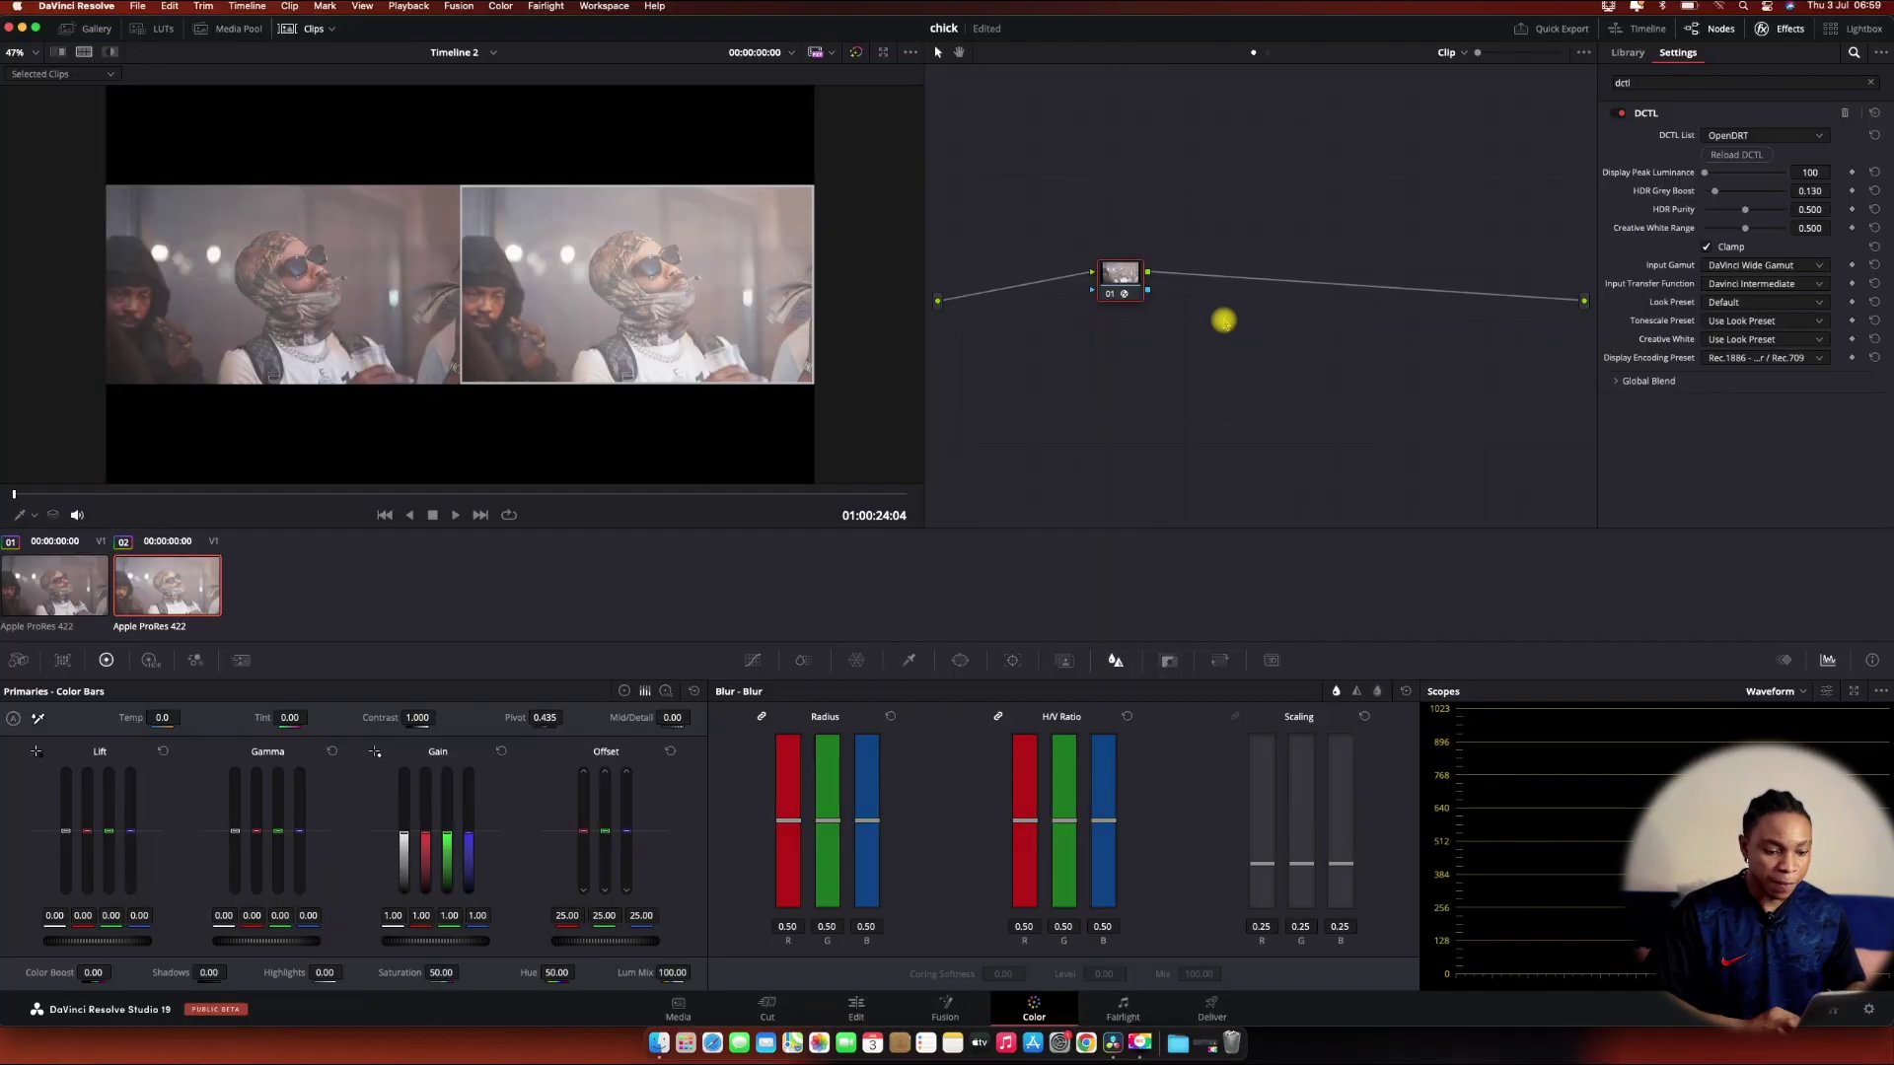
{"action": "key", "text": "alt+super+w"}
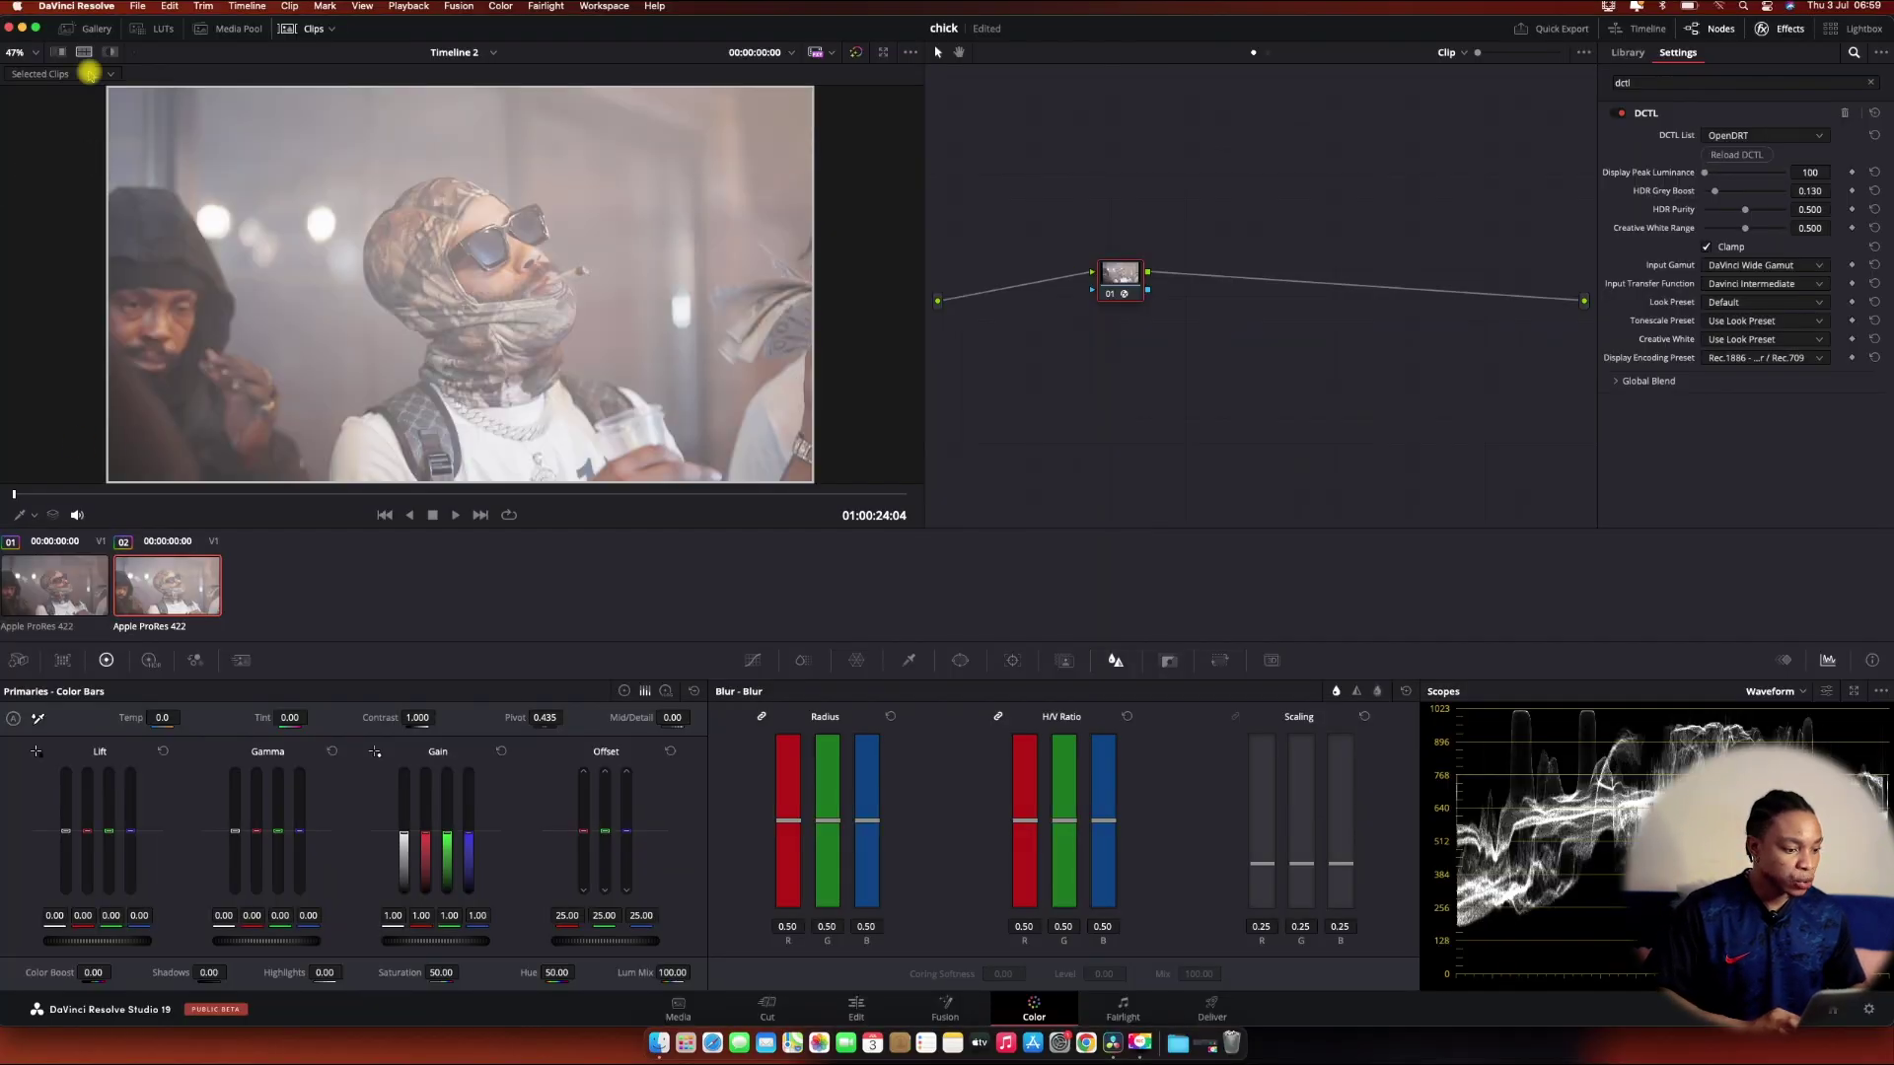
{"action": "left_click", "coordinate": [86, 53]}
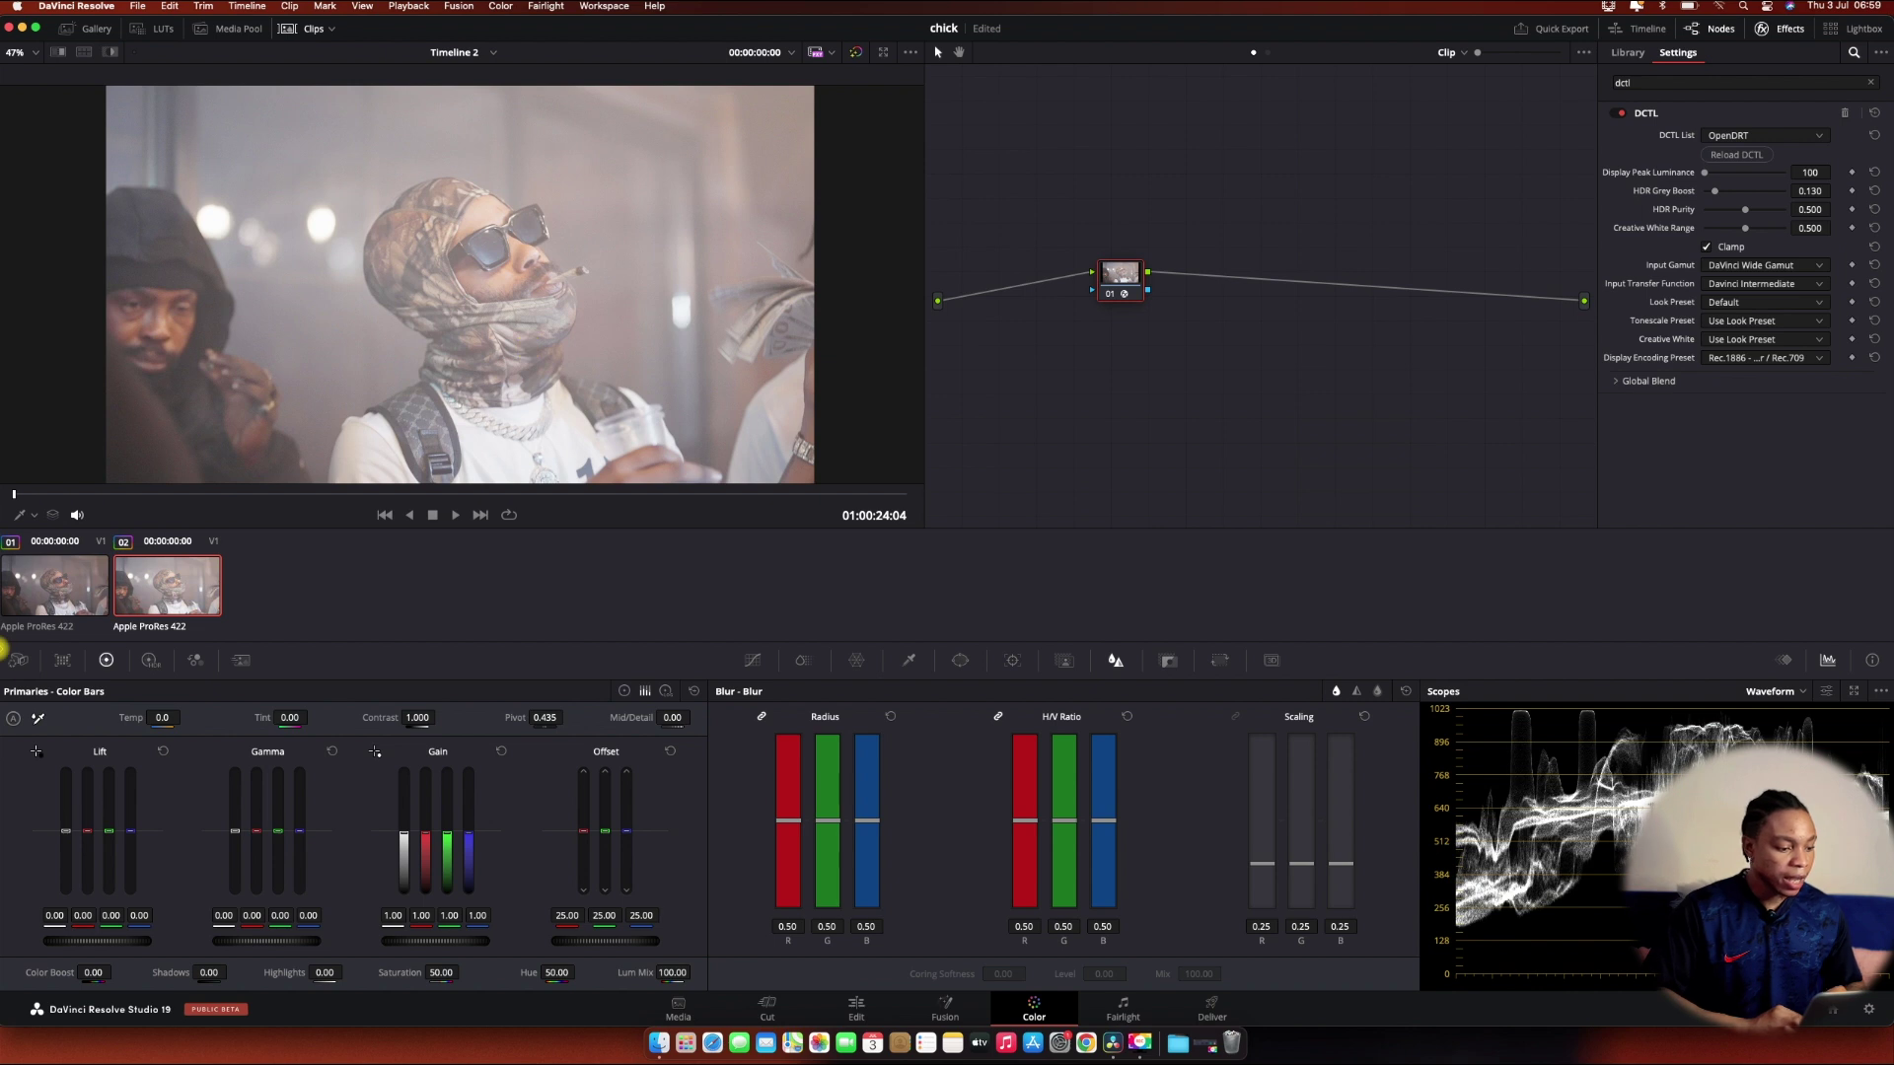
Step: View the first clip's Color Space Transform result and return to the second clip's OpenDRT result
{"action": "left_click", "coordinate": [77, 566]}
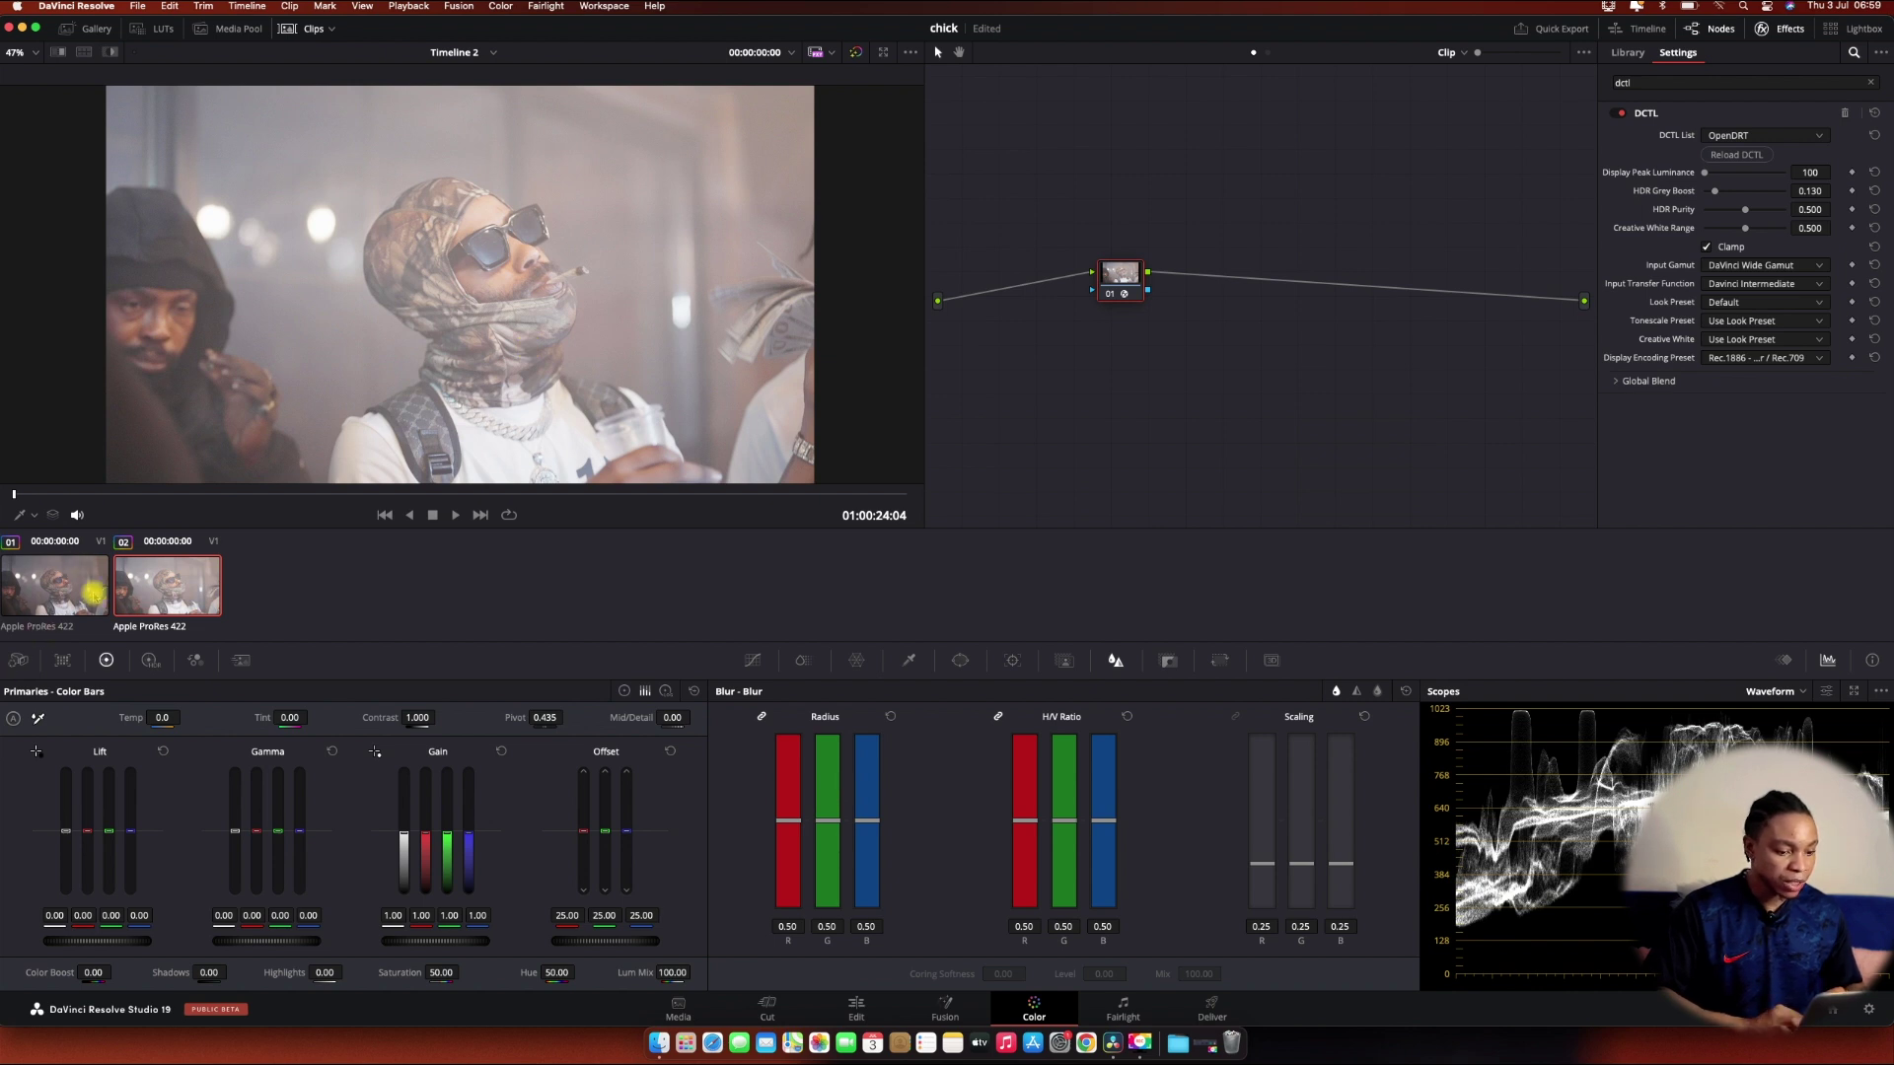
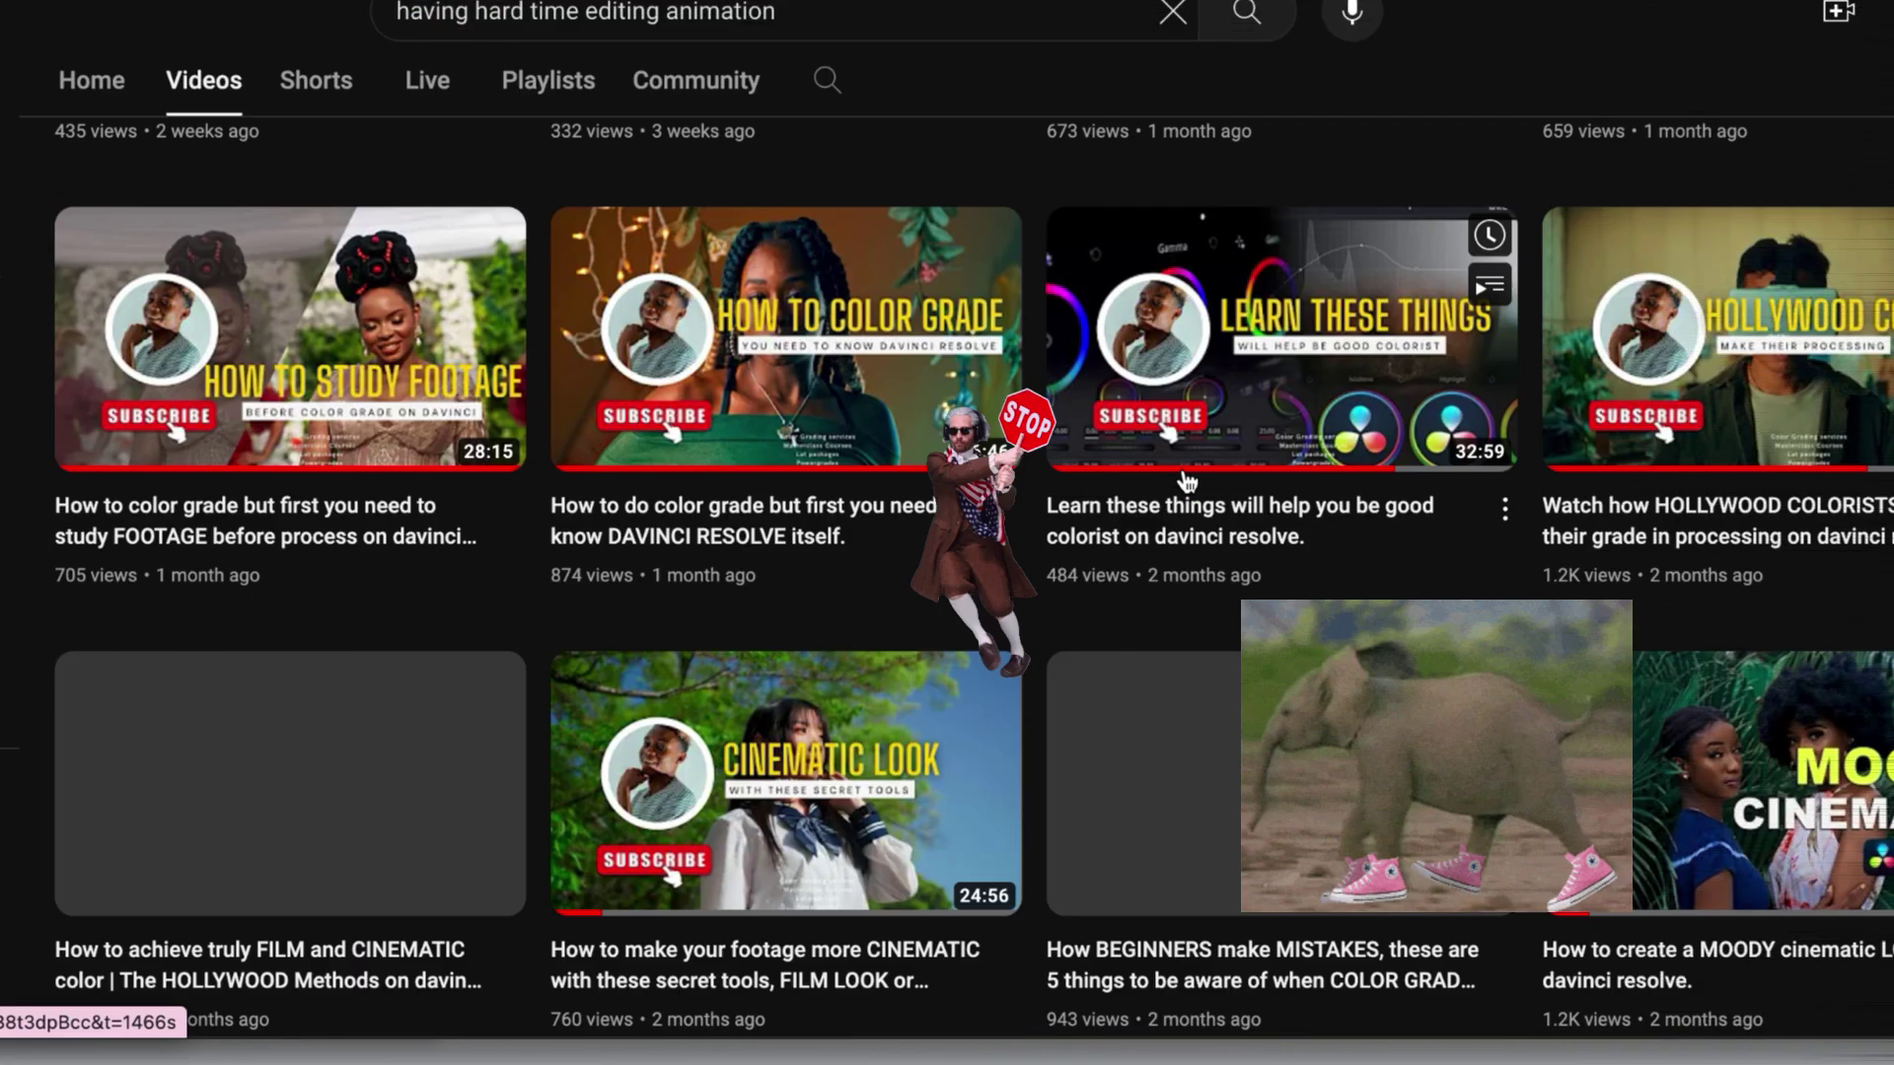
{"action": "scroll", "coordinate": [973, 577], "scroll_direction": "down", "scroll_amount": 1}
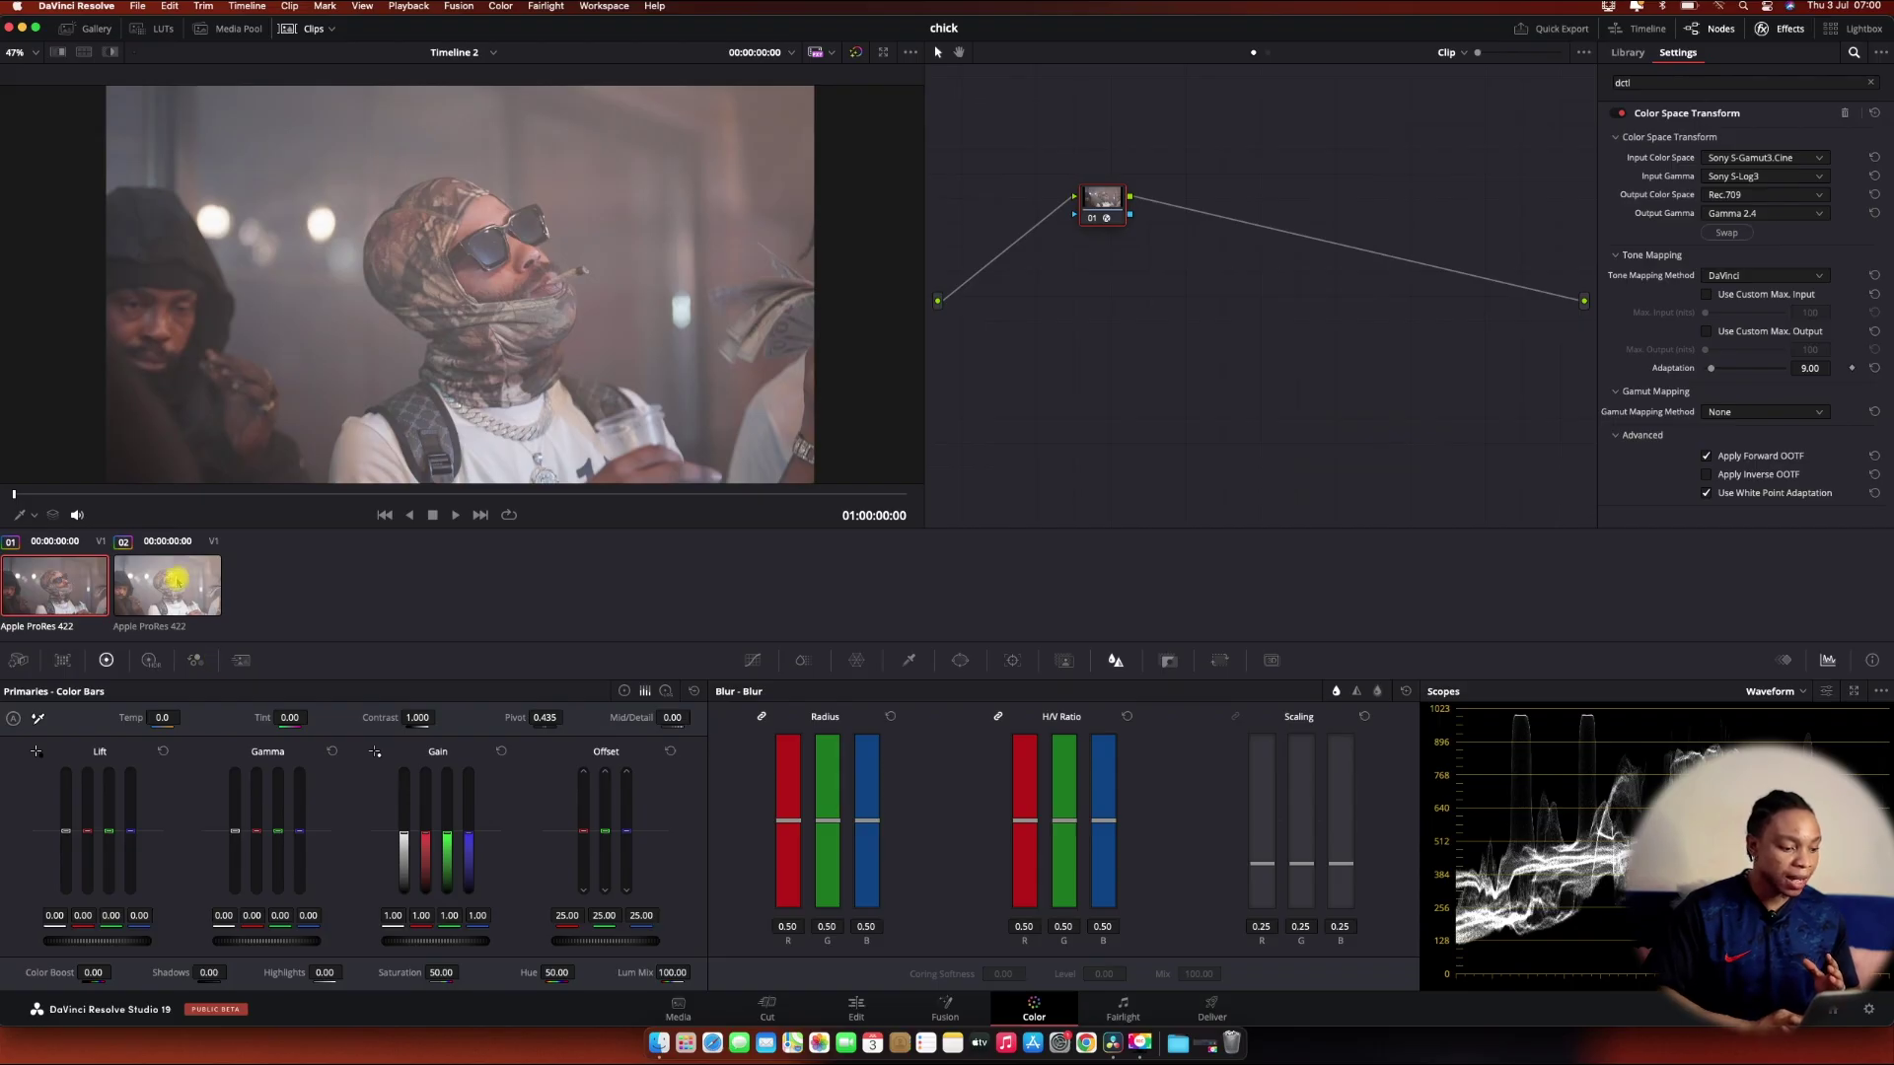
{"action": "left_click", "coordinate": [176, 582]}
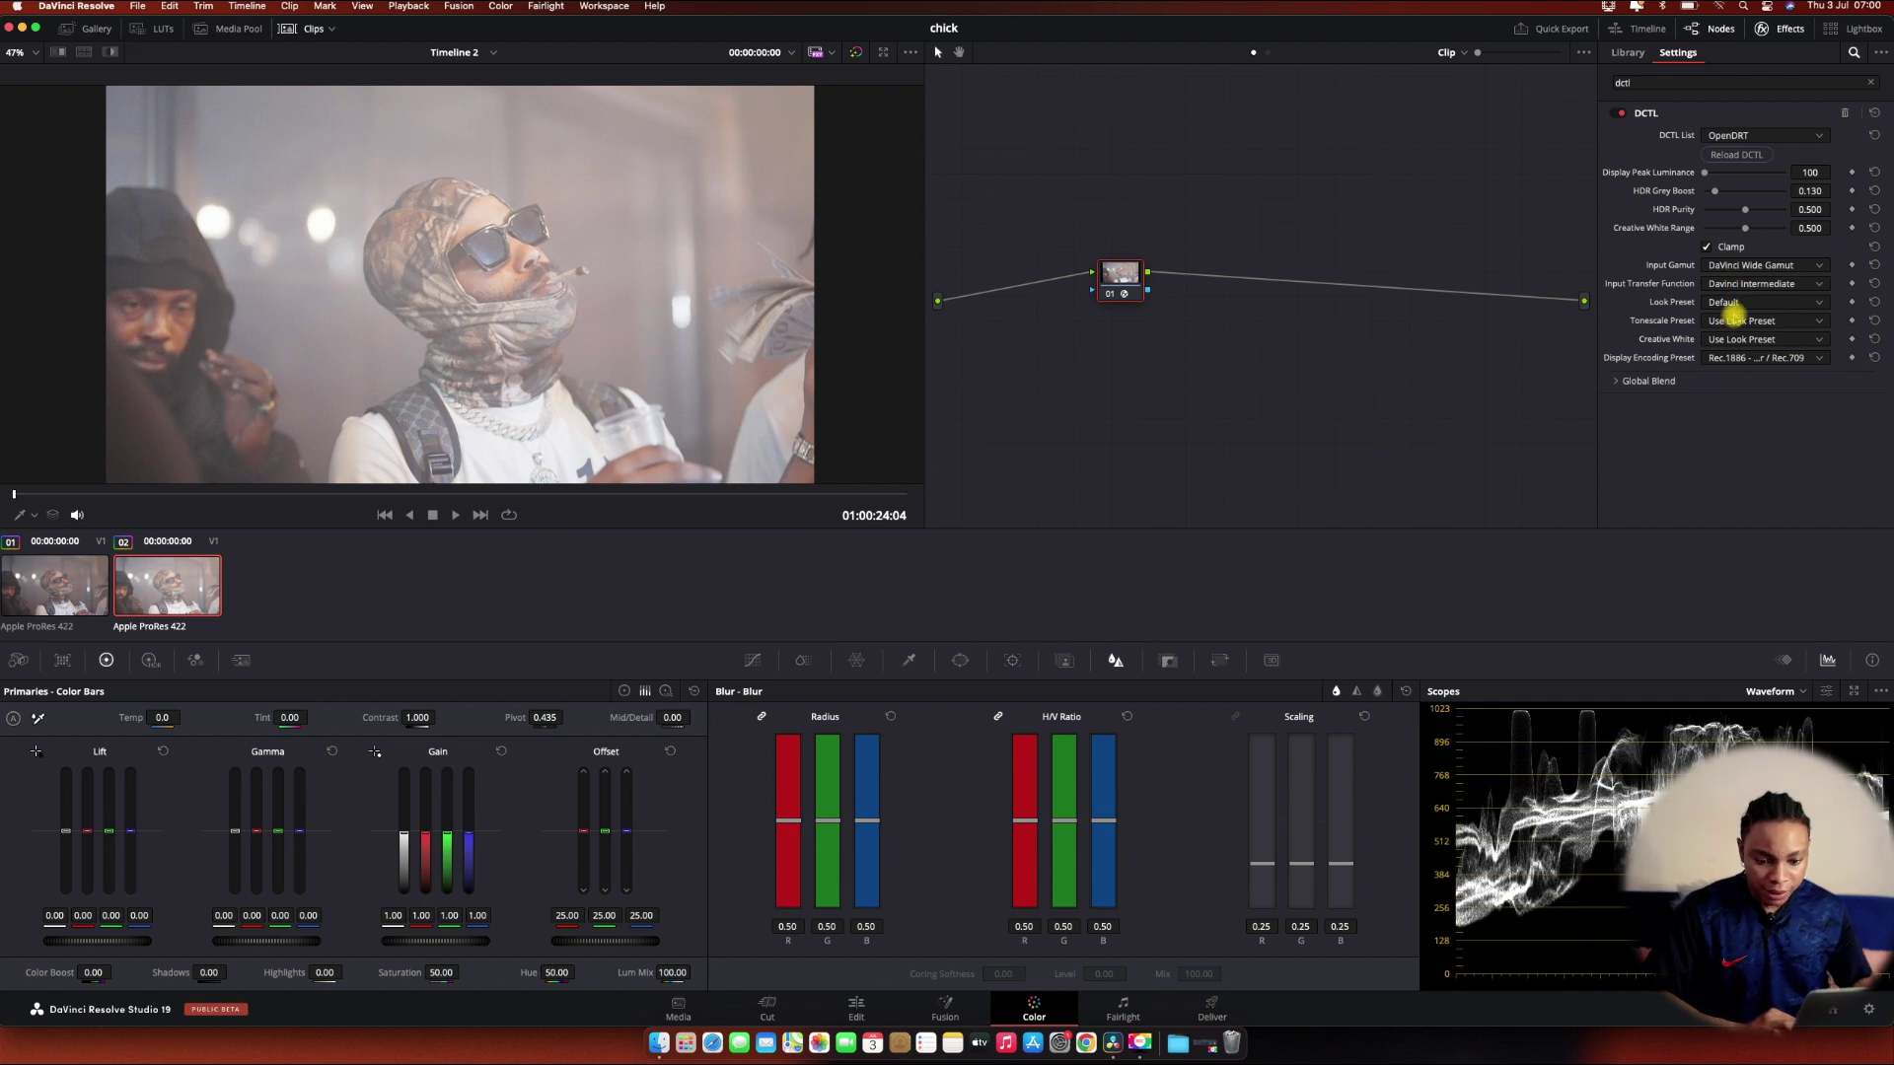
Step: Try the Colorful, Umbra and Base look presets in OpenDRT, and compare Base against the first clip
{"action": "left_click", "coordinate": [1742, 304]}
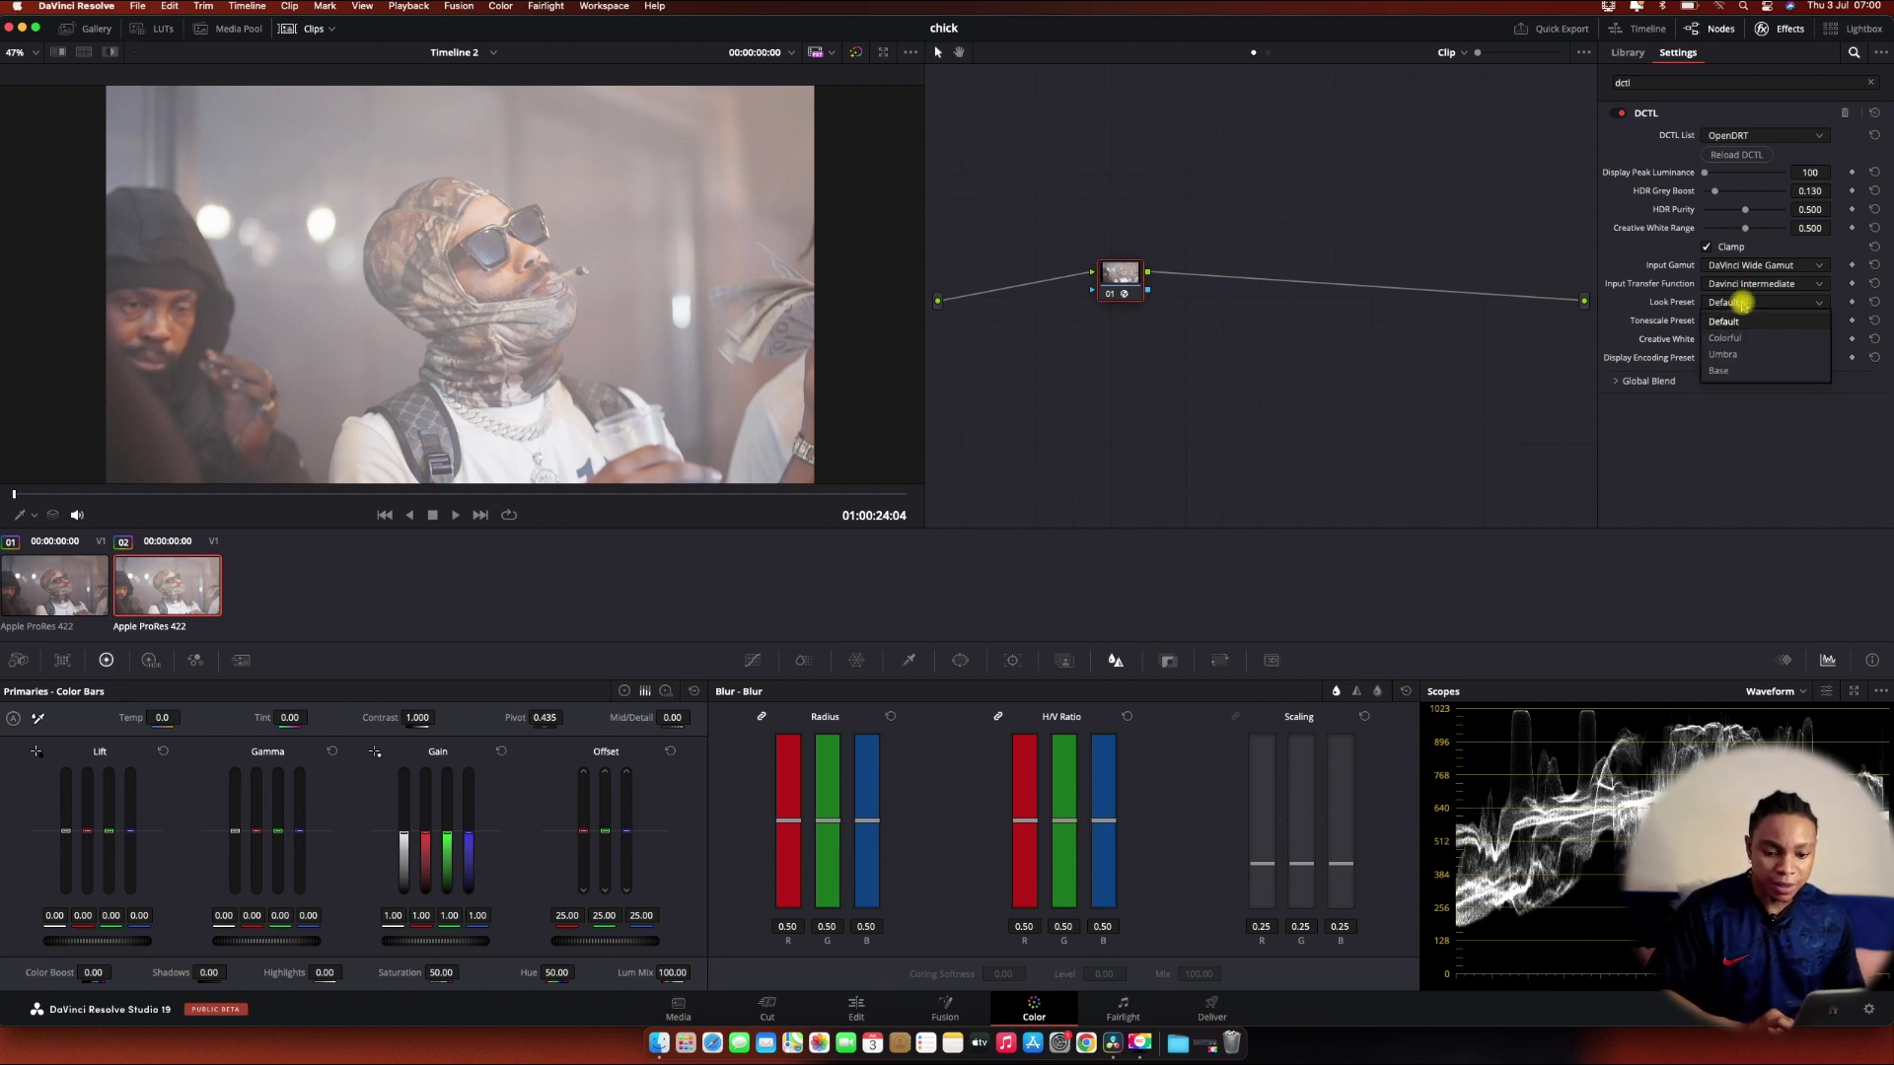
{"action": "left_click", "coordinate": [1734, 339]}
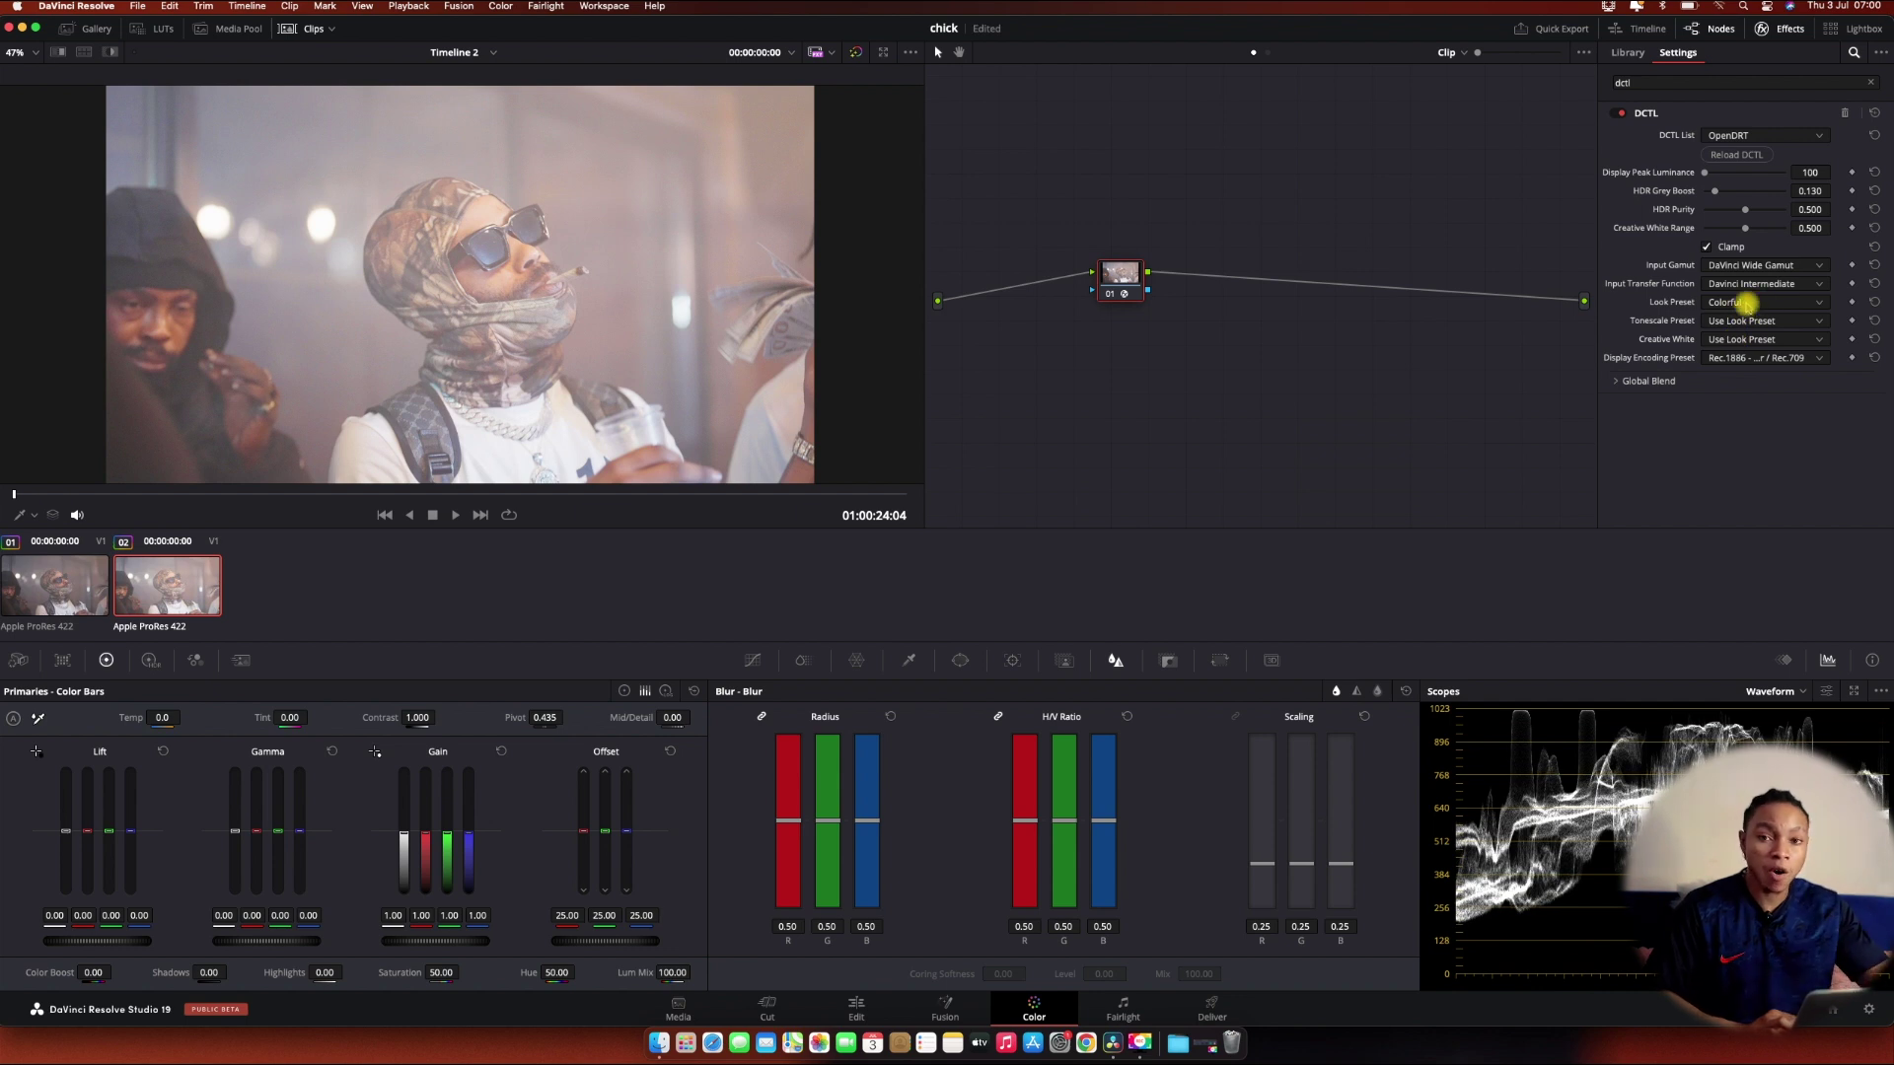
{"action": "left_click", "coordinate": [1745, 304]}
{"action": "left_click", "coordinate": [1733, 354]}
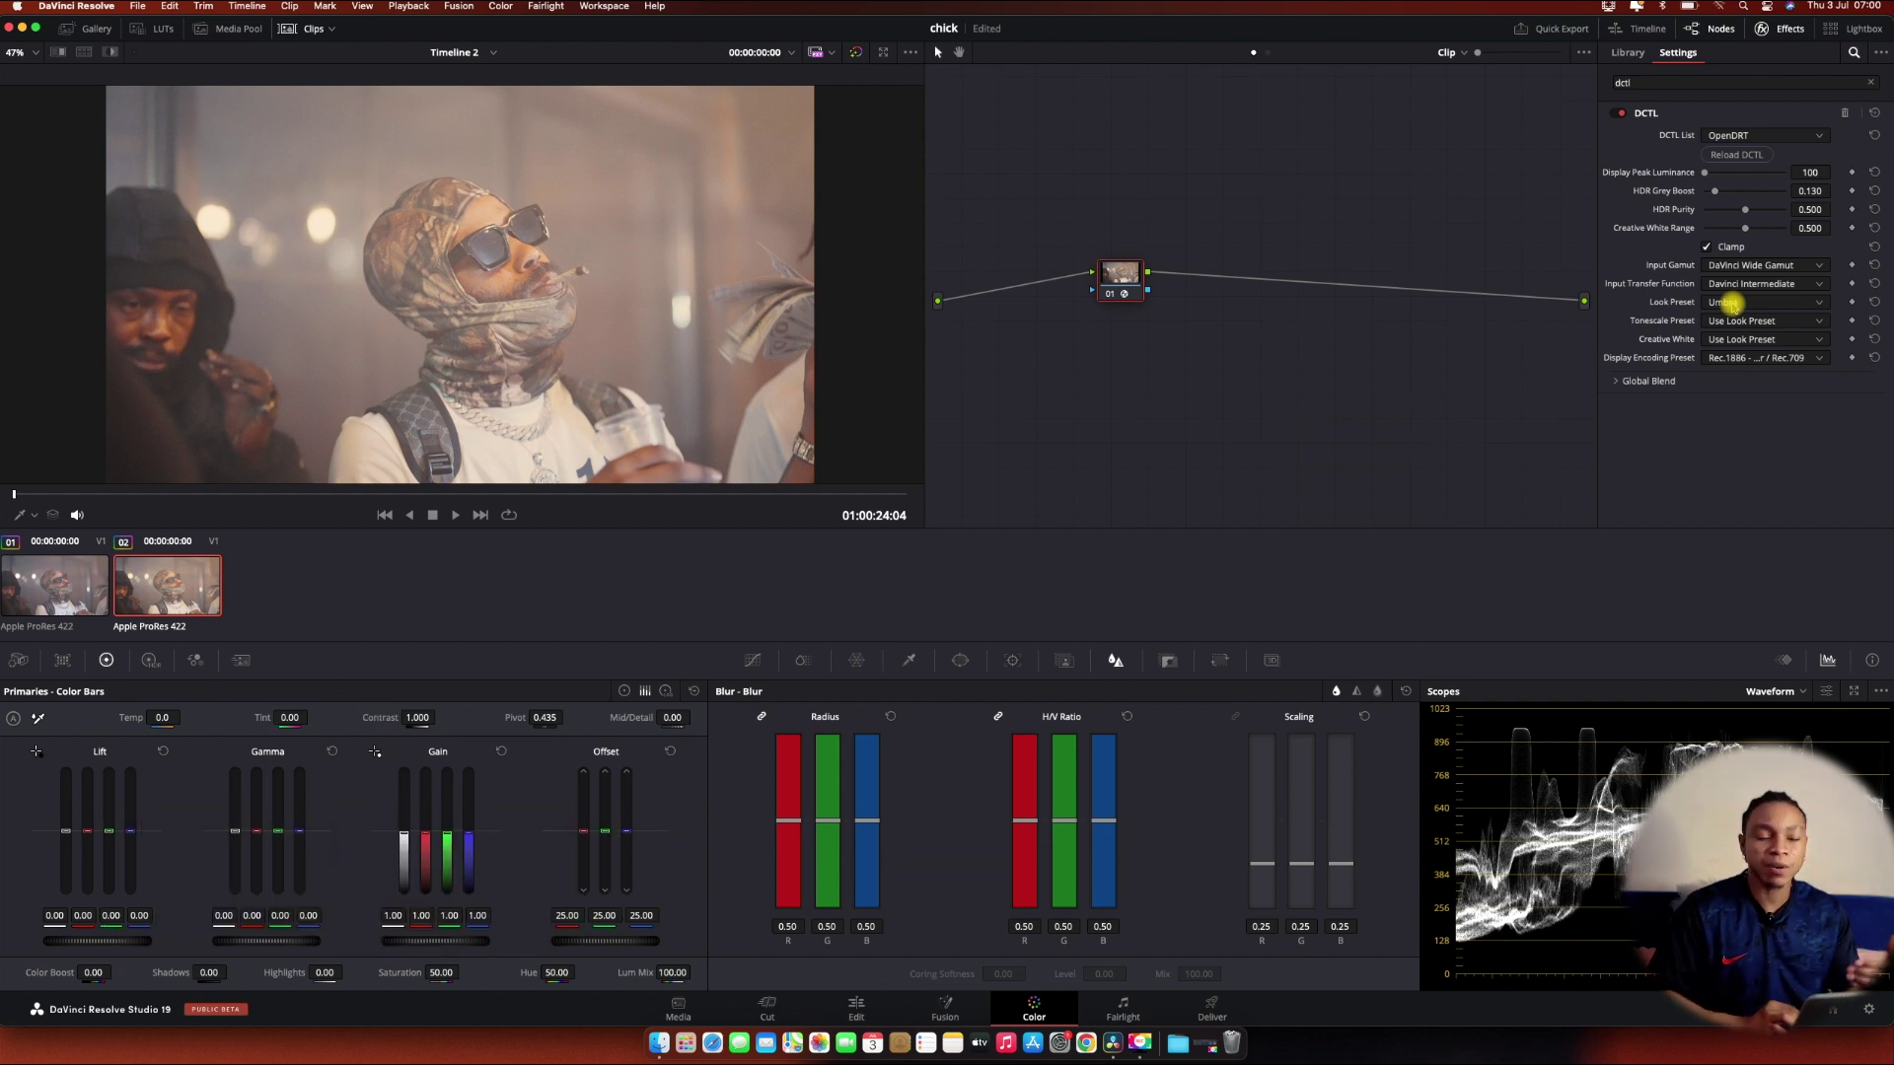
{"action": "left_click", "coordinate": [1733, 306]}
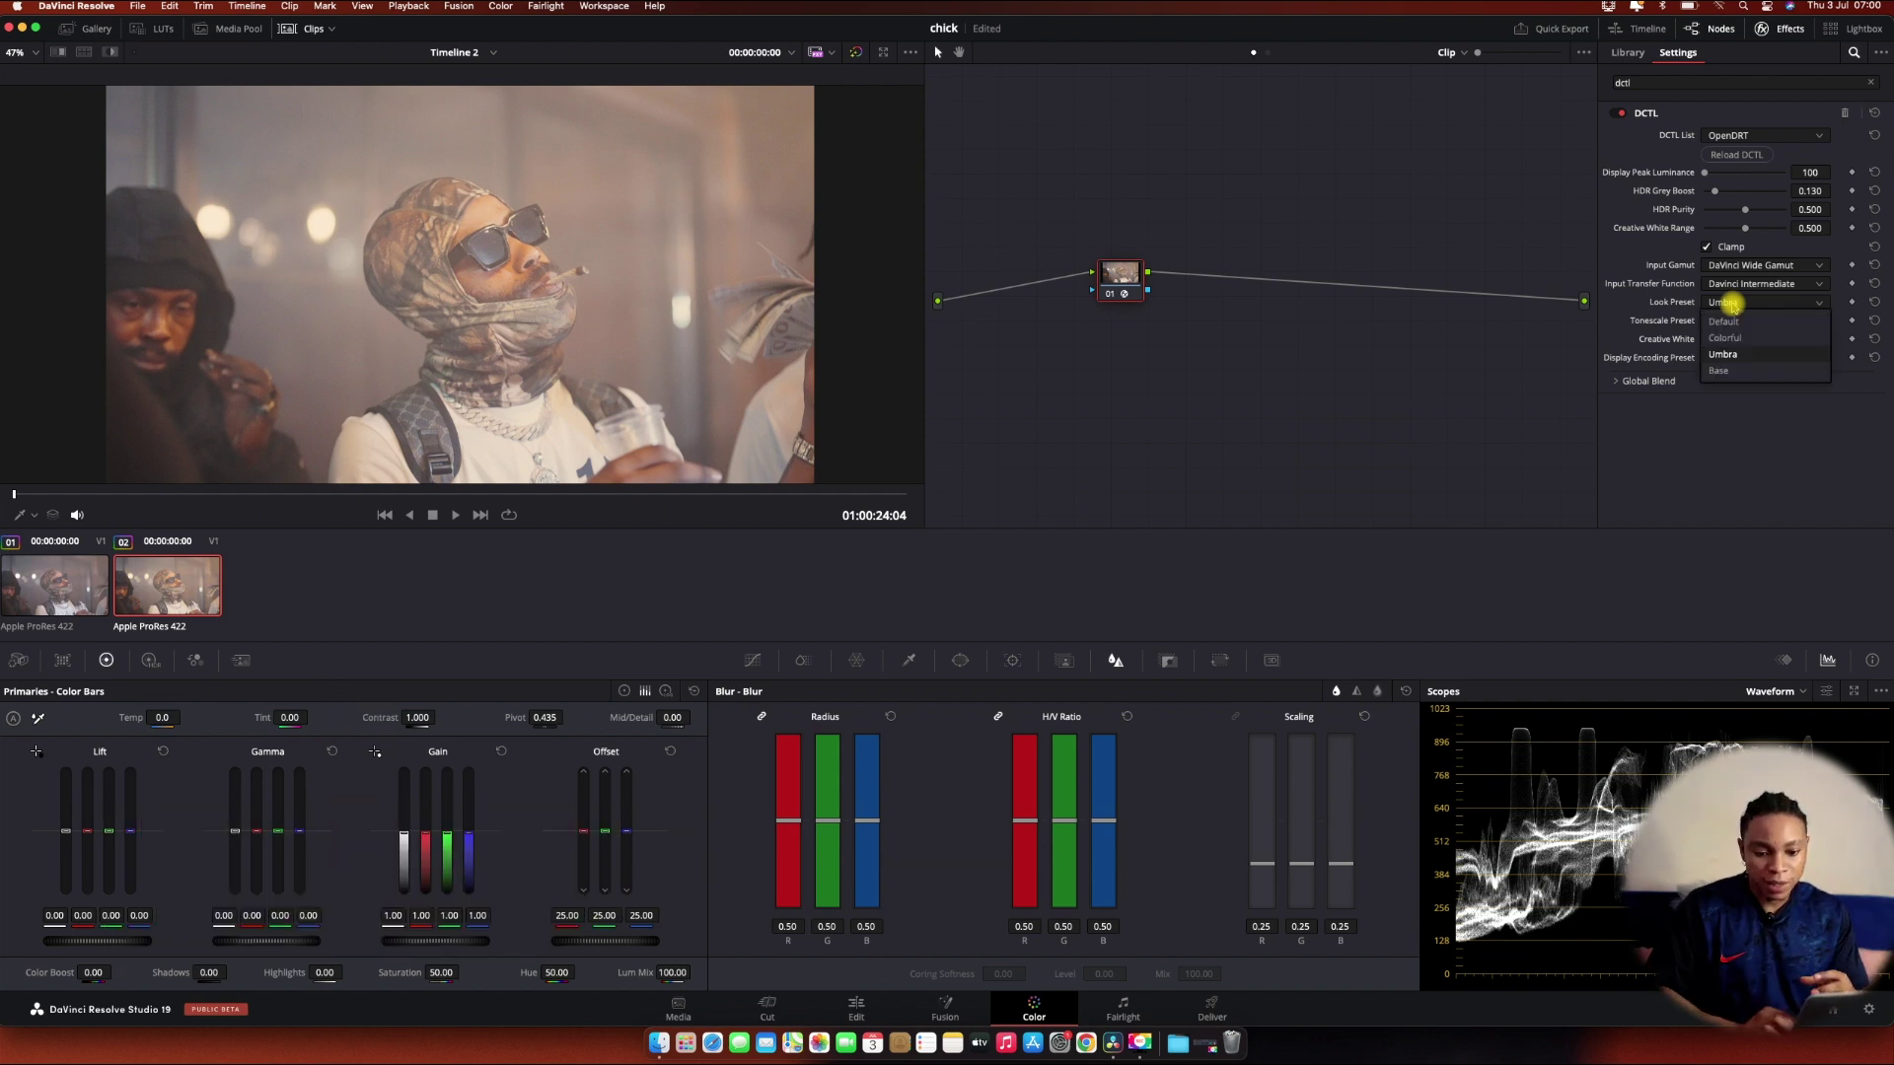
{"action": "left_click", "coordinate": [1721, 370]}
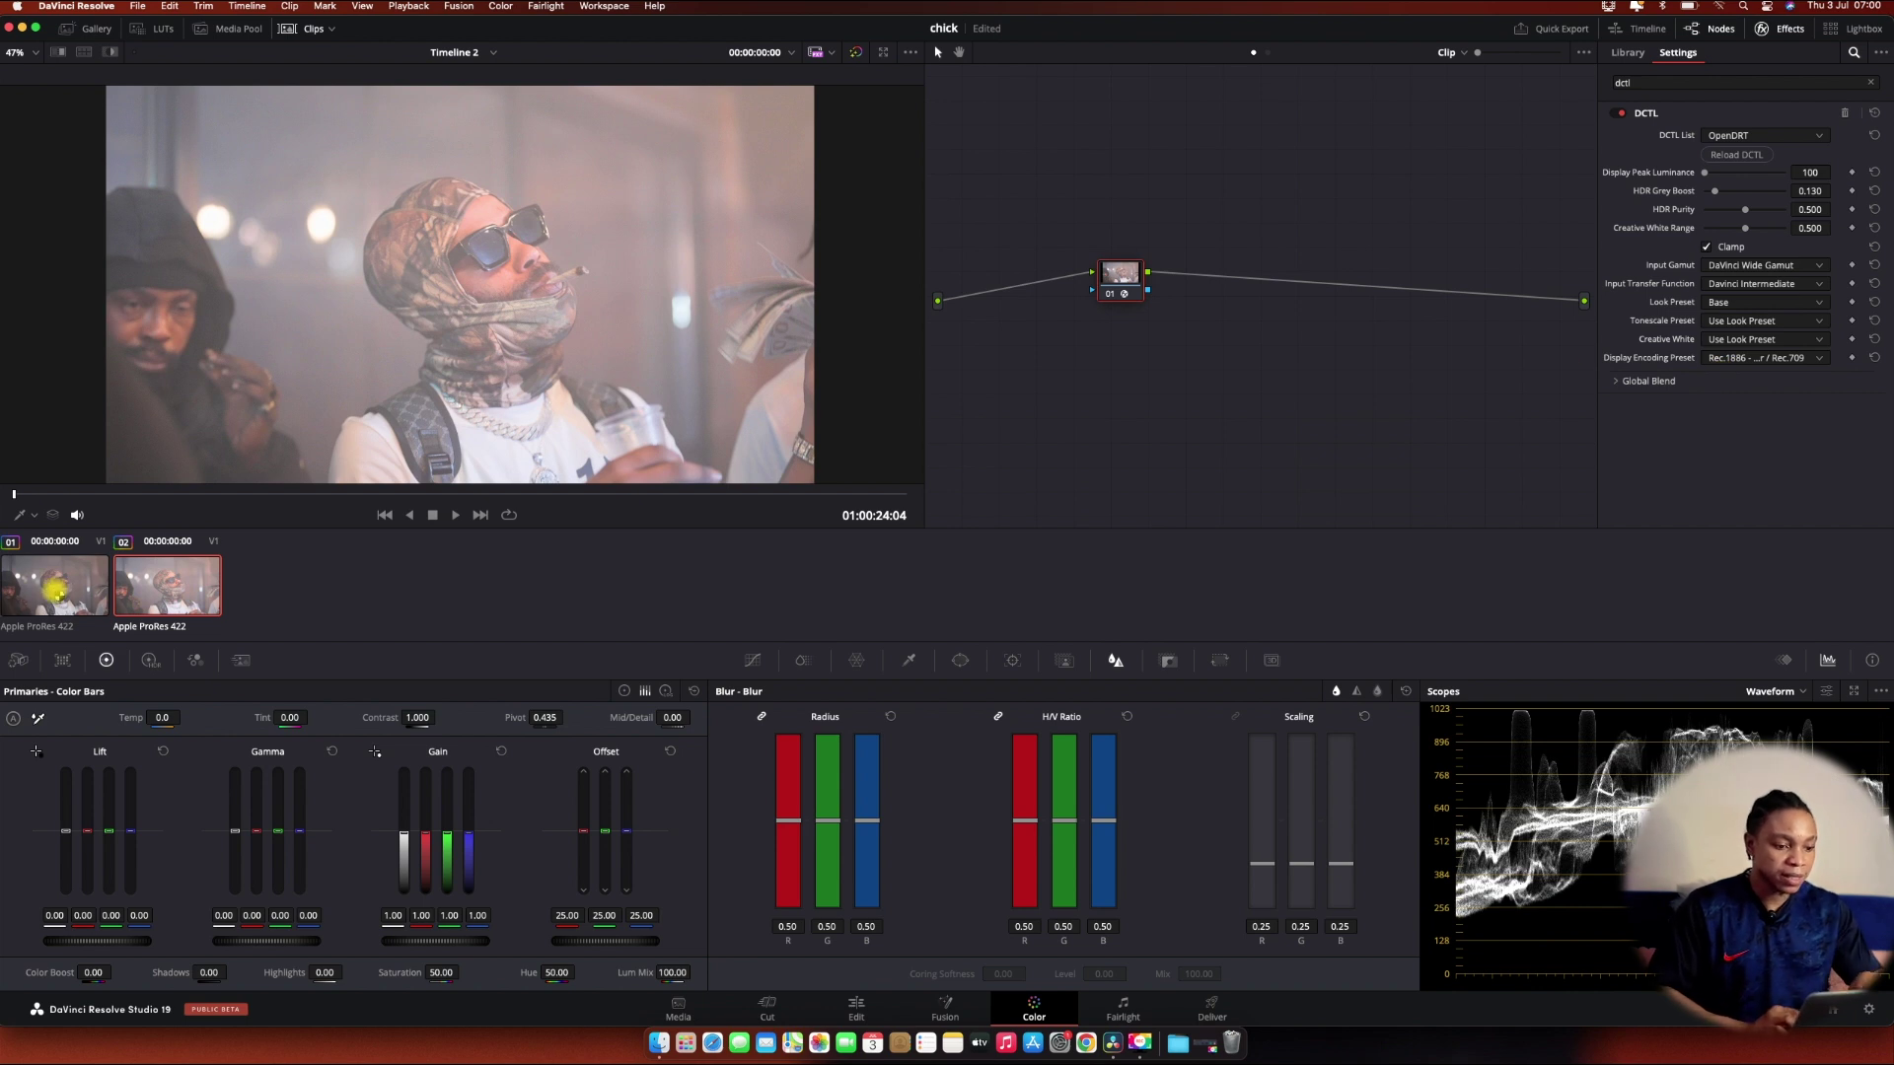
{"action": "left_click", "coordinate": [56, 592]}
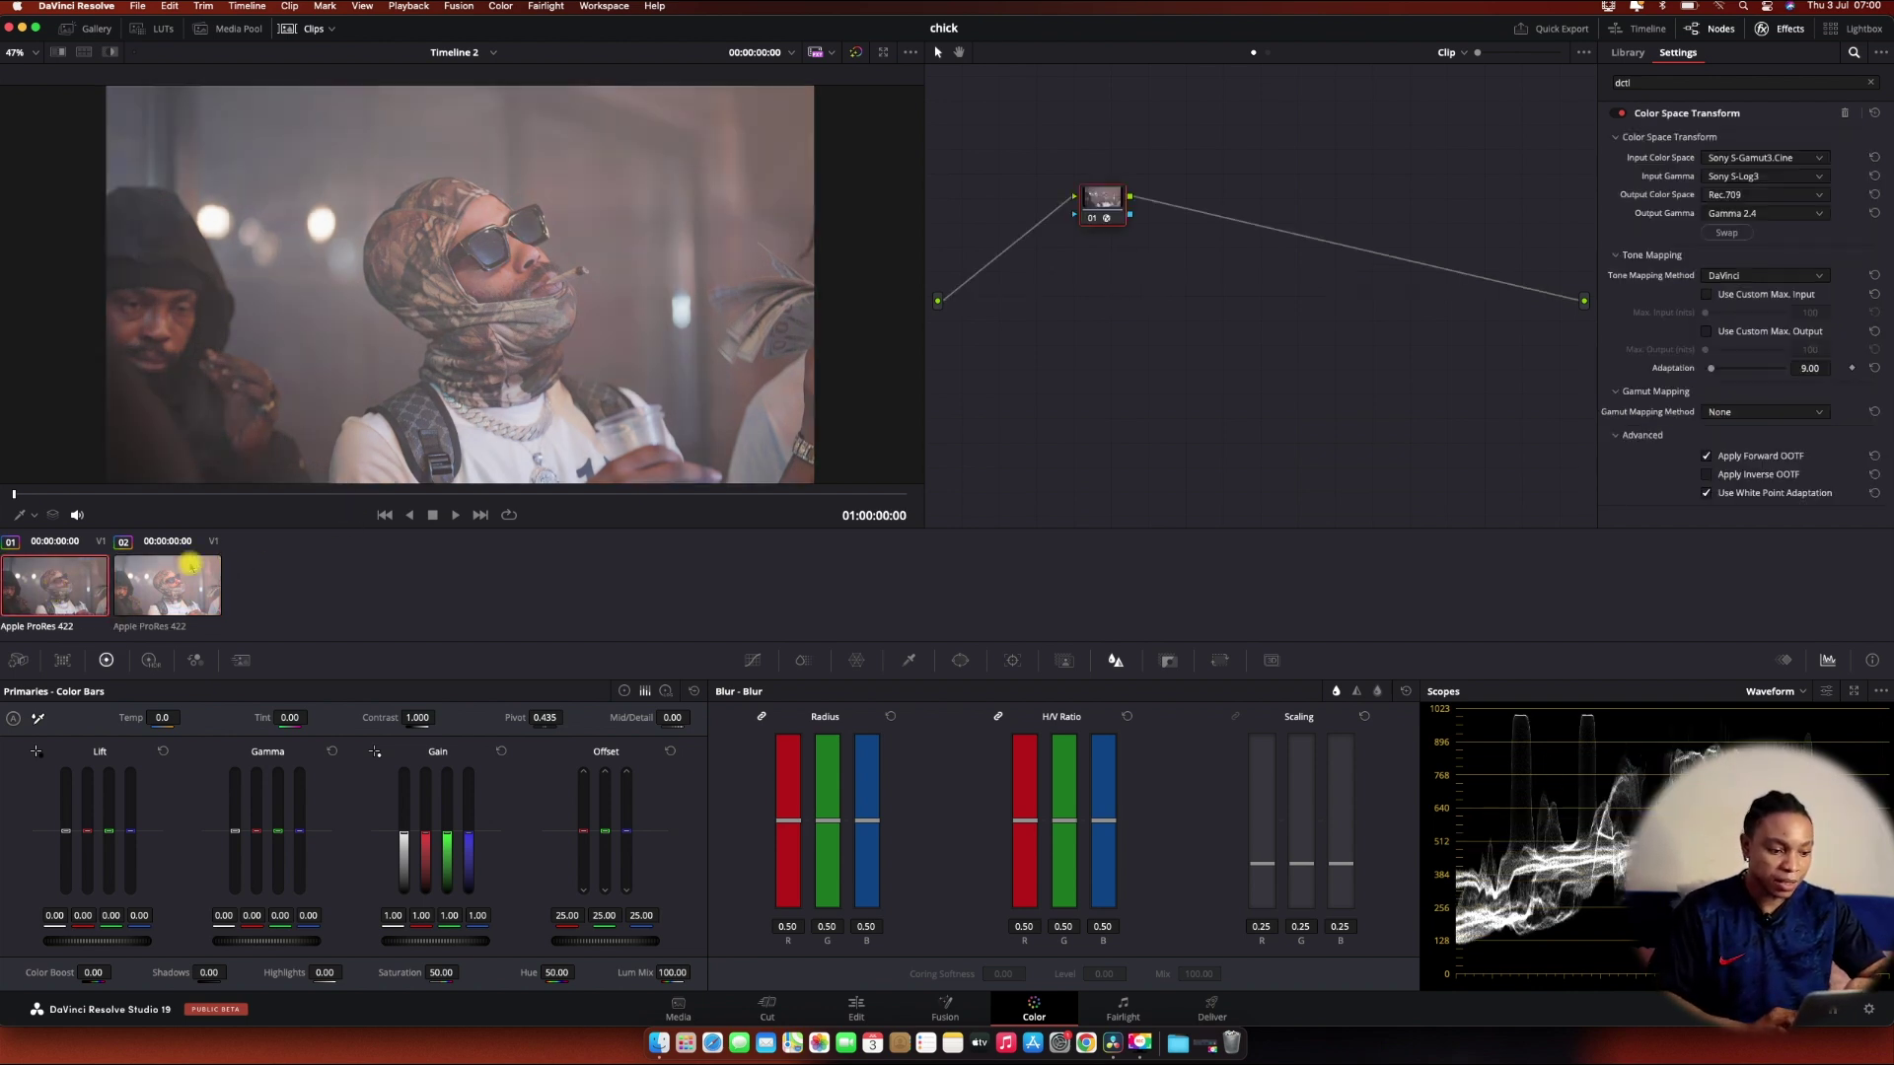
{"action": "left_click", "coordinate": [190, 565]}
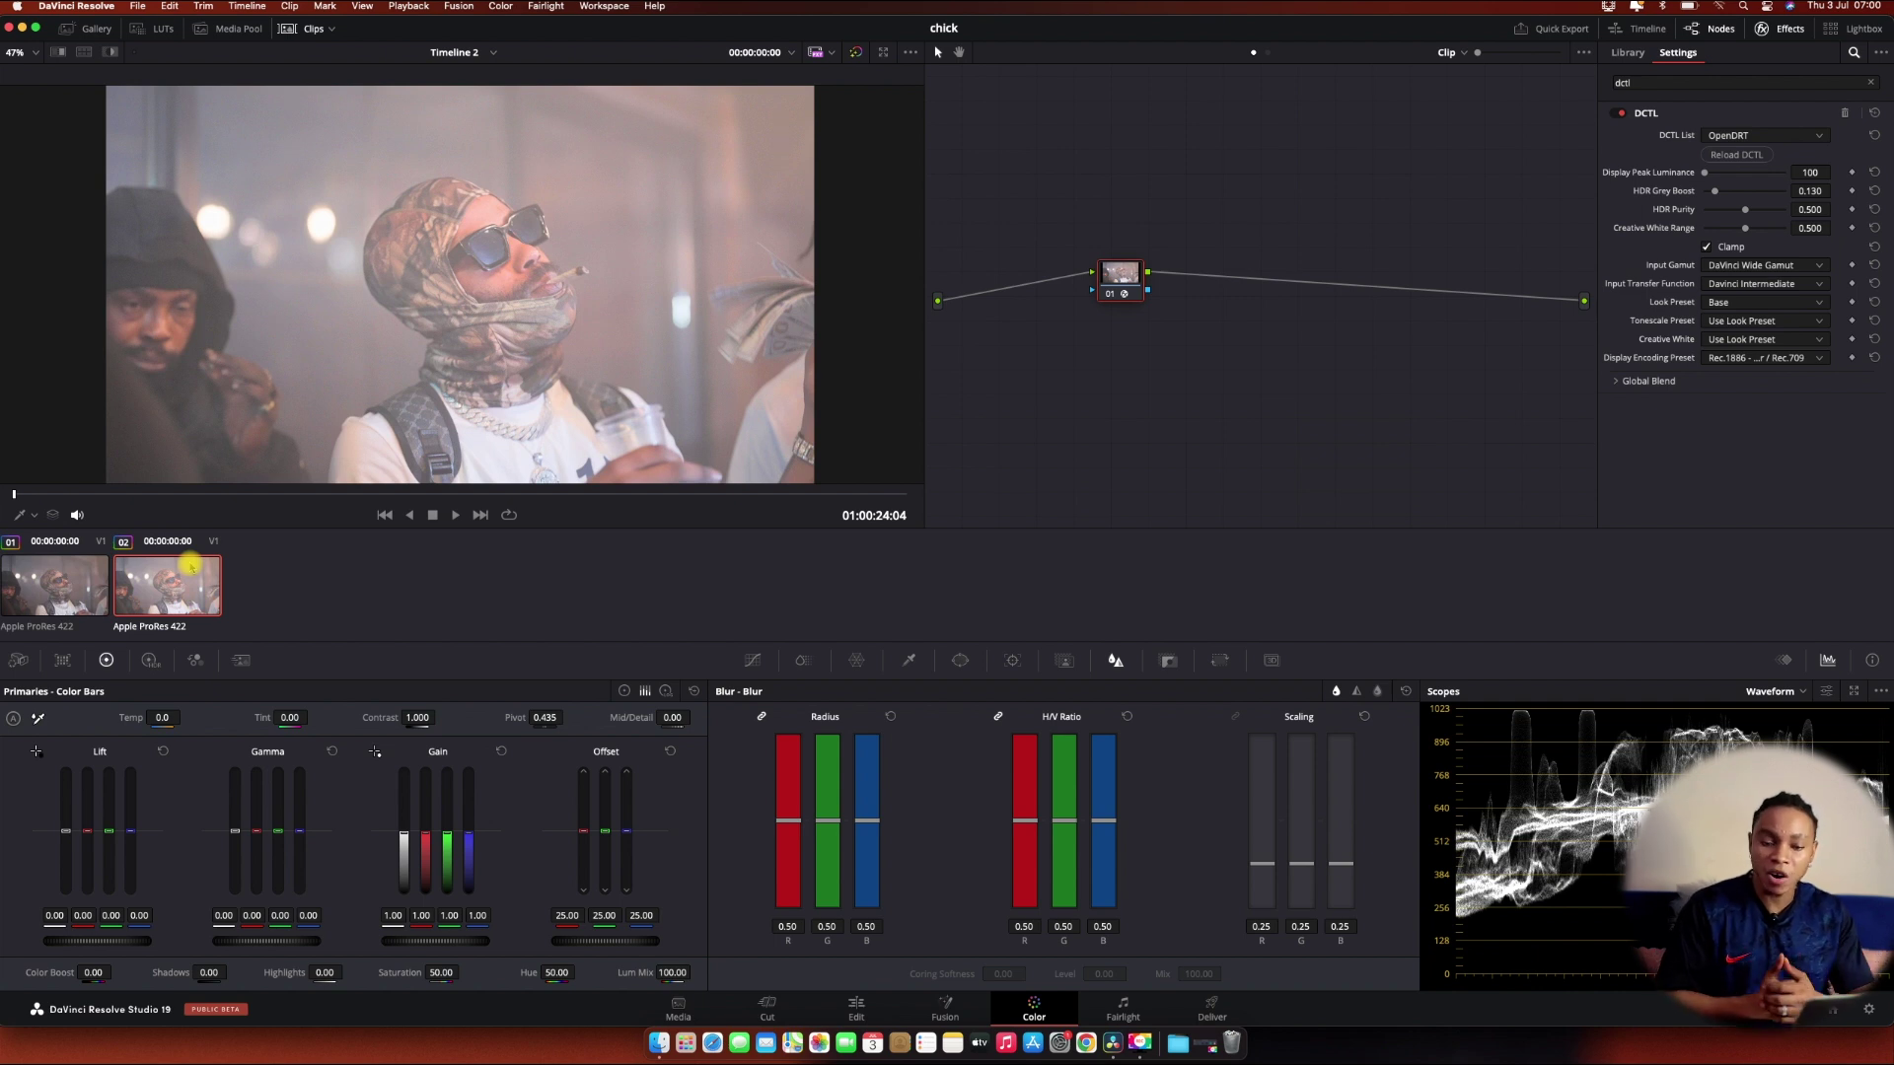
Step: Set the OpenDRT look preset on the second clip to Umbra
{"action": "left_click", "coordinate": [1762, 305]}
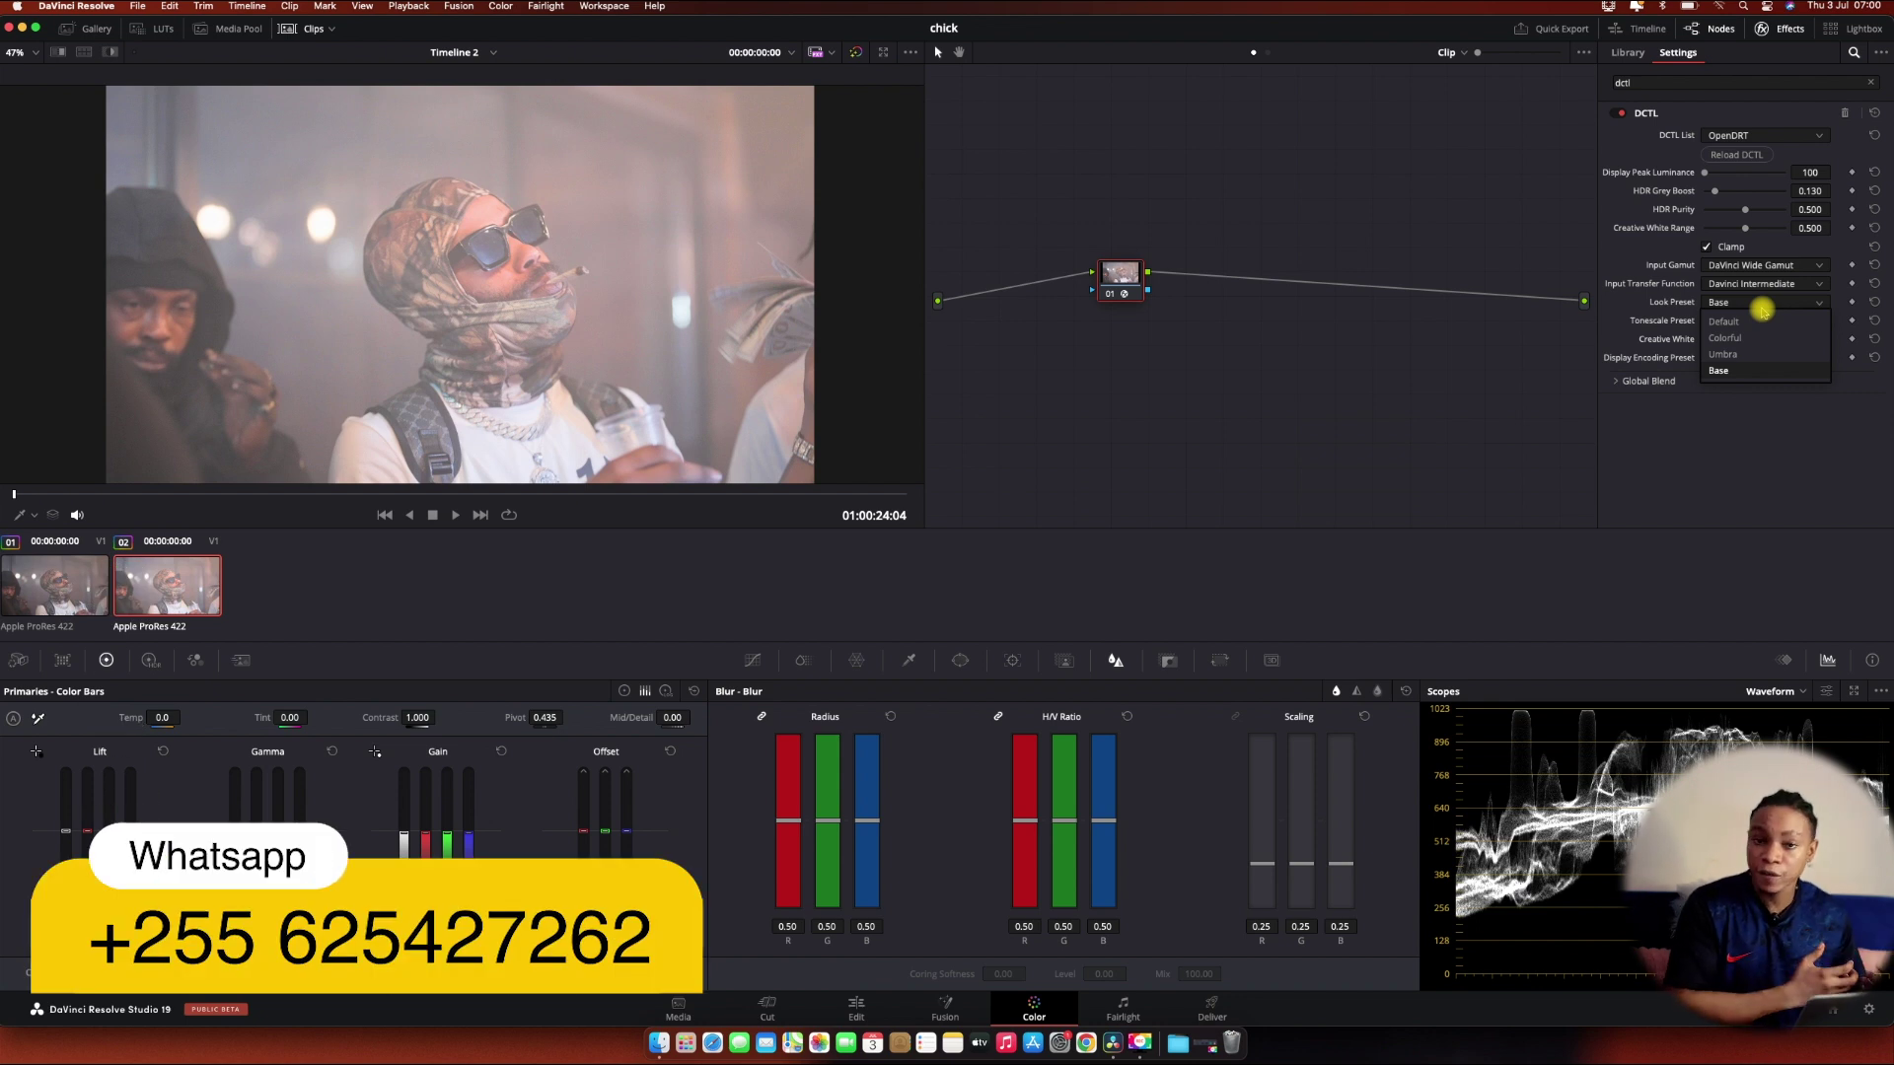
{"action": "left_click", "coordinate": [1722, 354]}
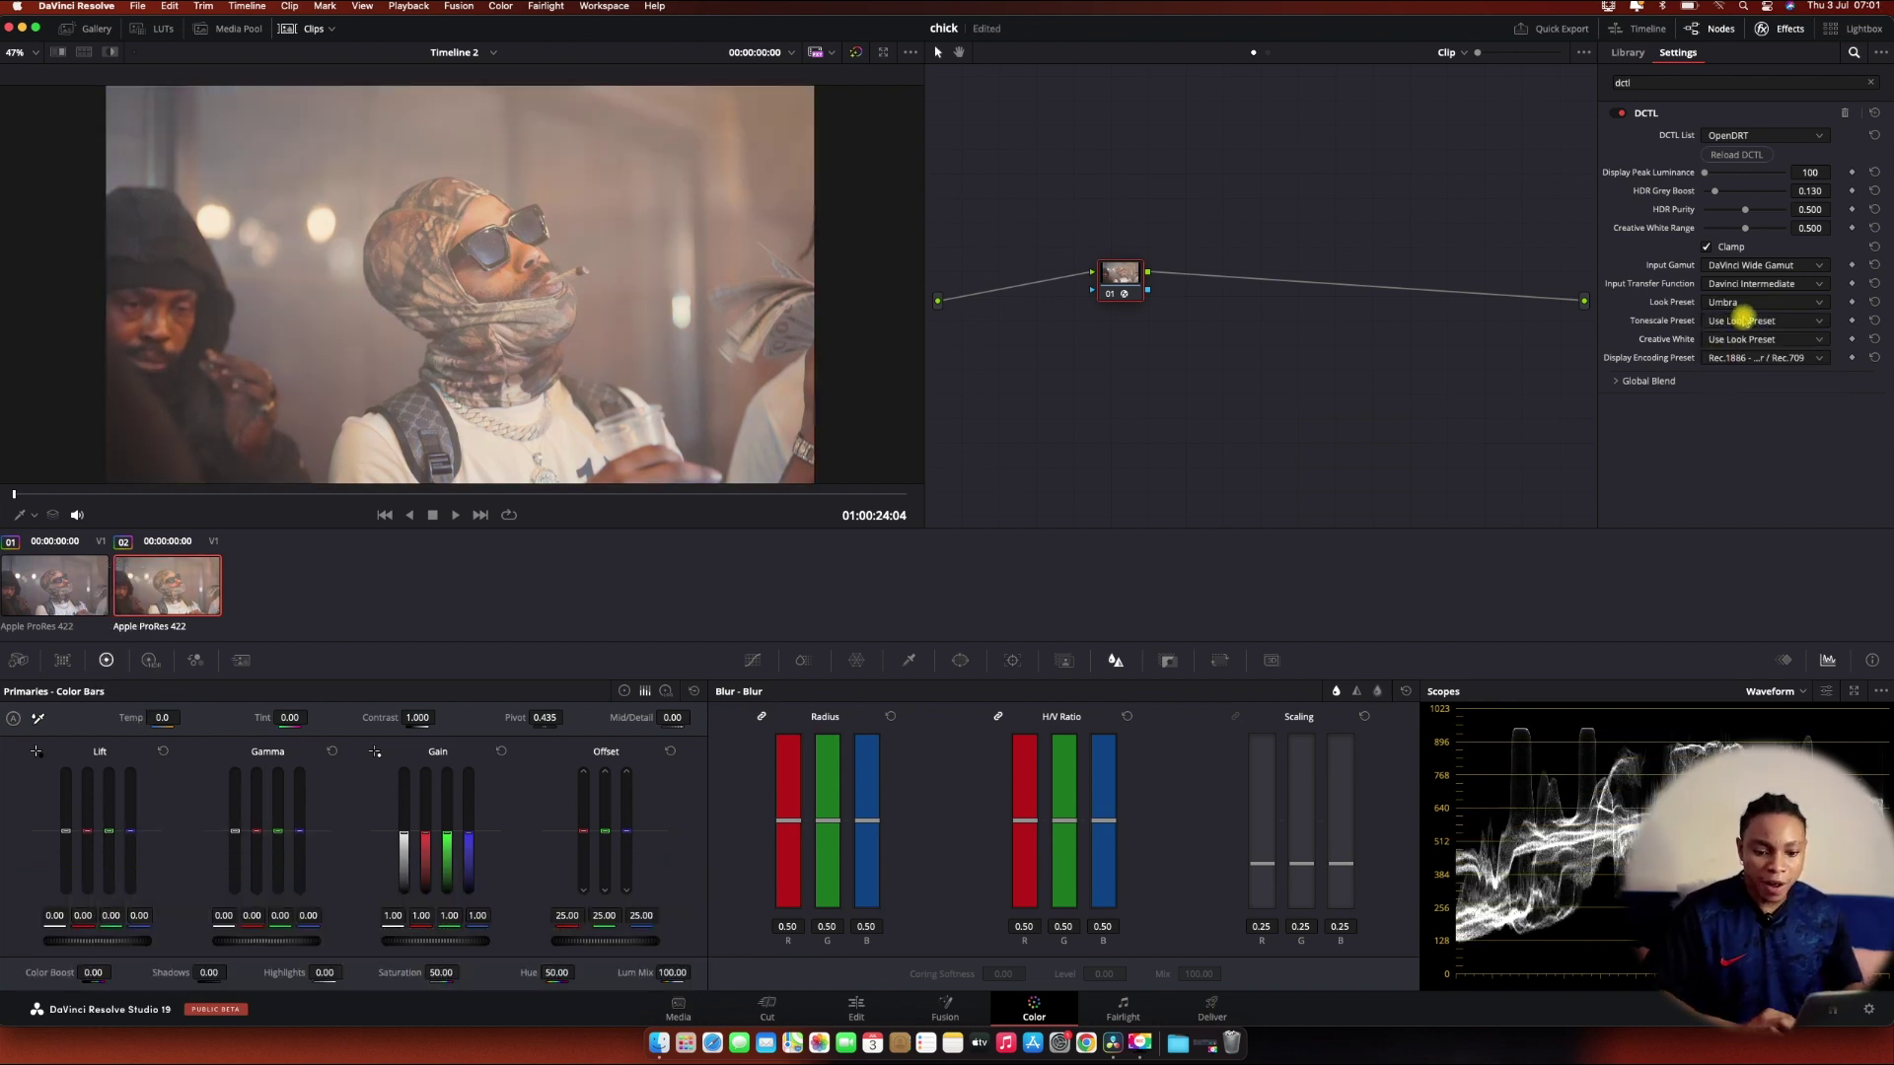
Step: Try the High-Contrast, Low-Contrast, ACES-1.x and Marvelous Tonescape tonescale presets in OpenDRT
{"action": "left_click", "coordinate": [1744, 322]}
{"action": "left_click", "coordinate": [1742, 357]}
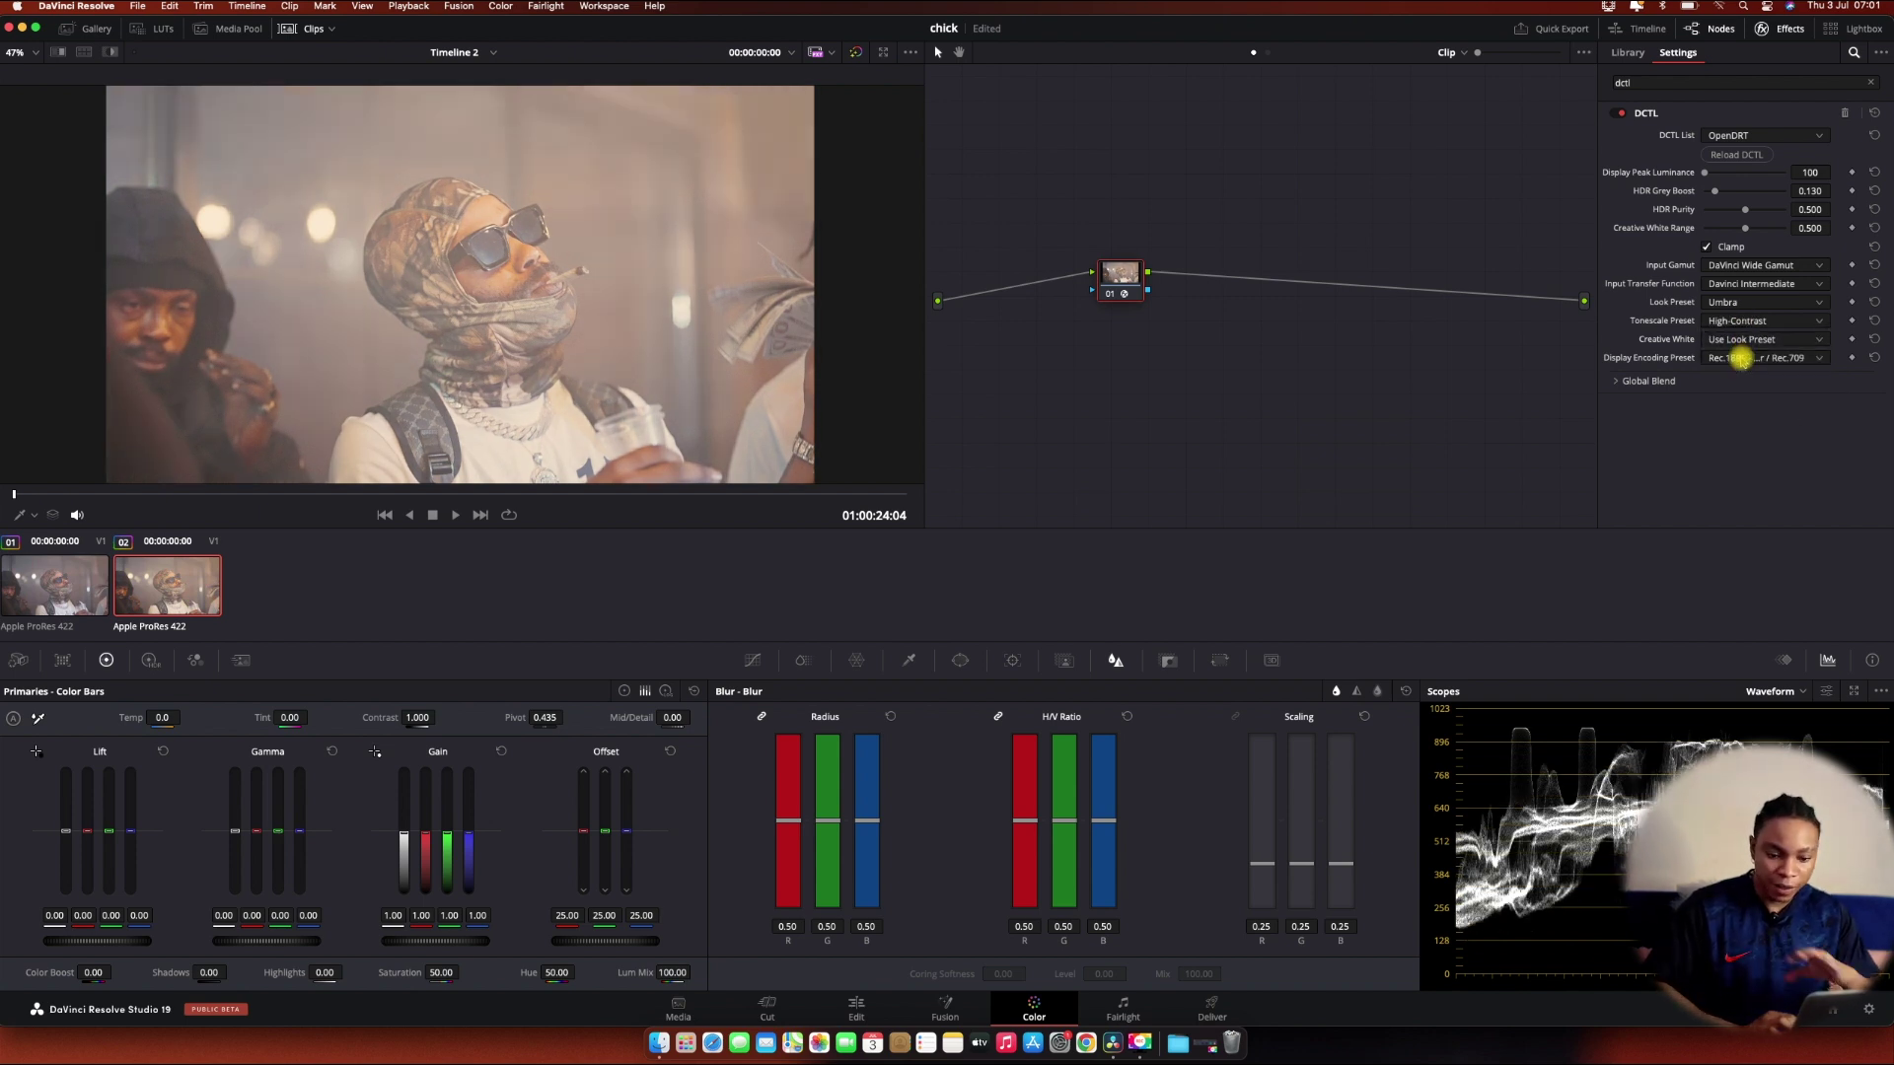
{"action": "left_click", "coordinate": [1760, 322]}
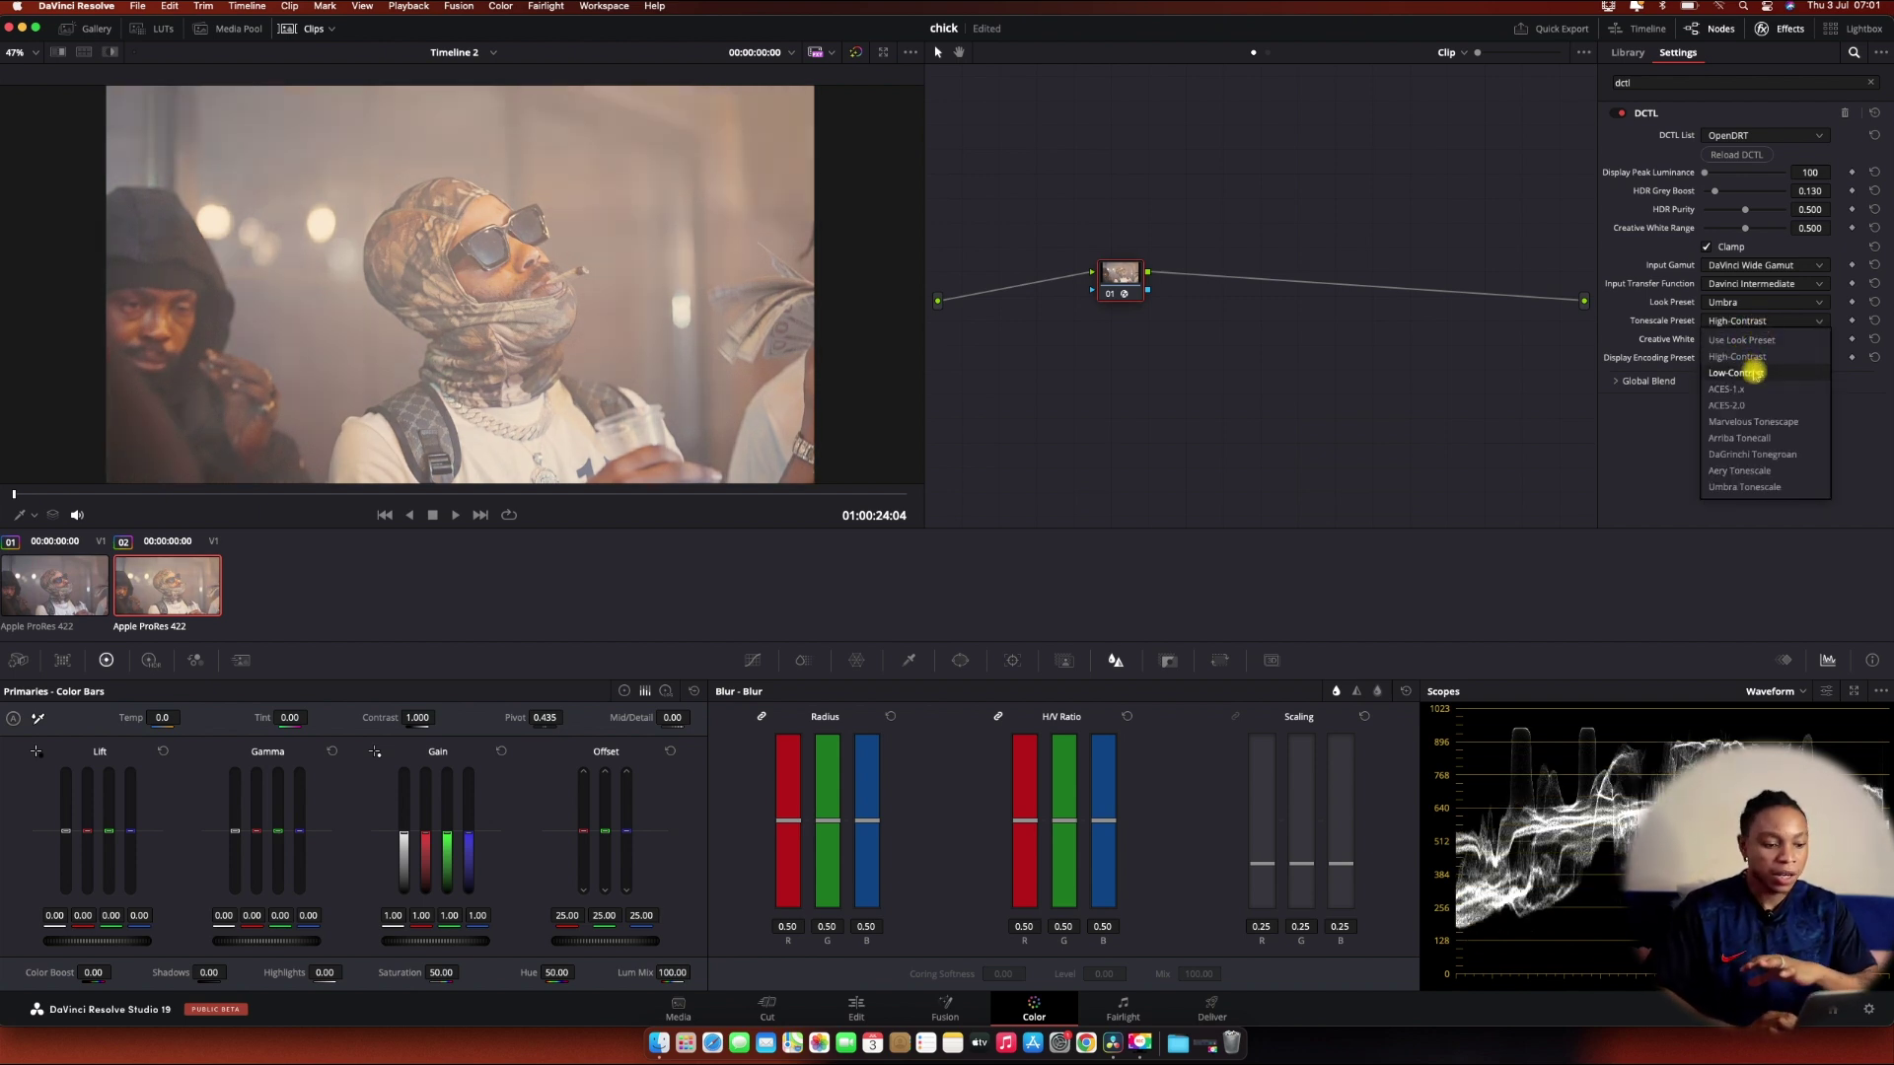
{"action": "left_click", "coordinate": [1755, 372]}
{"action": "left_click", "coordinate": [1751, 323]}
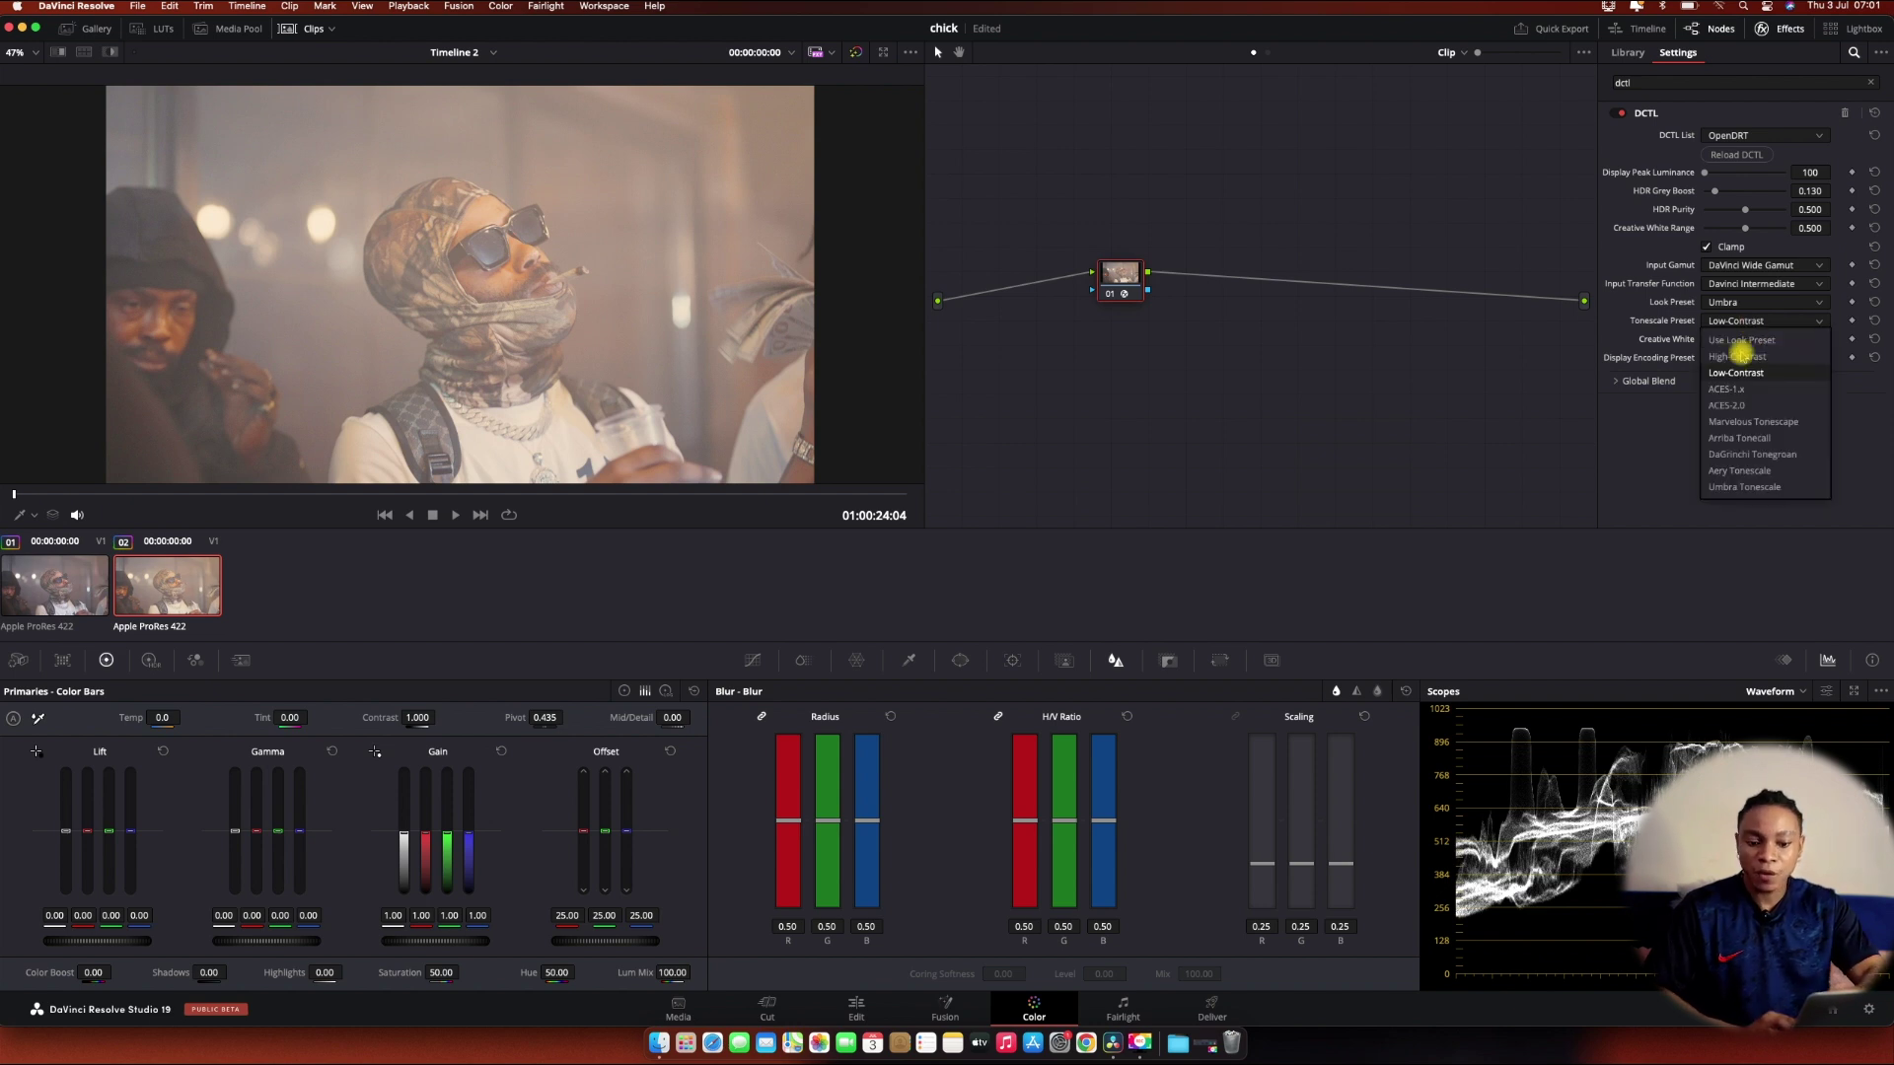
{"action": "left_click", "coordinate": [1740, 390]}
{"action": "left_click", "coordinate": [1747, 323]}
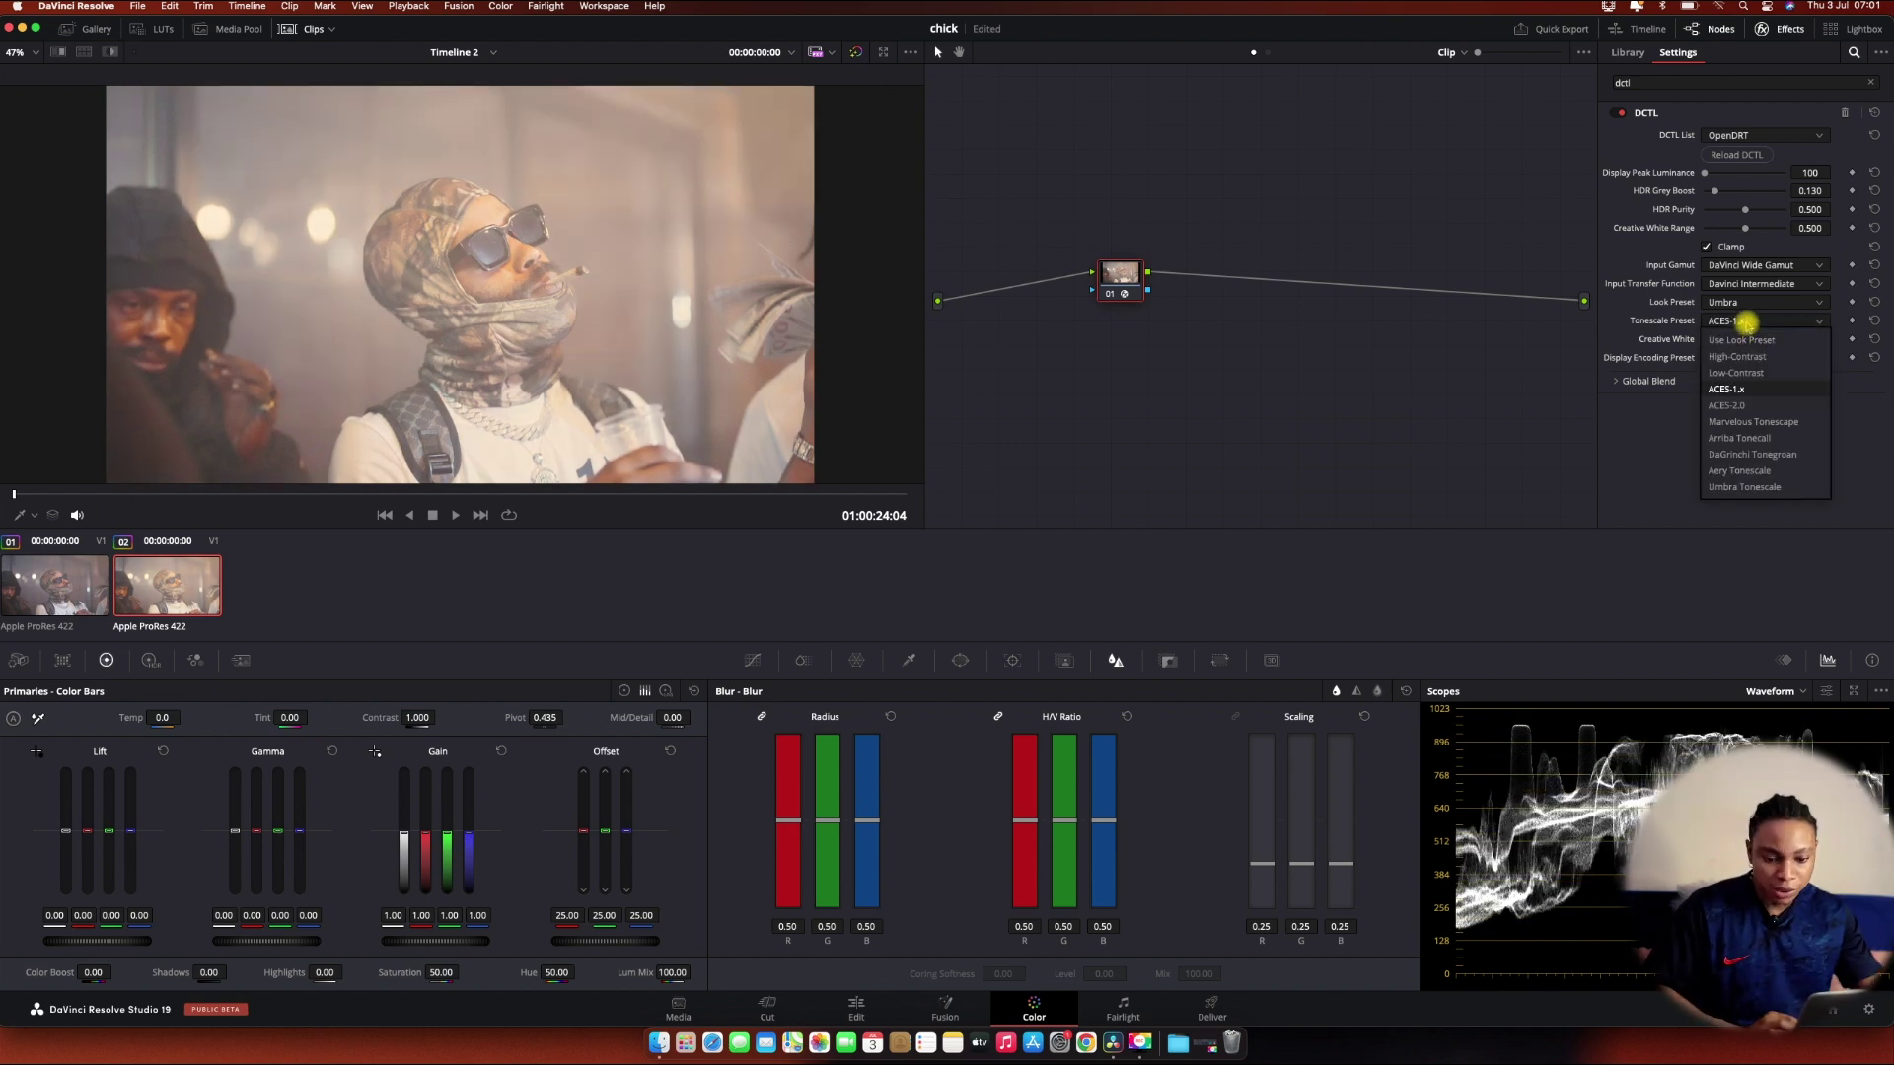
{"action": "left_click", "coordinate": [1746, 422]}
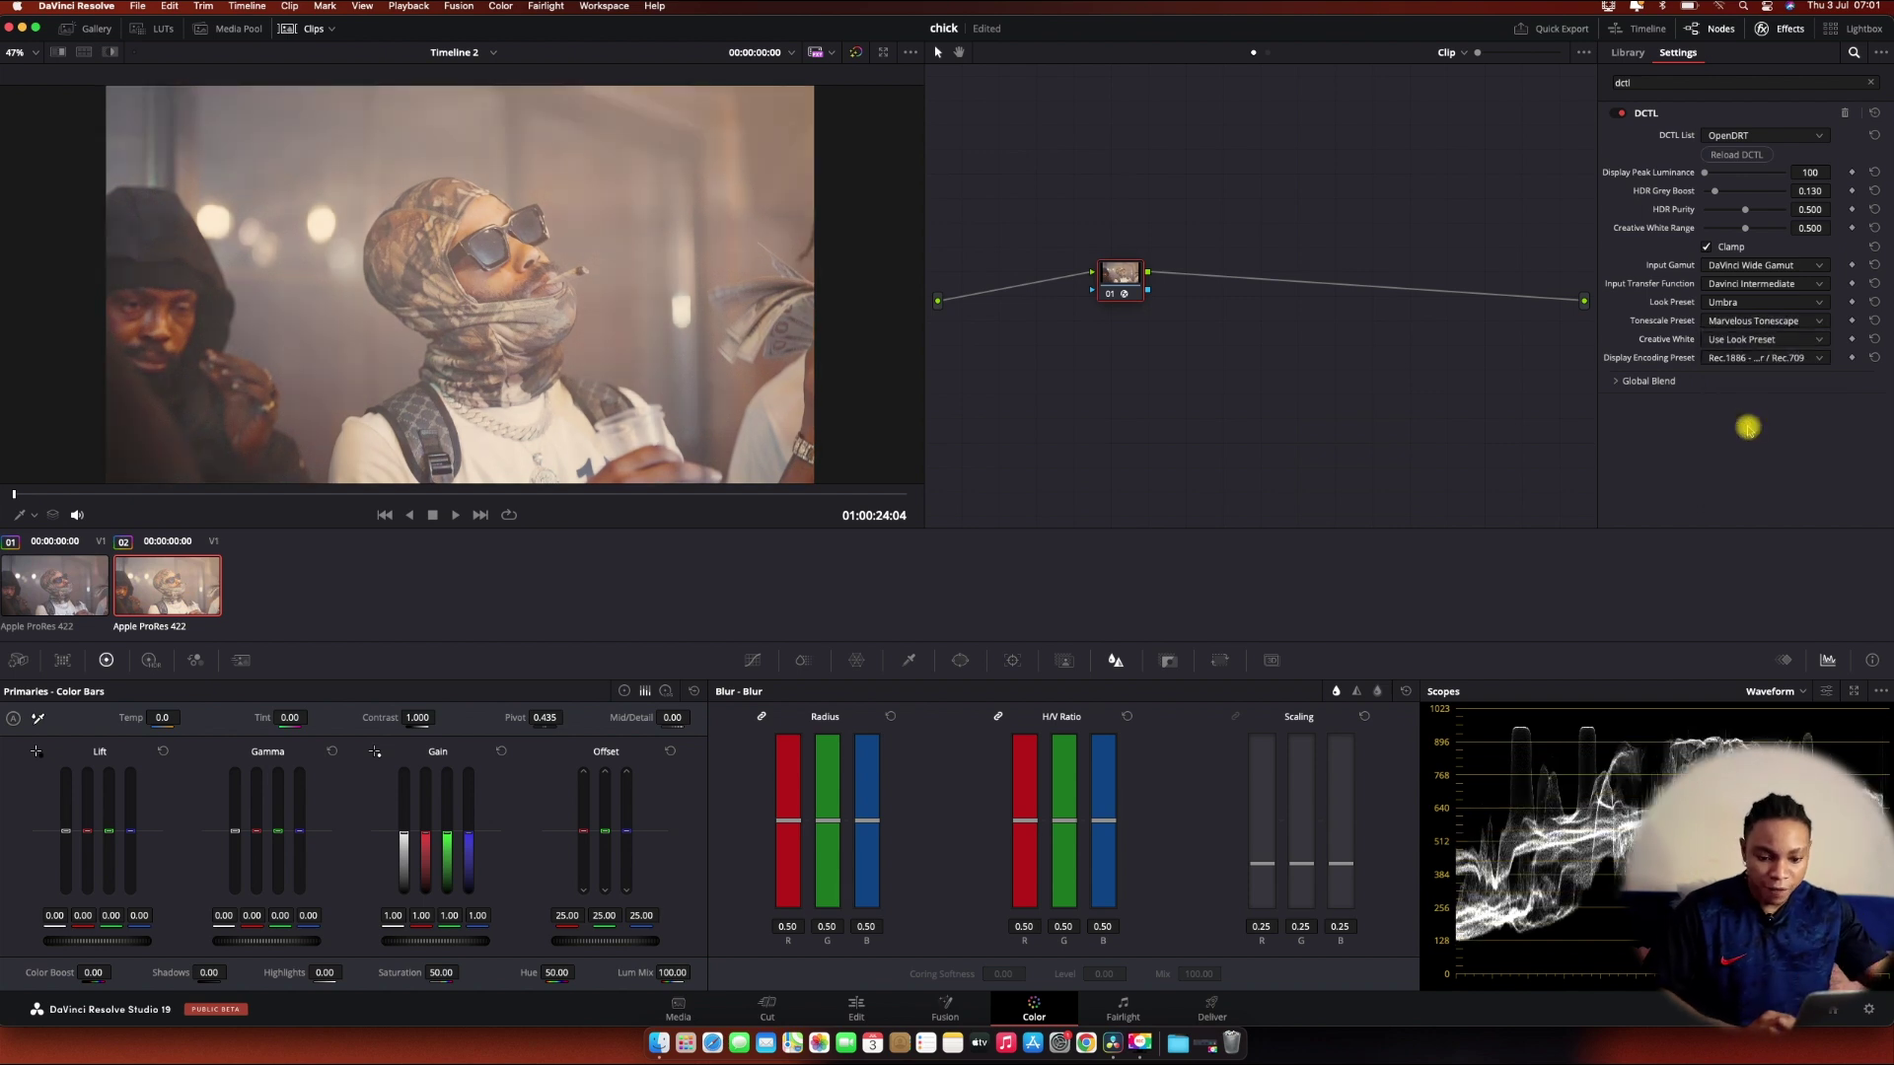
Step: Try the DaGrinchi Tonegroan, Aery Tonescale and ACES-2.0 tonescale presets in OpenDRT, and return to Marvelous Tonescape
{"action": "left_click", "coordinate": [1755, 322]}
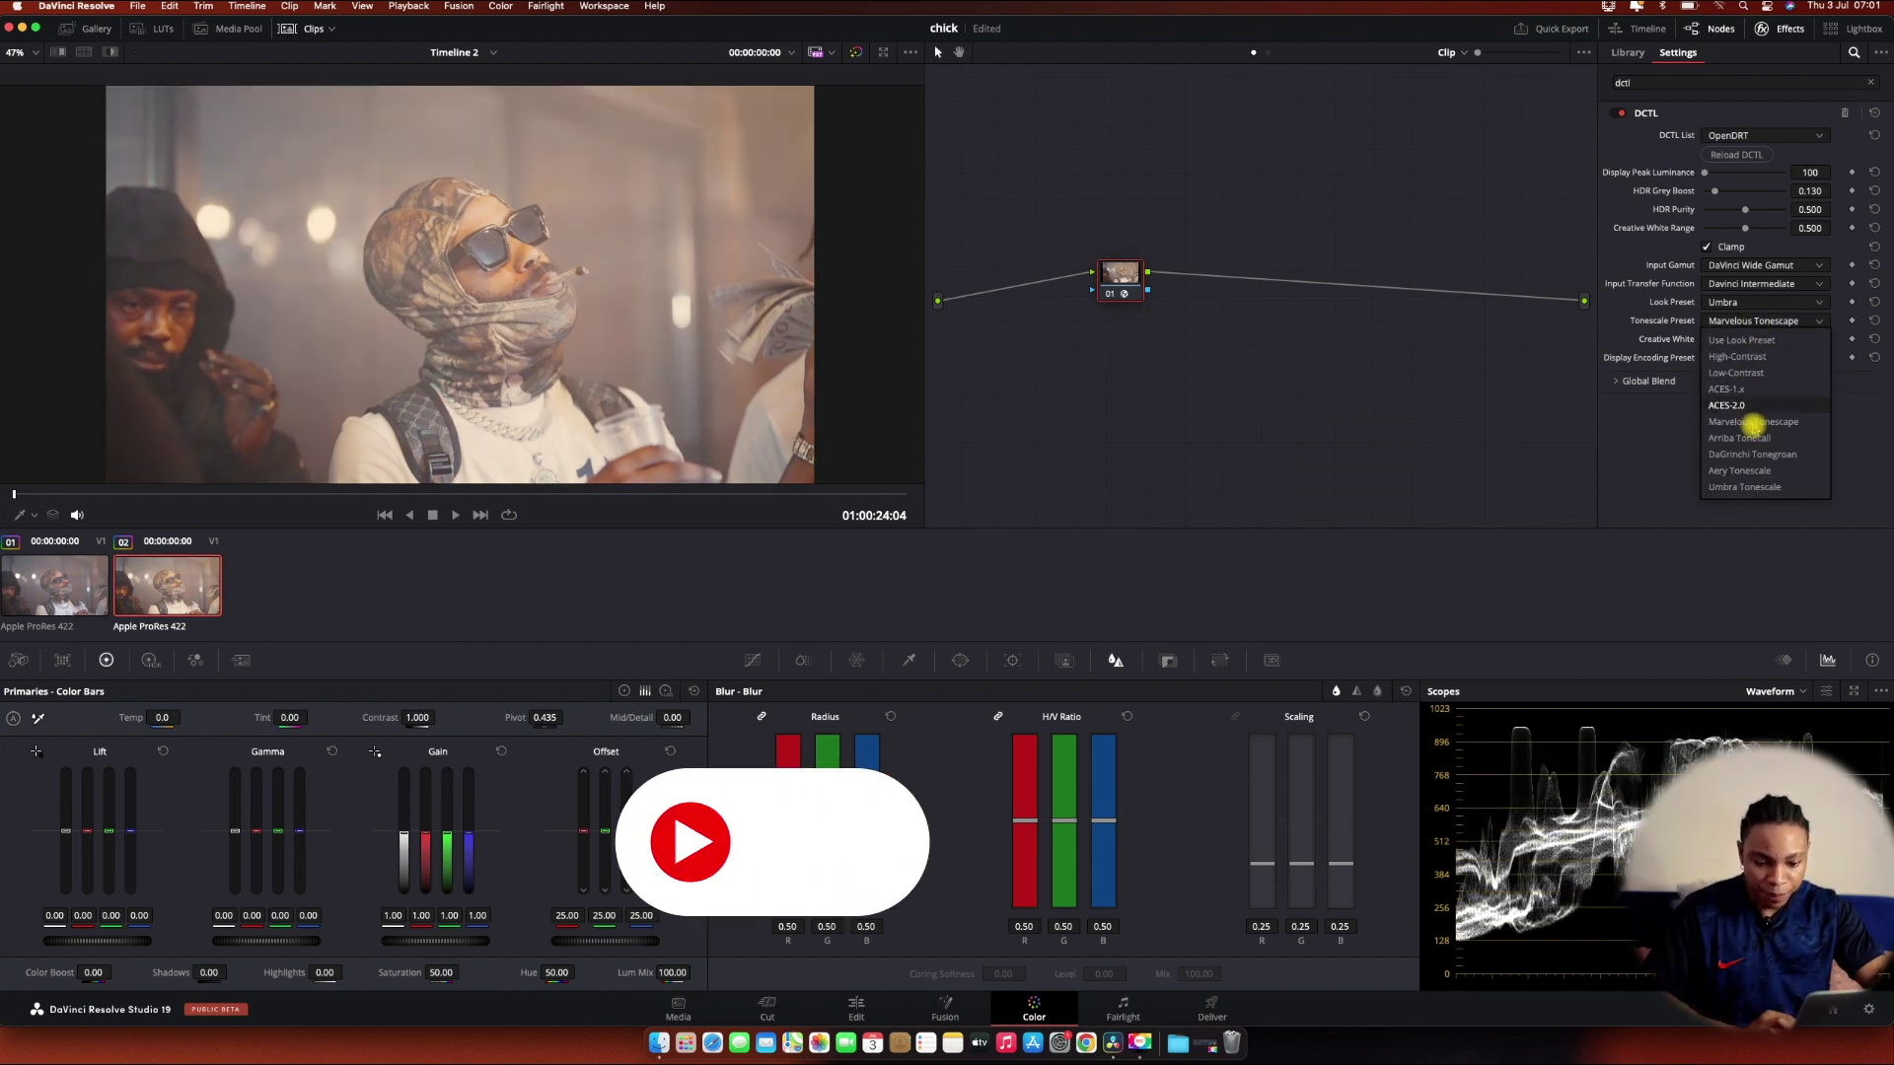
{"action": "left_click", "coordinate": [1741, 454]}
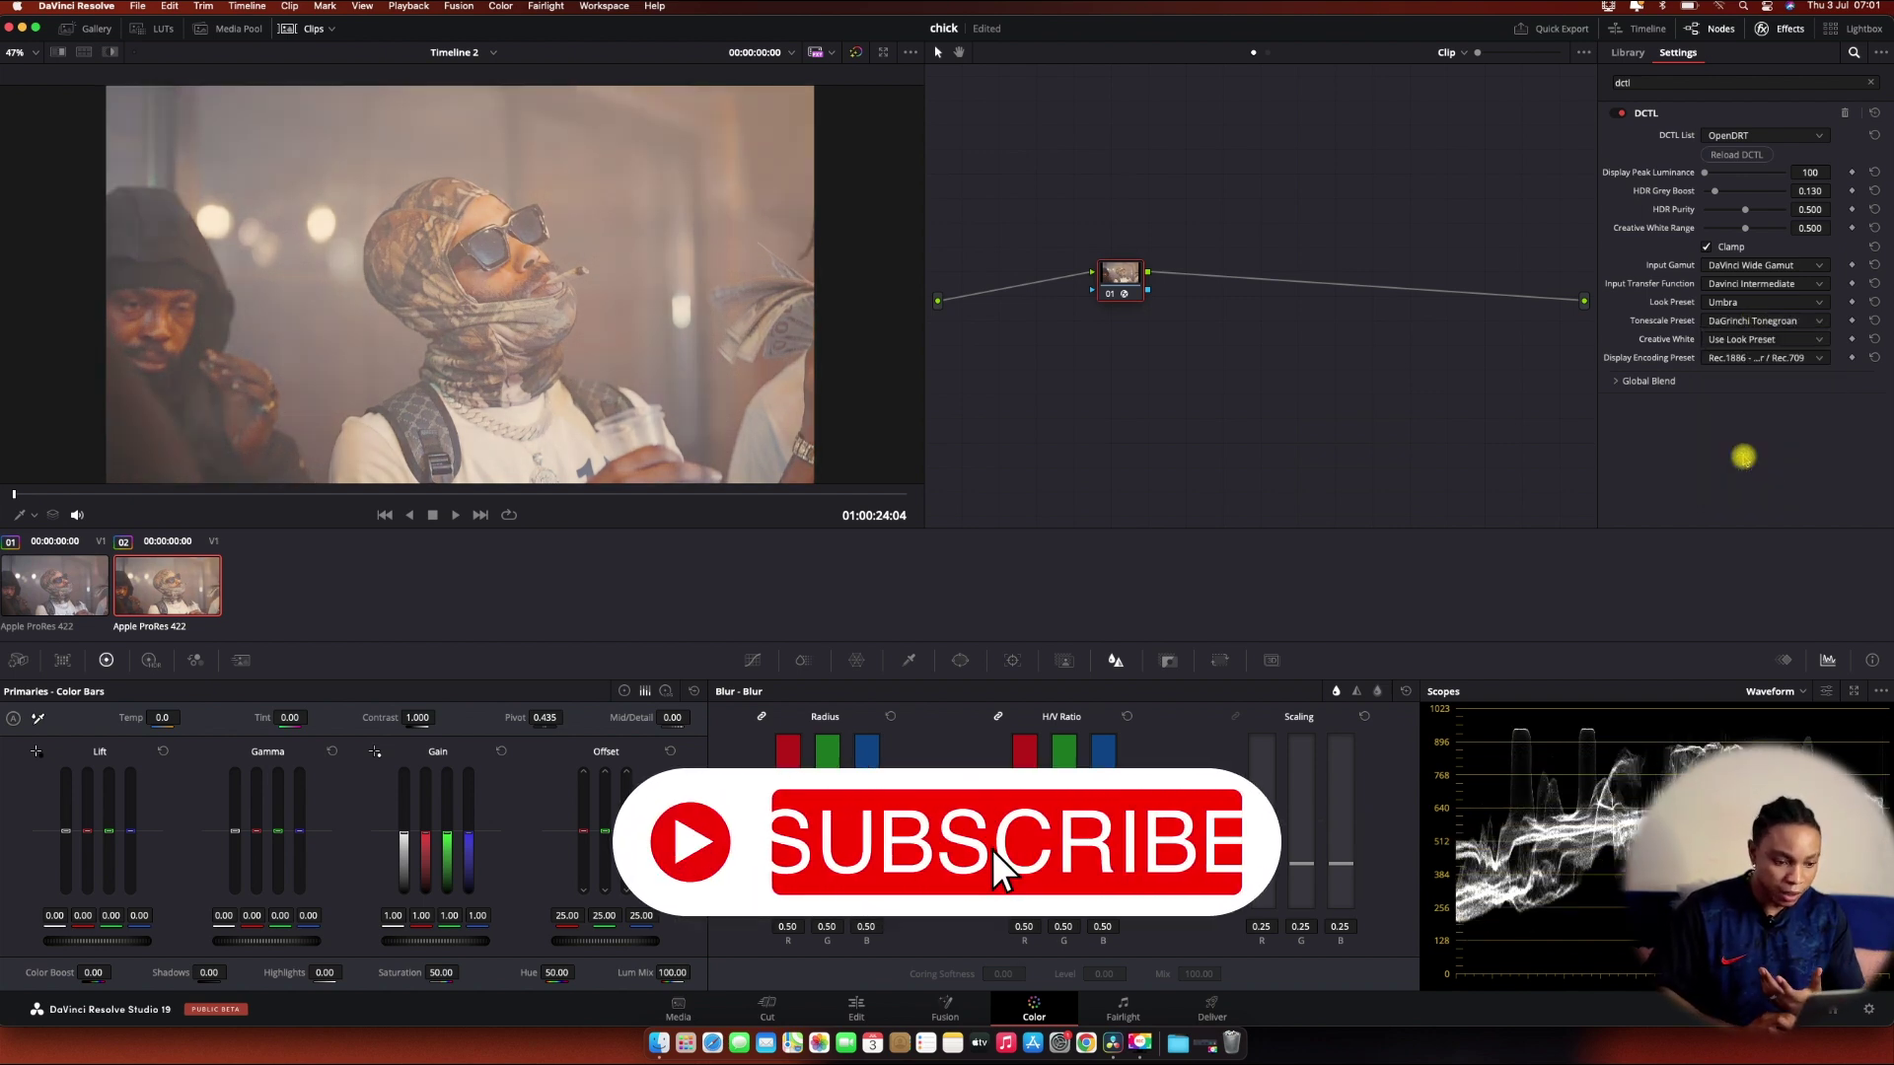
{"action": "left_click", "coordinate": [1750, 322]}
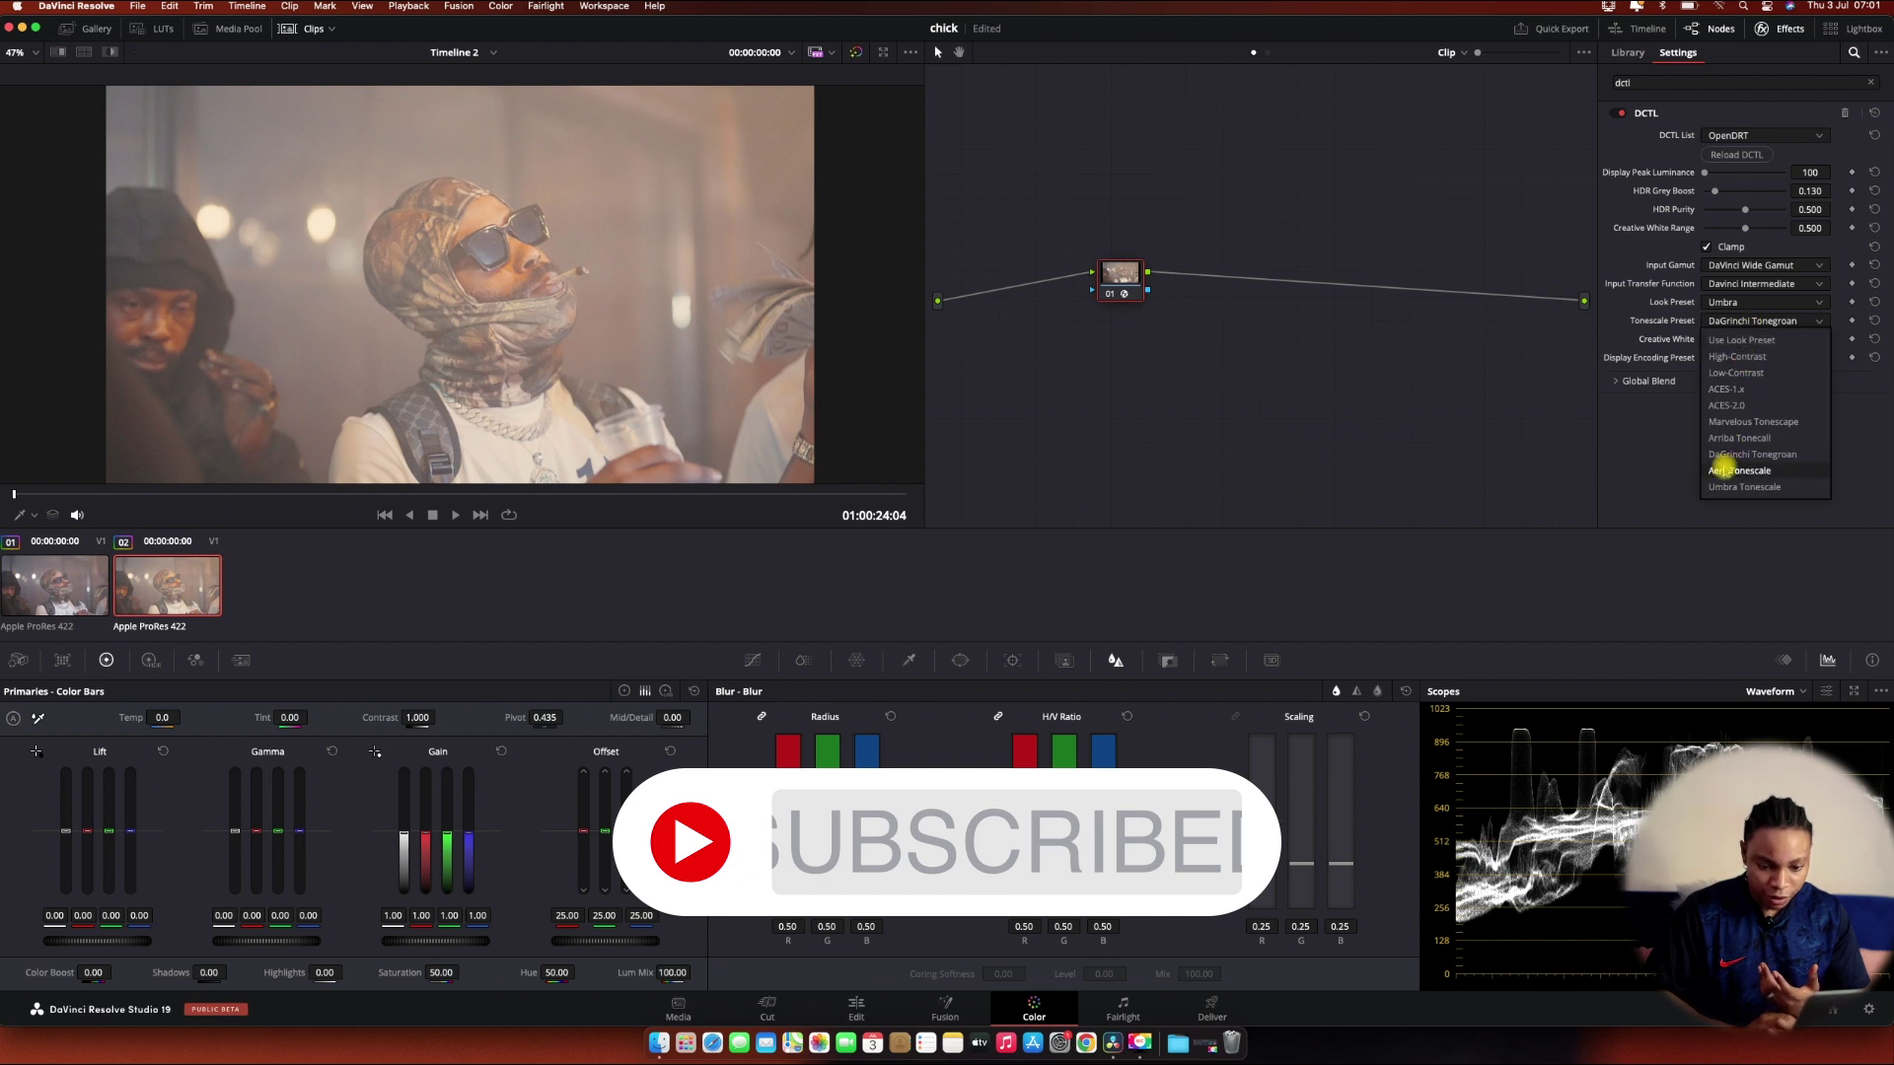
{"action": "left_click", "coordinate": [1724, 469]}
{"action": "left_click", "coordinate": [1764, 323]}
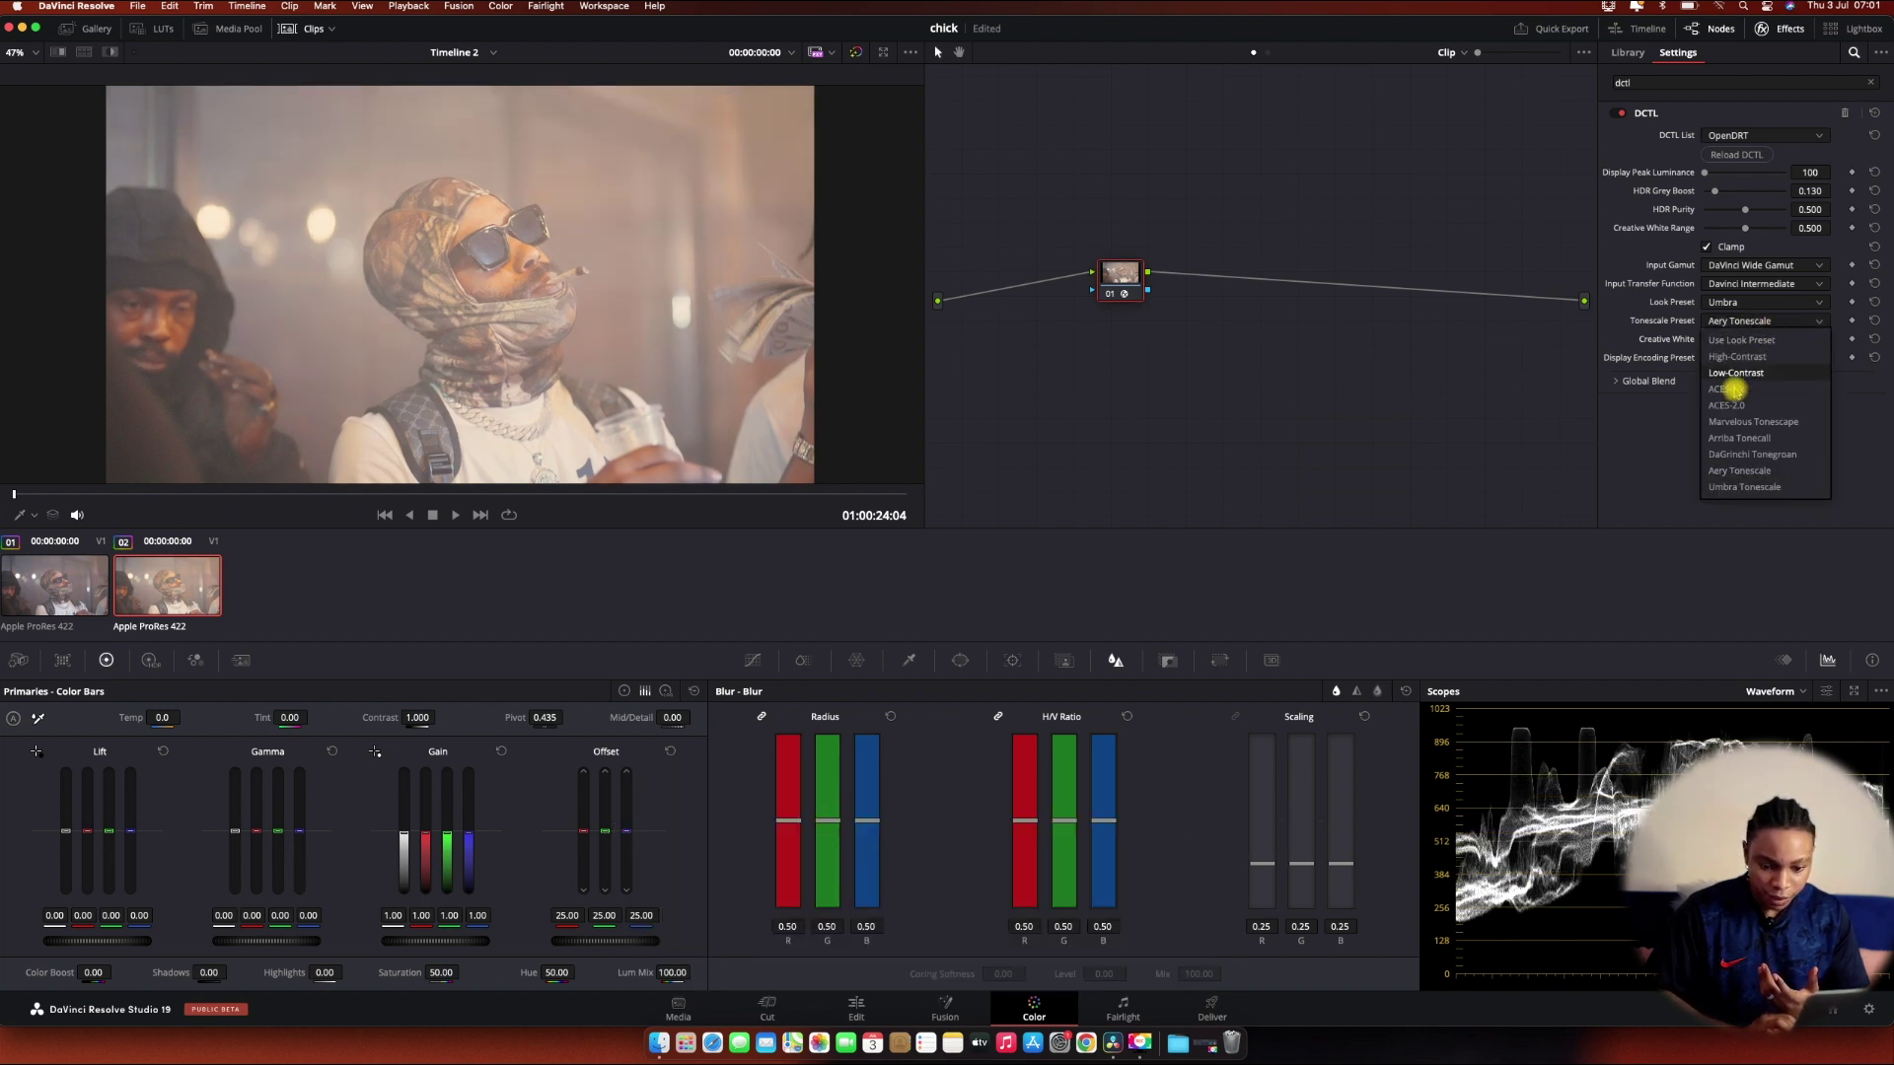
{"action": "left_click", "coordinate": [1736, 405]}
{"action": "left_click", "coordinate": [1734, 322]}
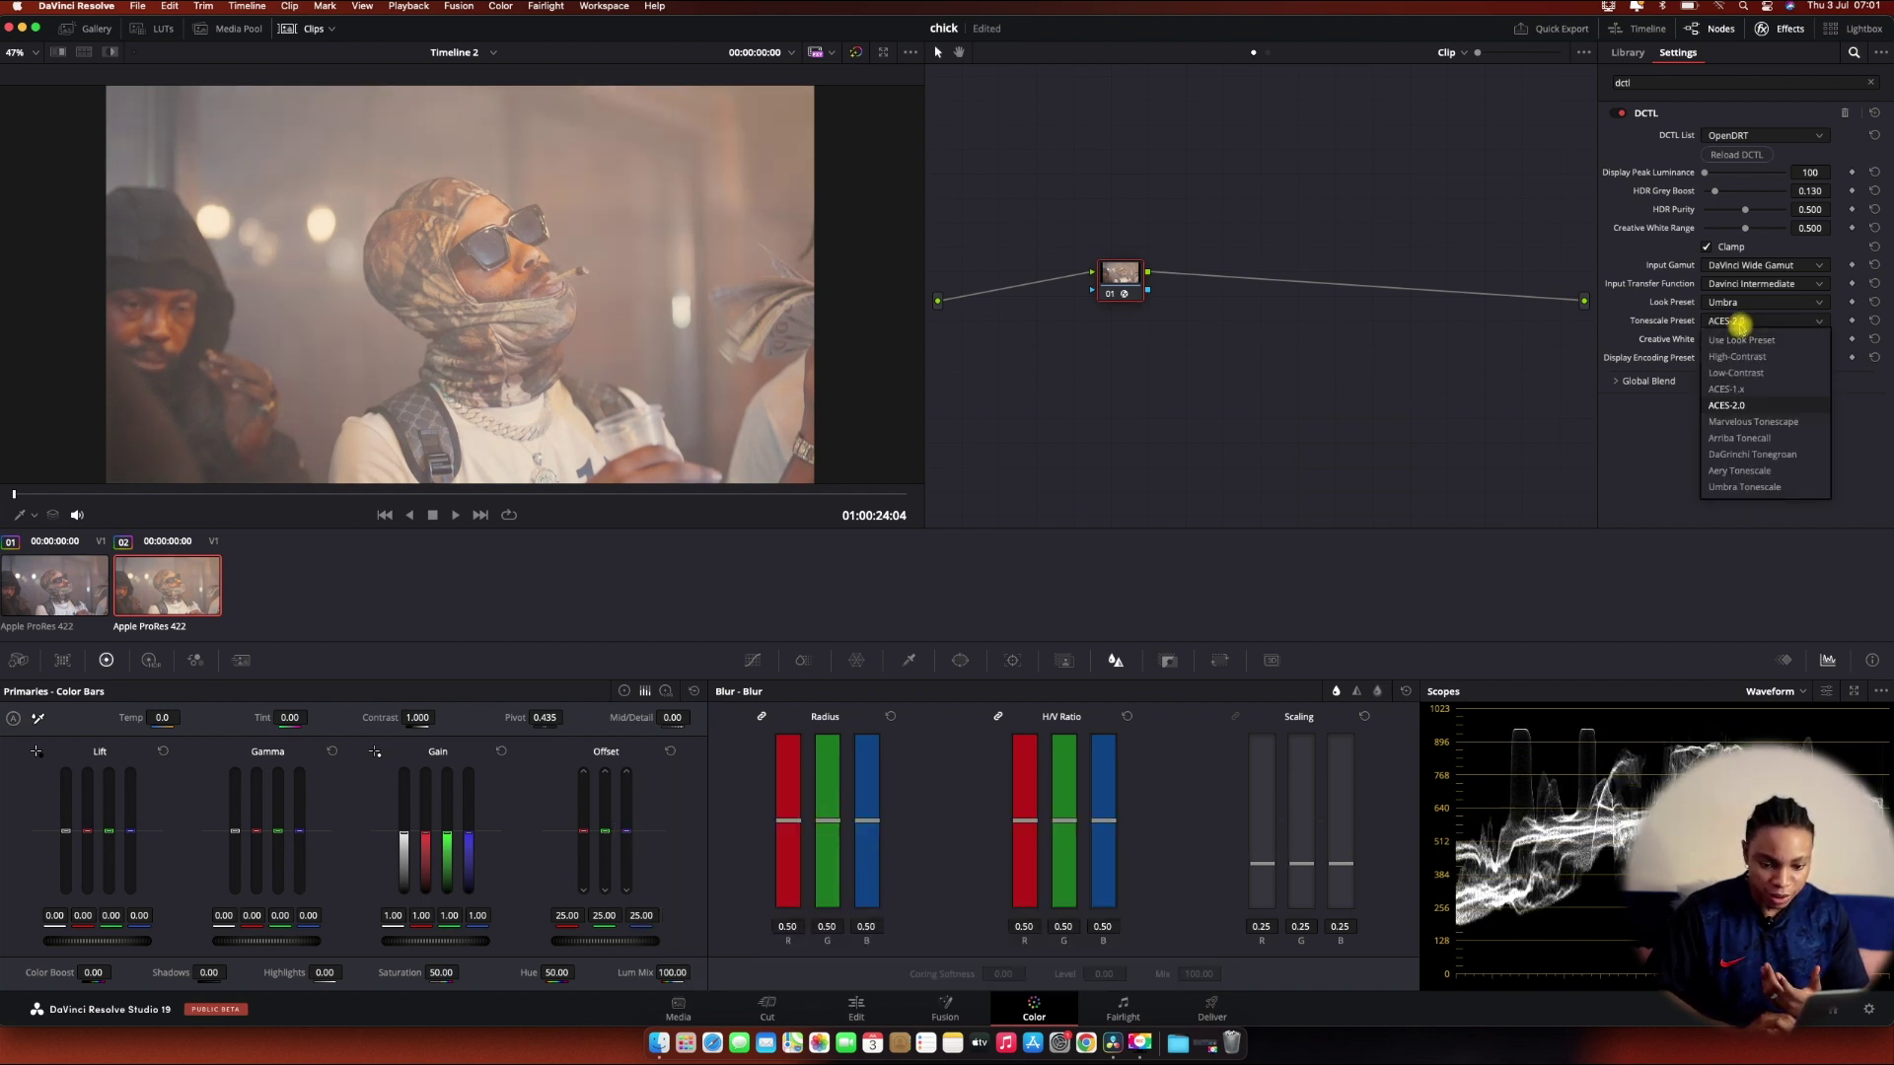
{"action": "left_click", "coordinate": [1746, 422]}
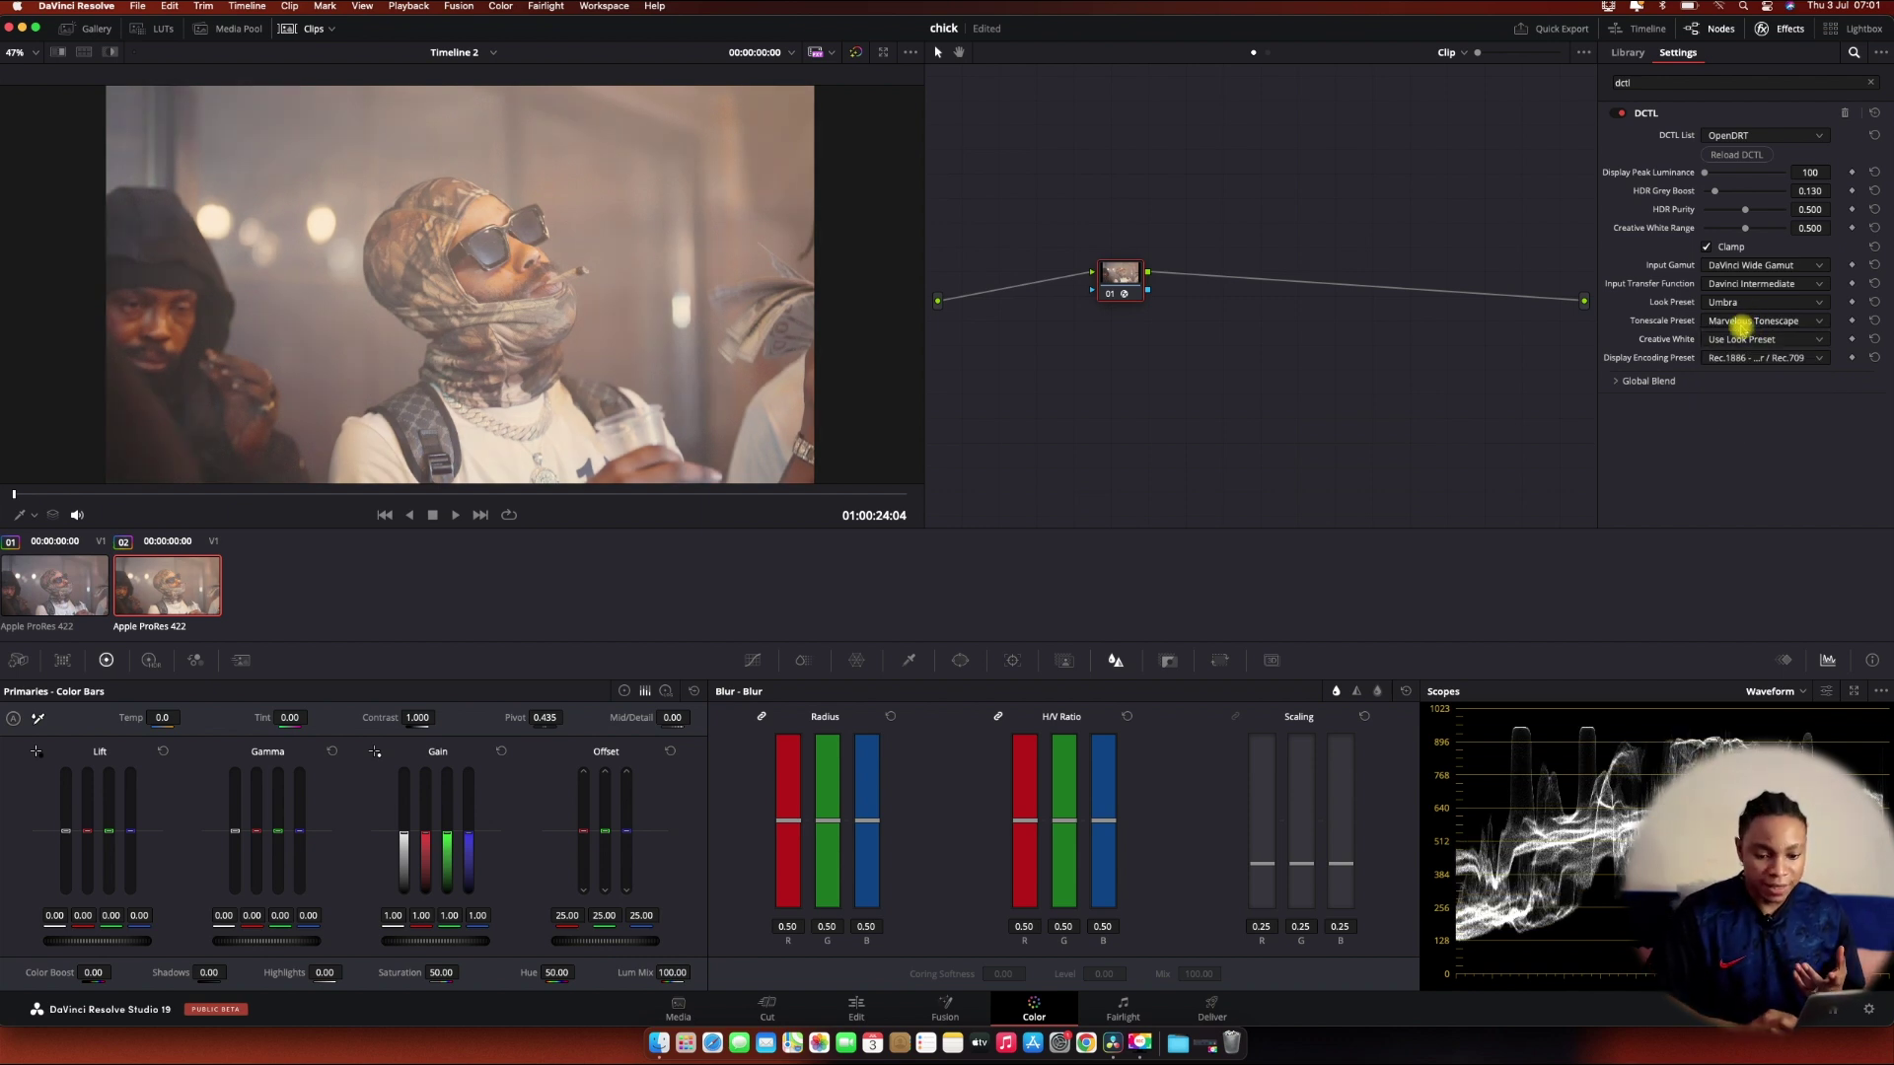
Step: Try the D55 and D50 creative white settings in OpenDRT, and return to Use Look Preset
{"action": "left_click", "coordinate": [1739, 341]}
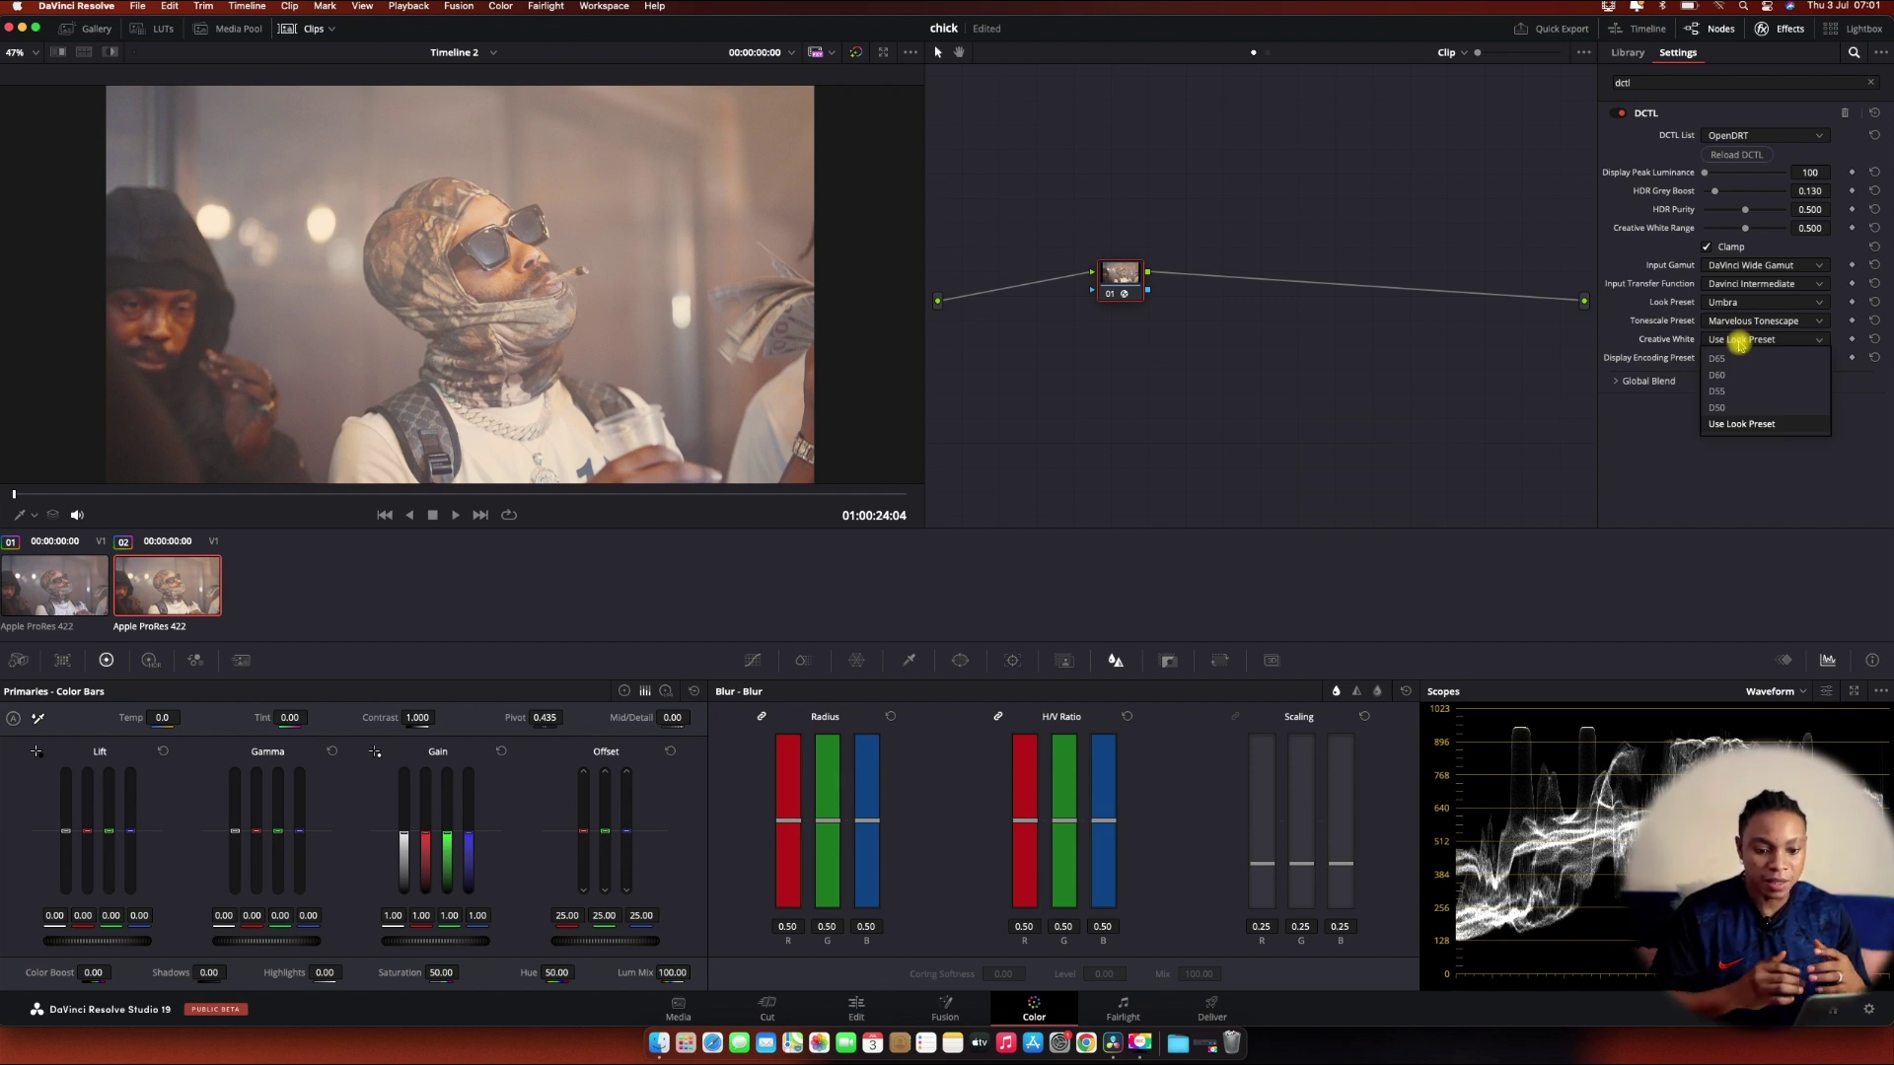
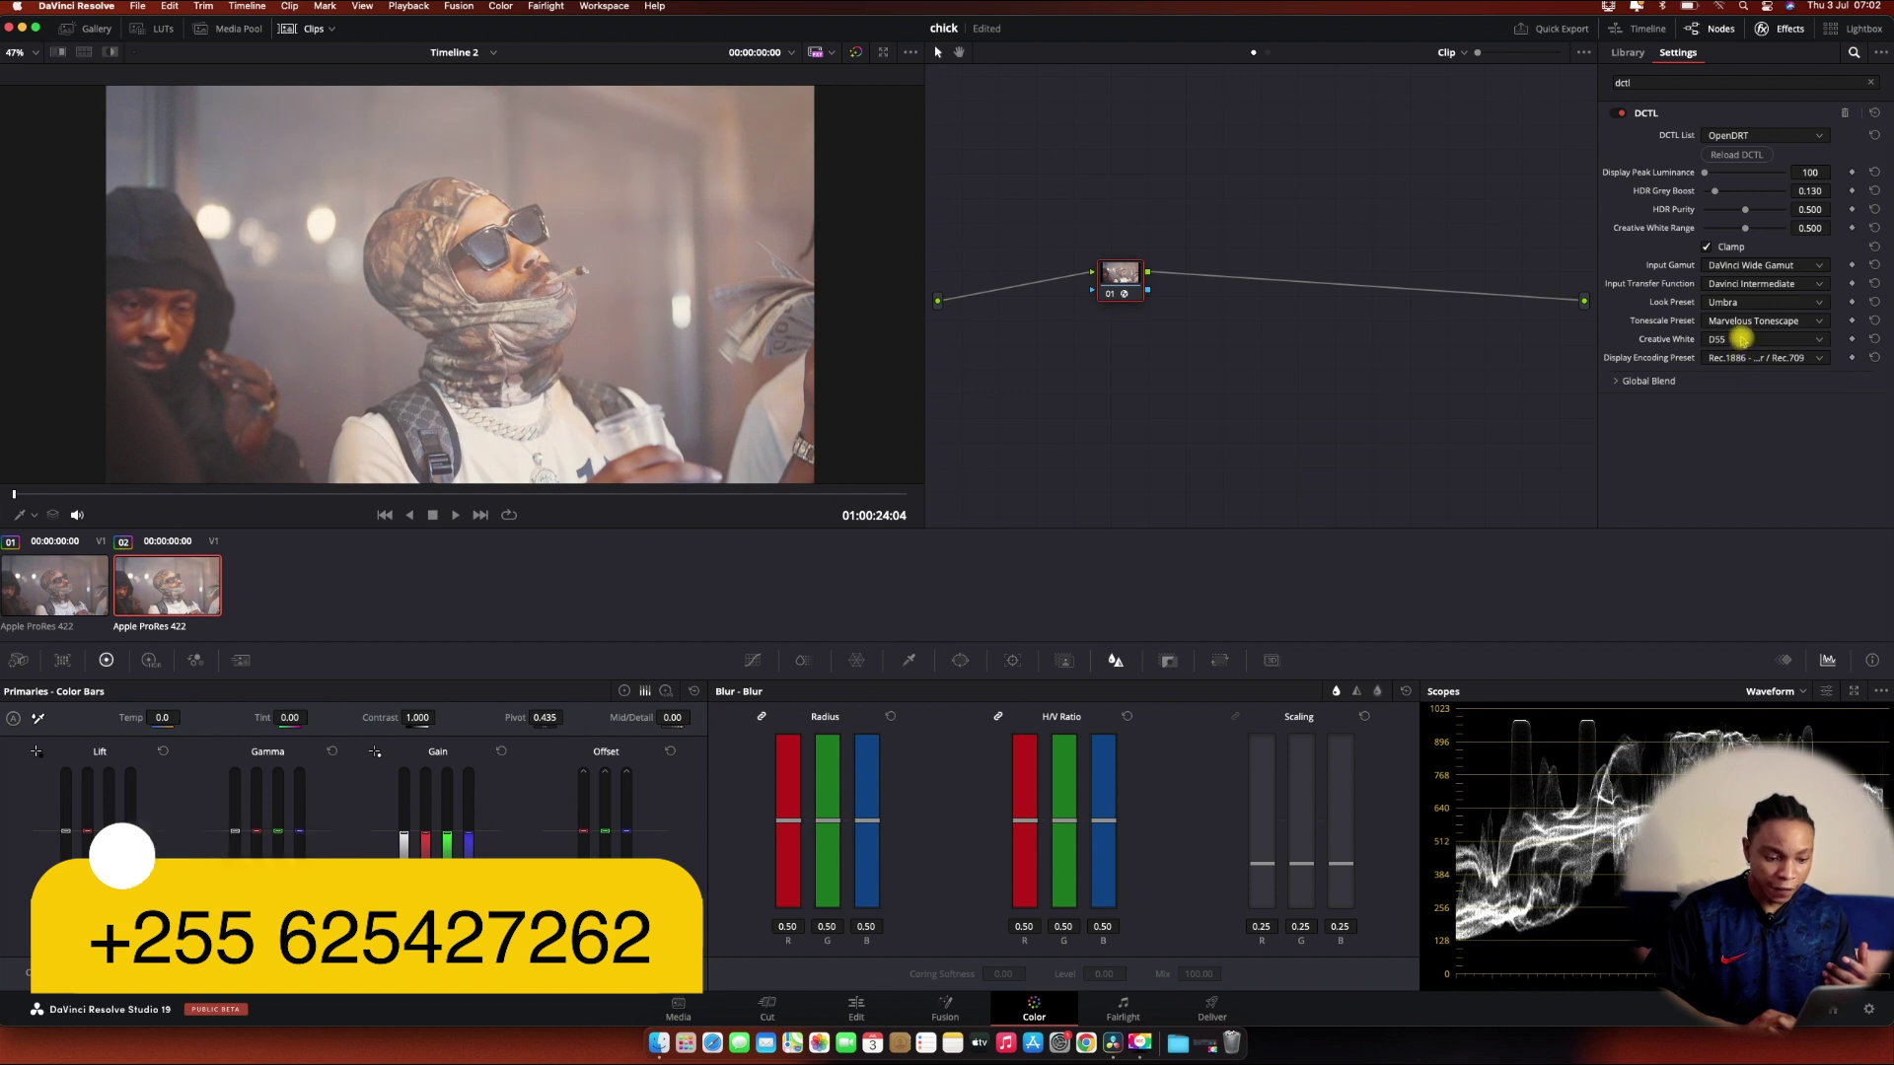
{"action": "left_click", "coordinate": [1733, 338]}
{"action": "left_click", "coordinate": [1736, 408]}
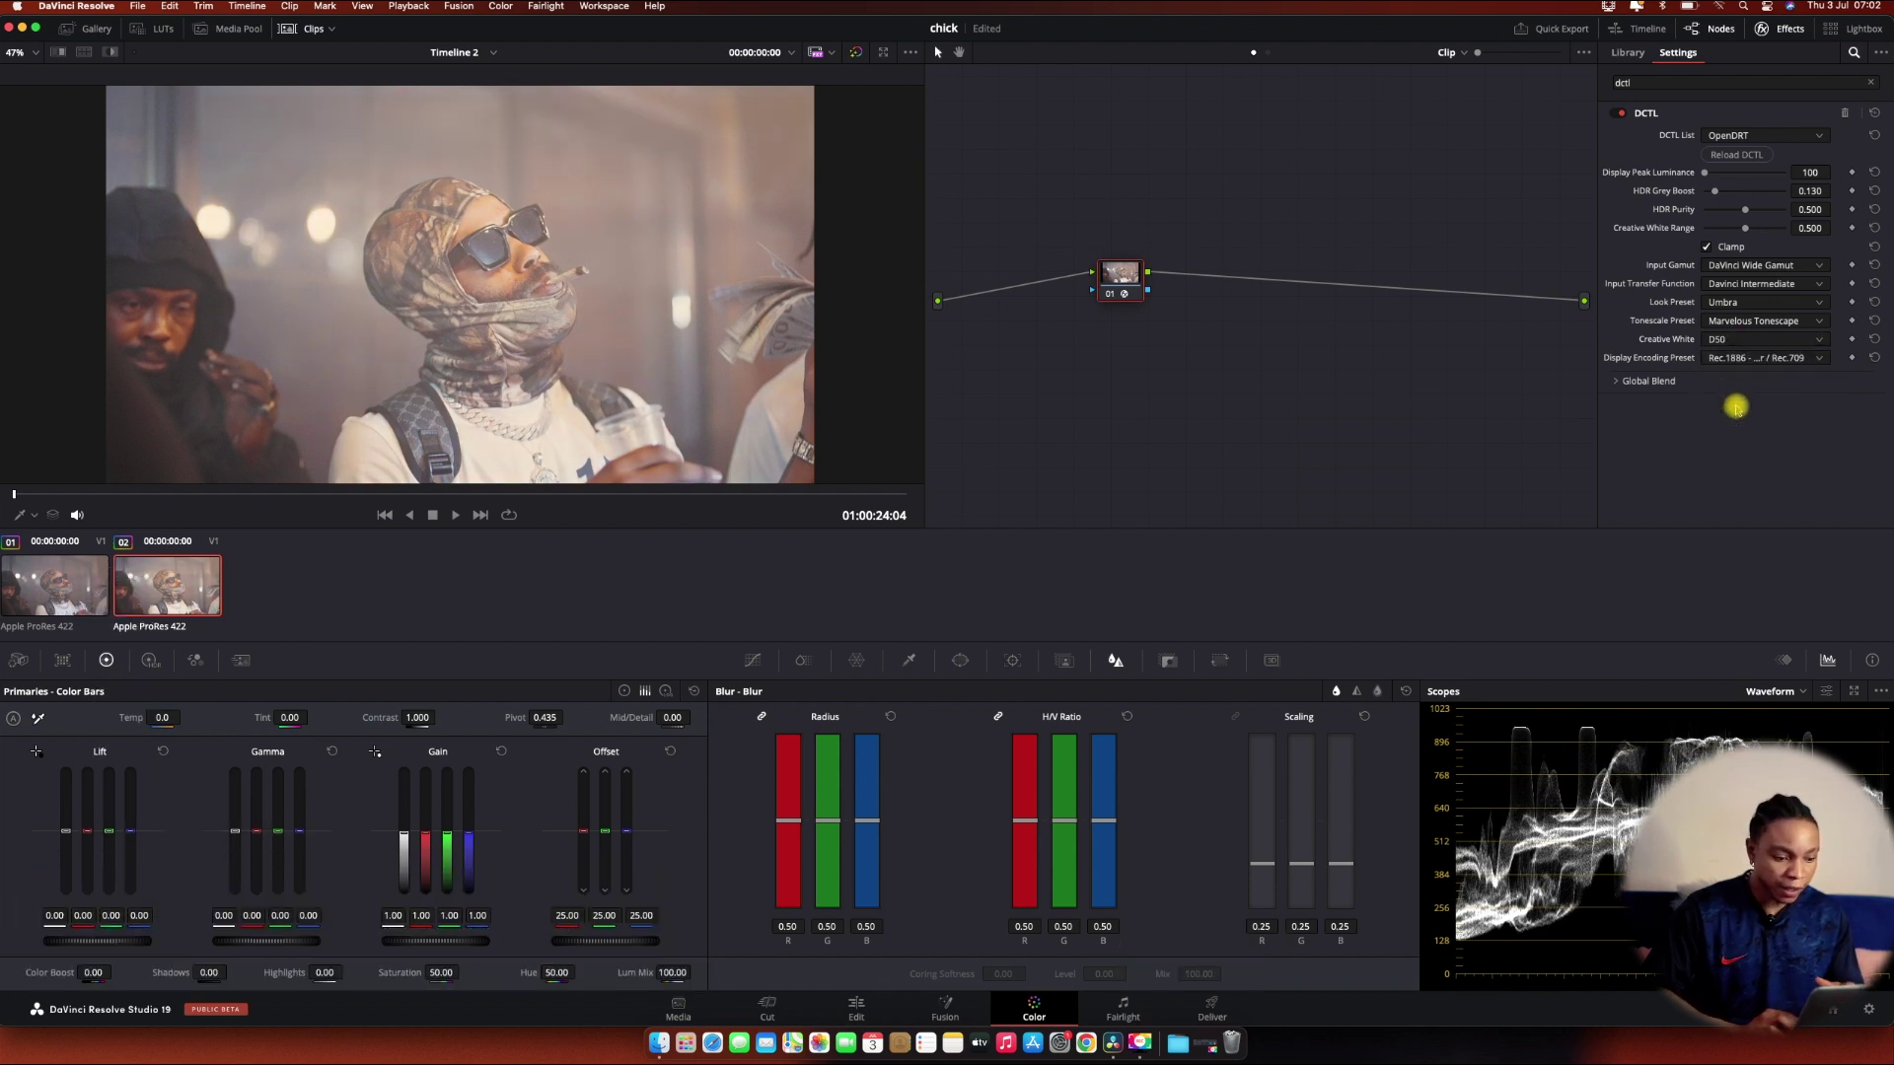
{"action": "left_click", "coordinate": [1727, 339]}
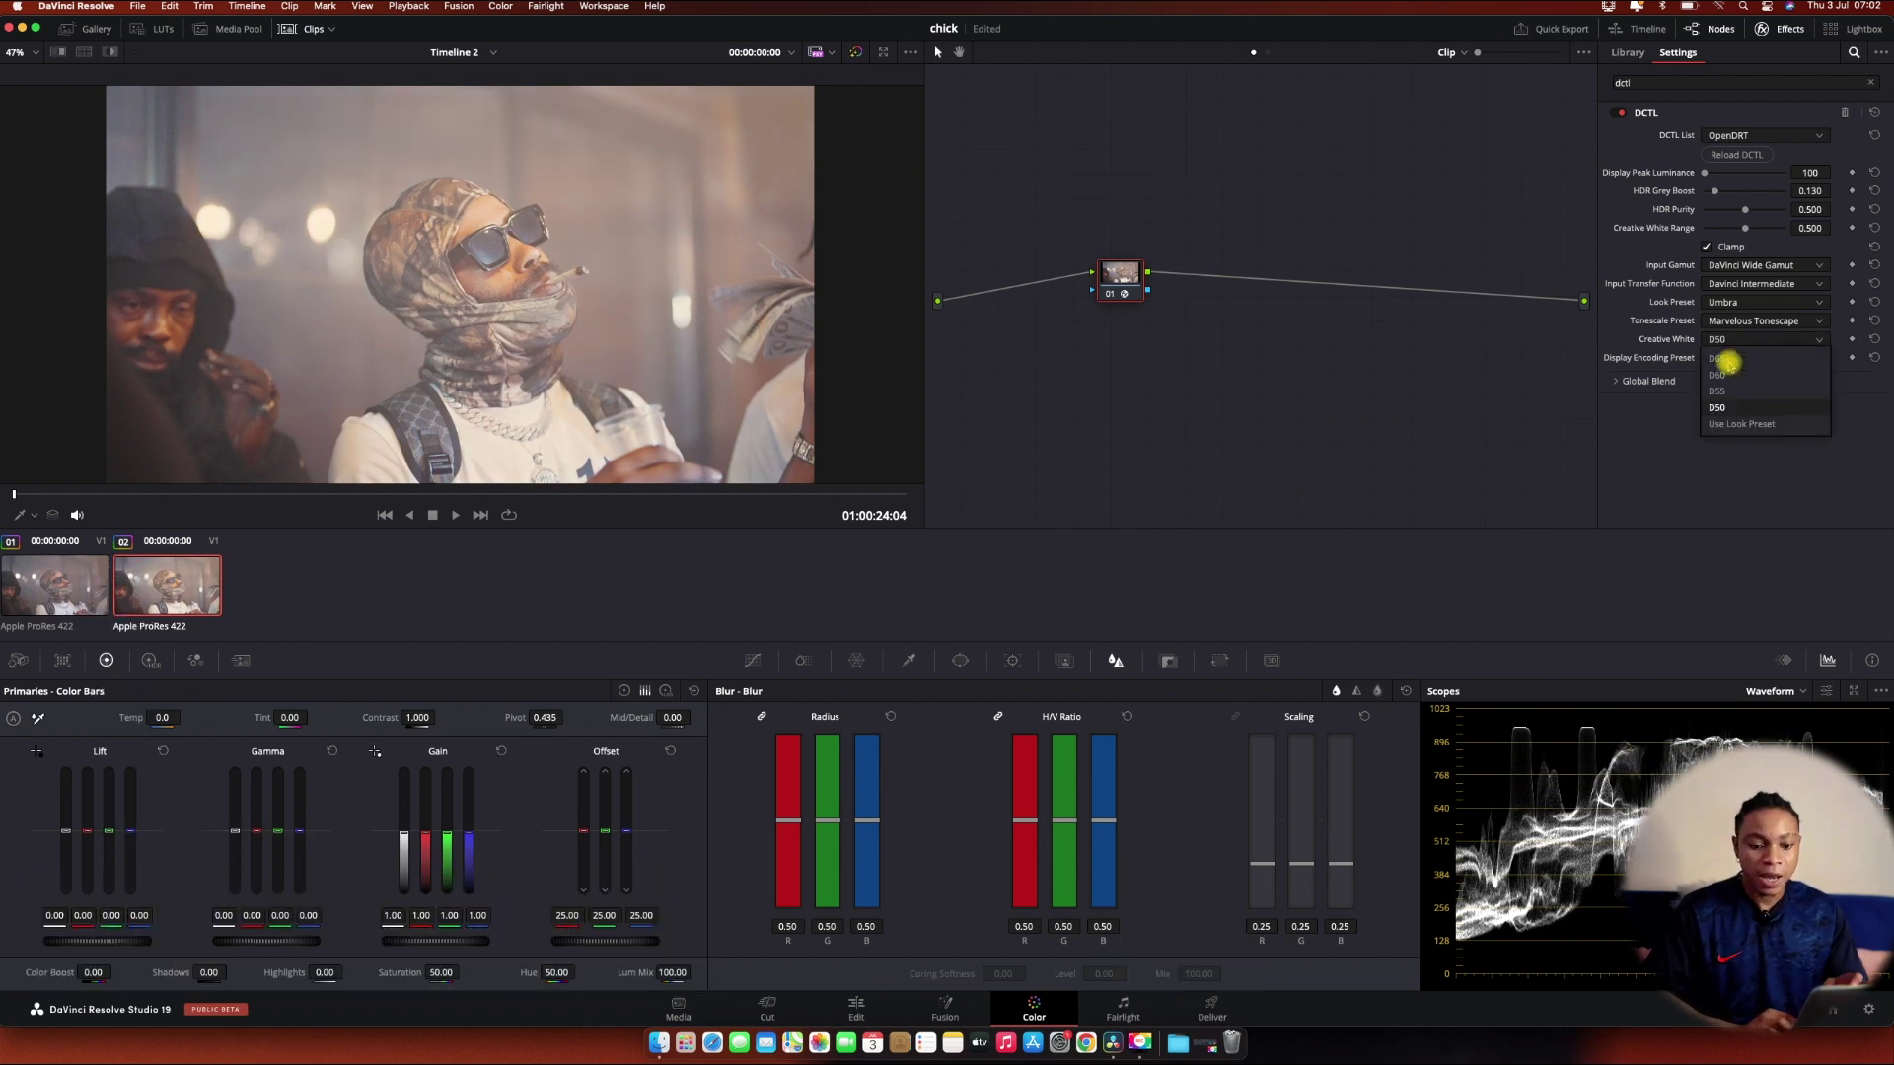
{"action": "left_click", "coordinate": [1732, 423]}
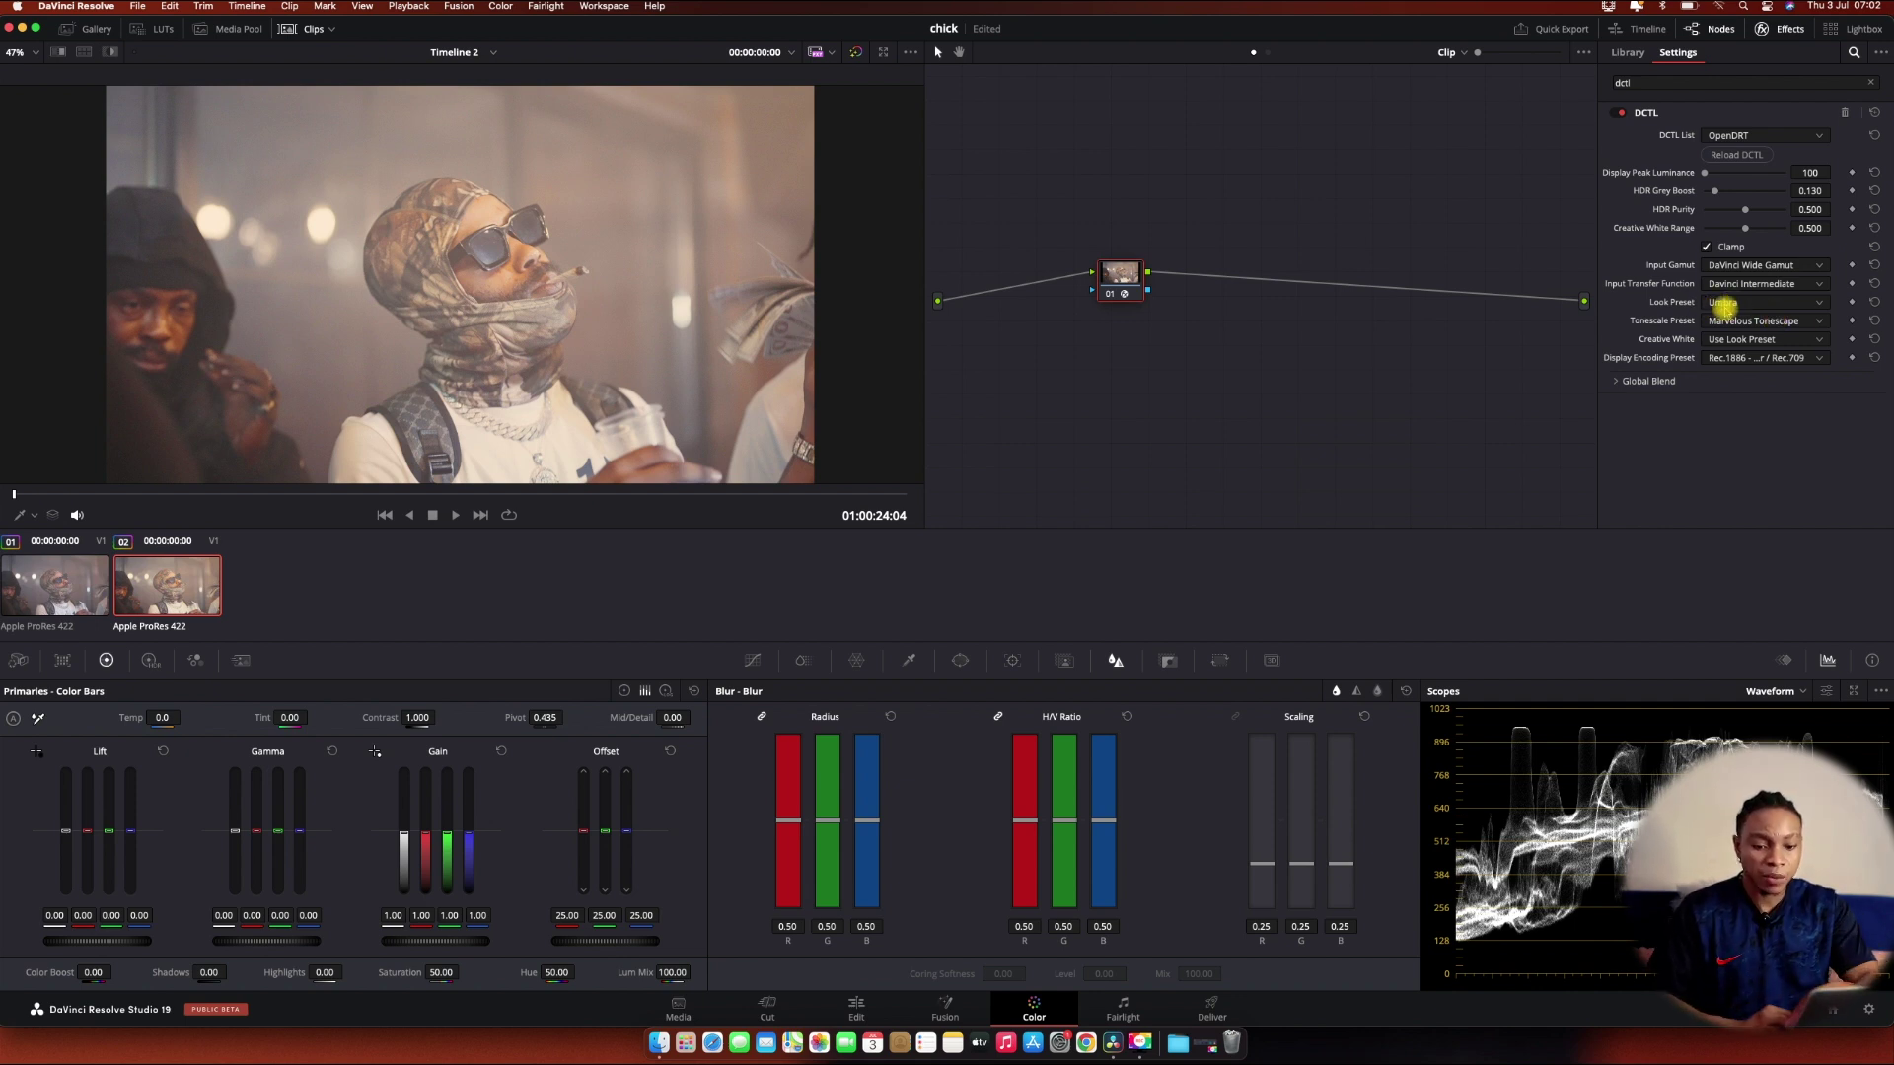
Step: Try the Rec.1886, sRGB Display, Display P3 and Rec.2100 PQ display encoding presets in OpenDRT
{"action": "left_click", "coordinate": [1738, 358]}
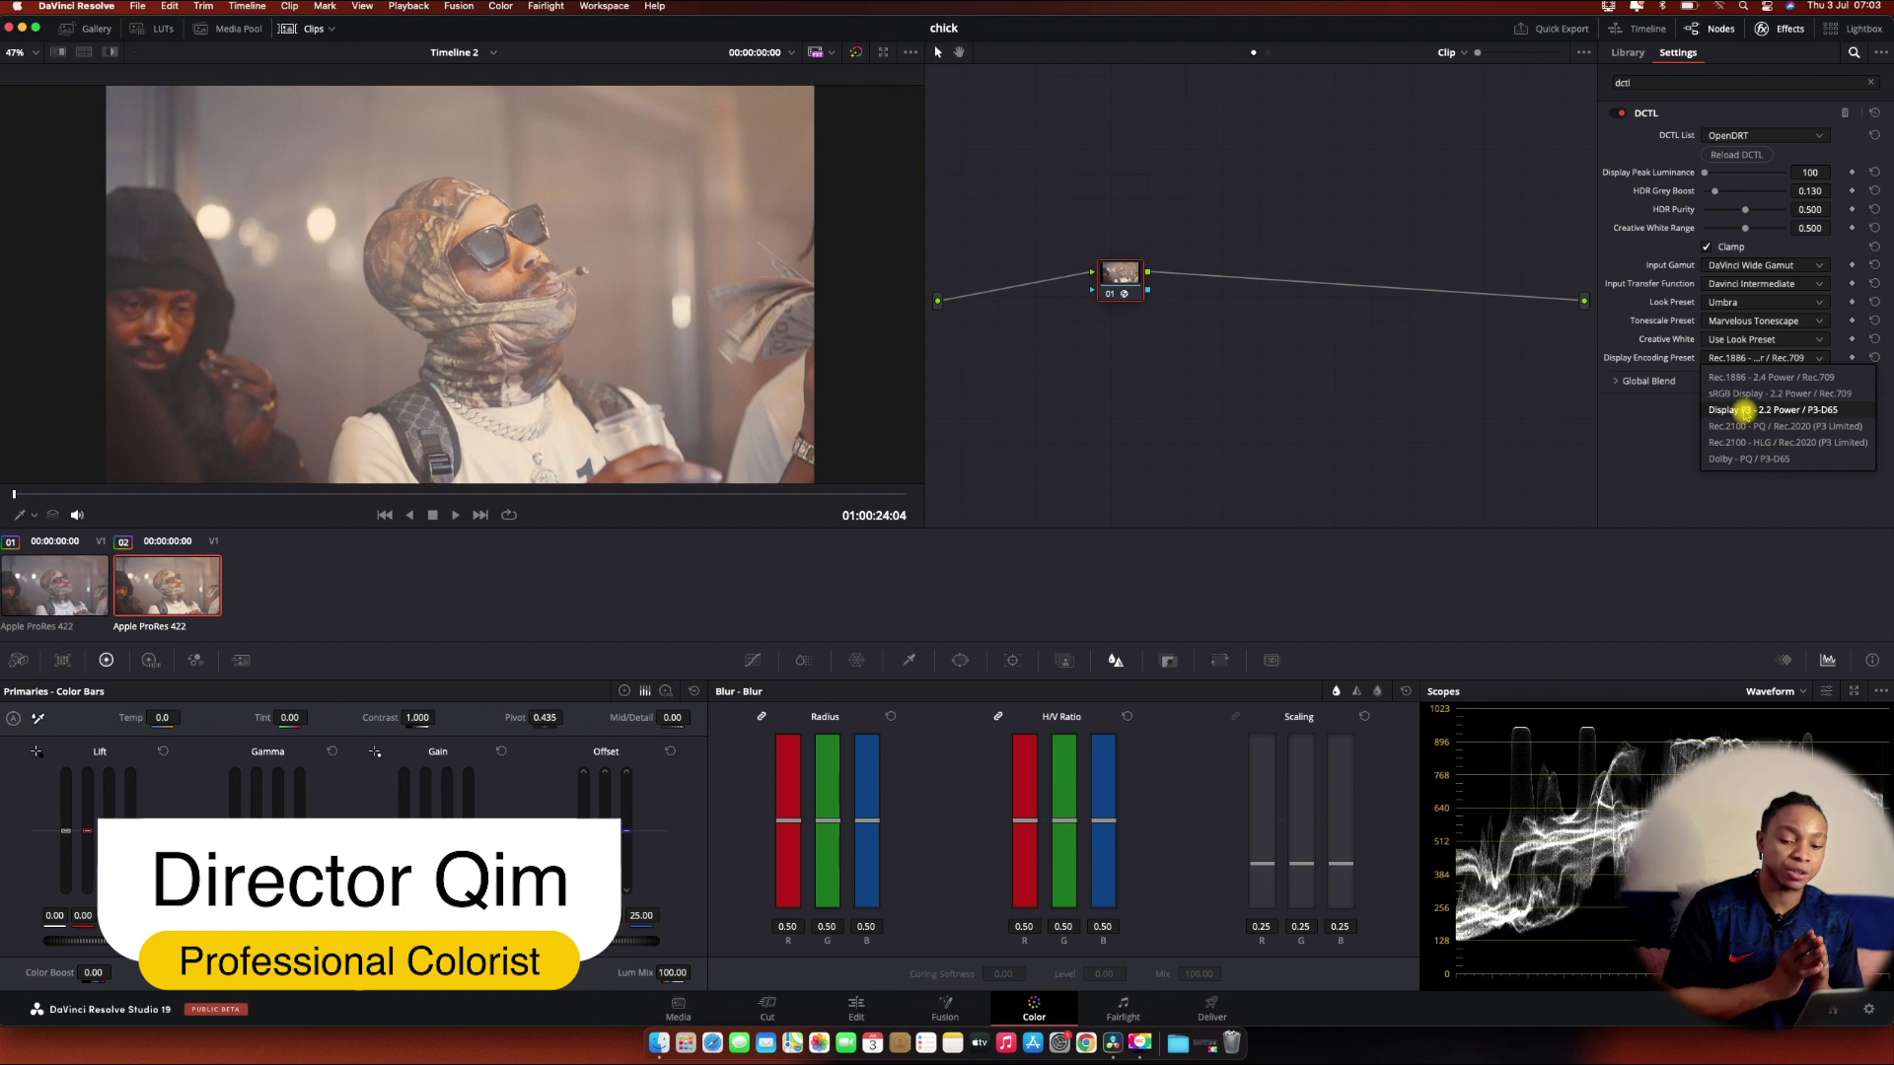
{"action": "left_click", "coordinate": [1734, 377]}
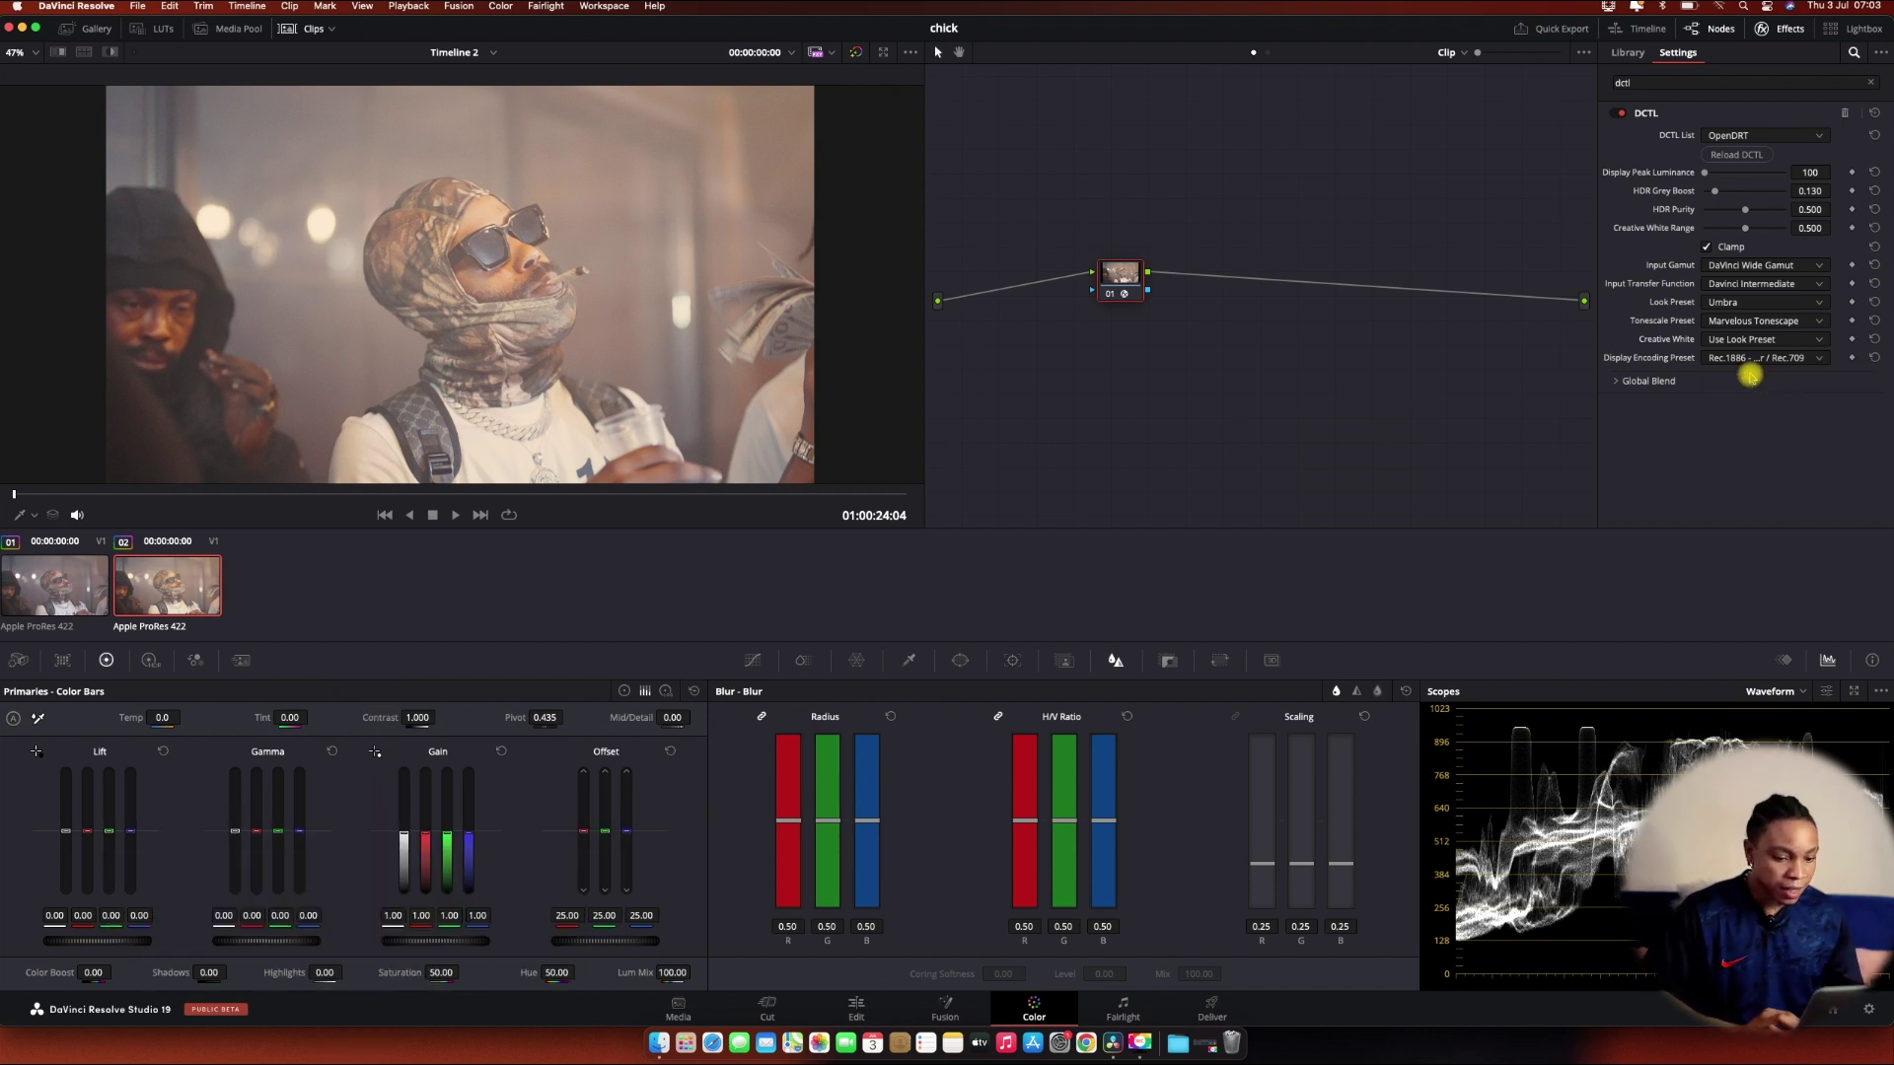
{"action": "left_click", "coordinate": [1719, 362]}
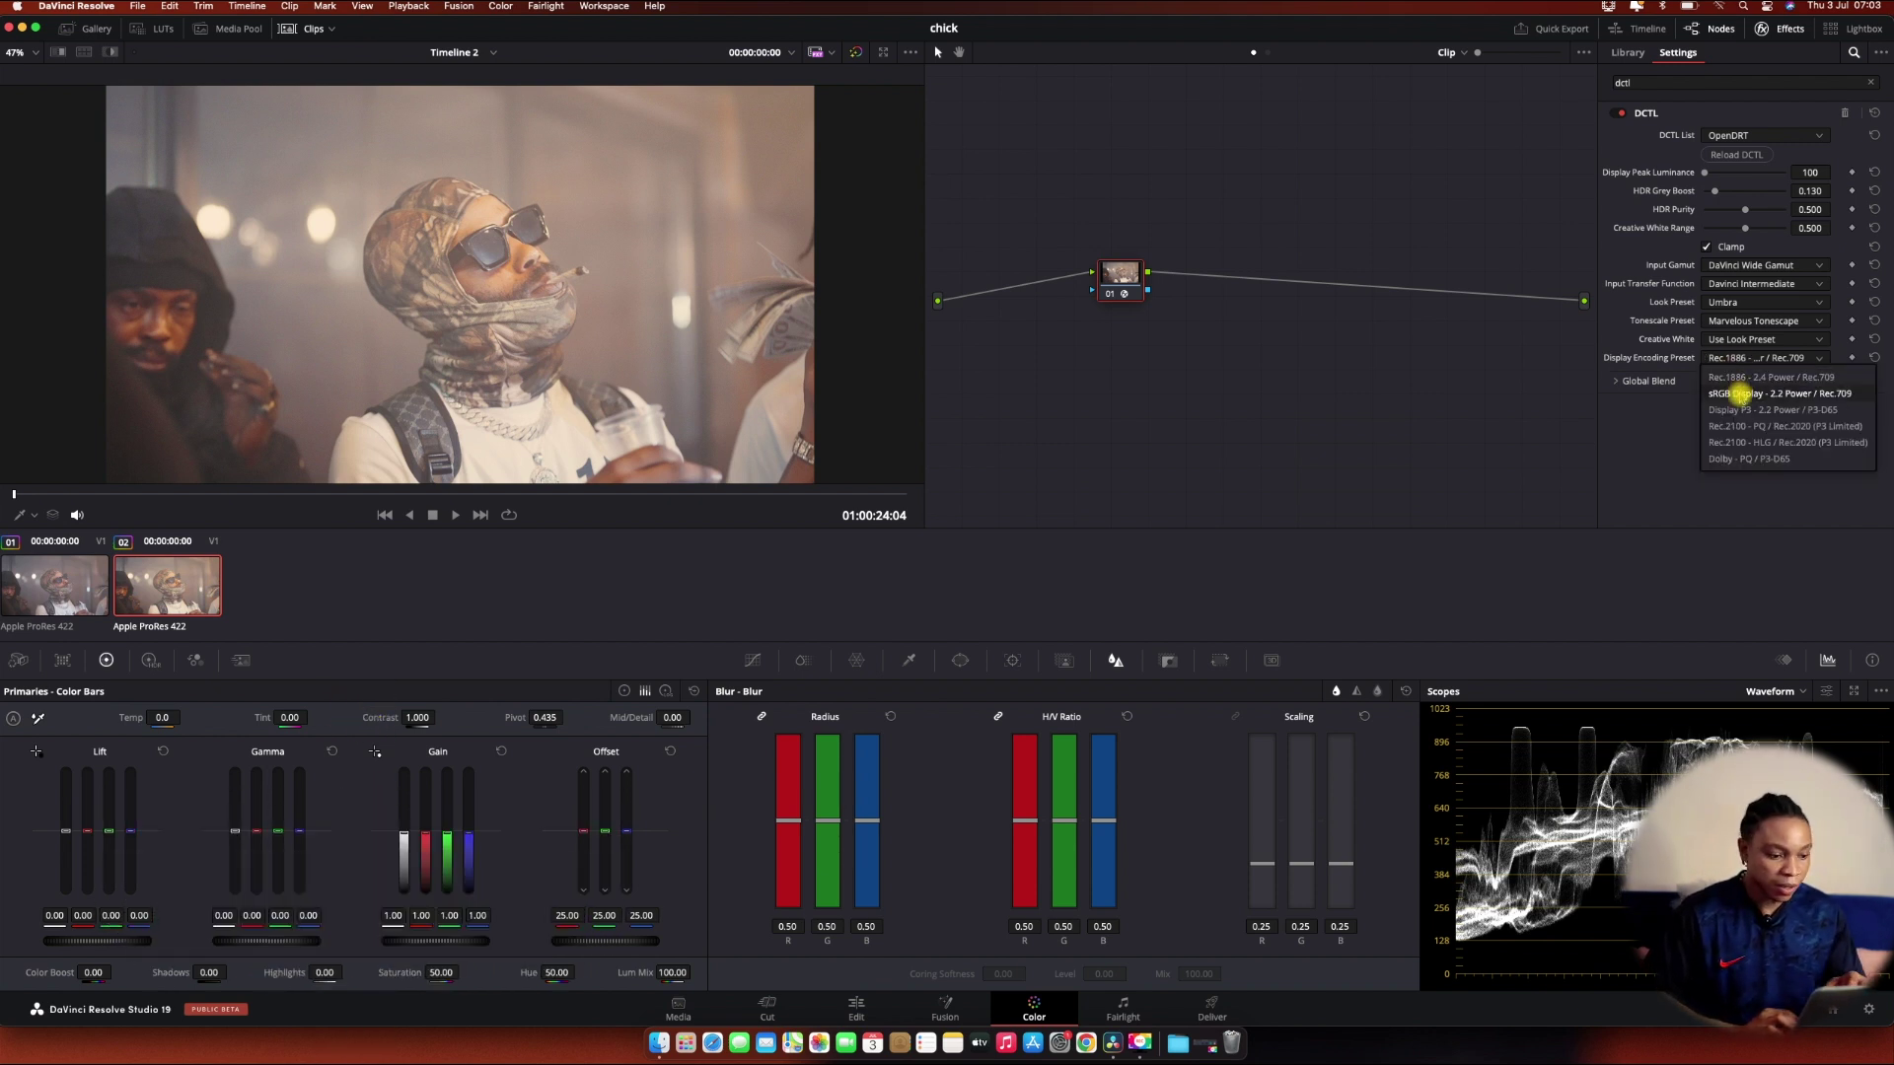
{"action": "left_click", "coordinate": [1740, 395]}
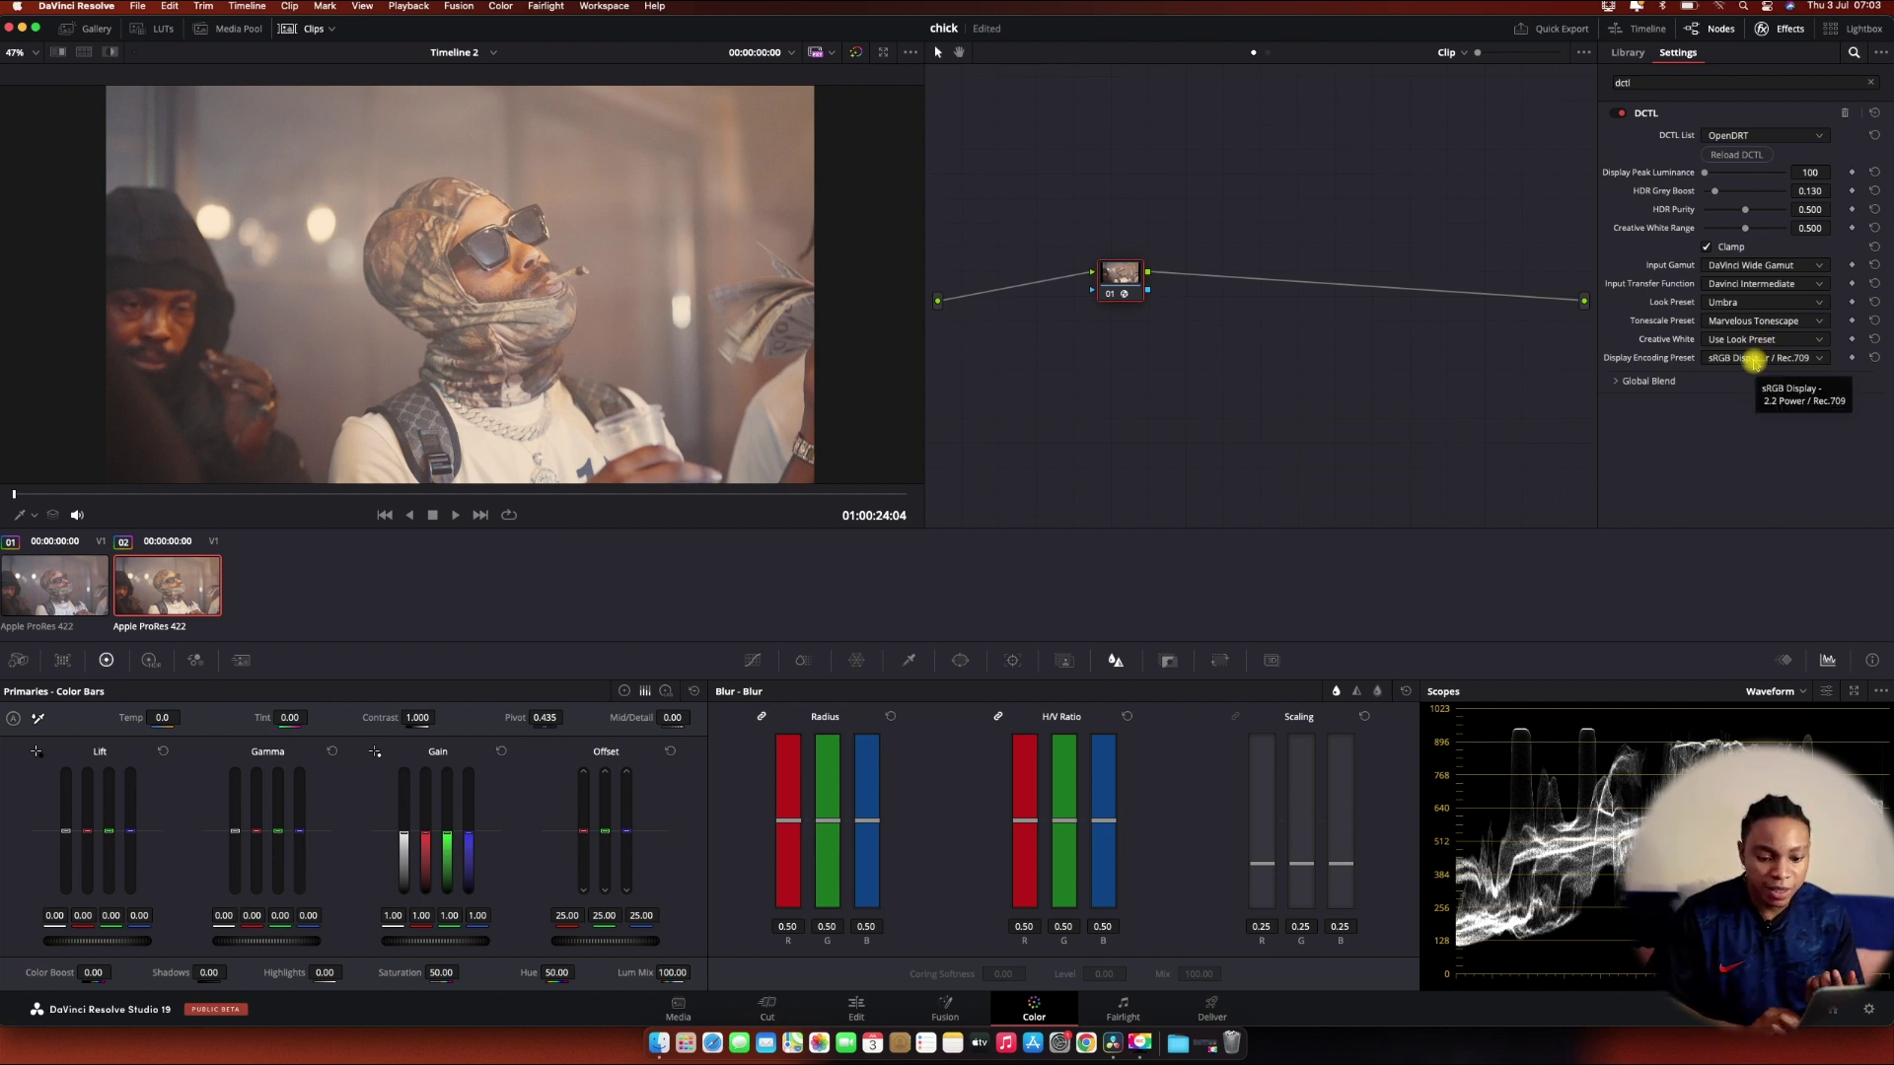
{"action": "left_click", "coordinate": [1754, 362]}
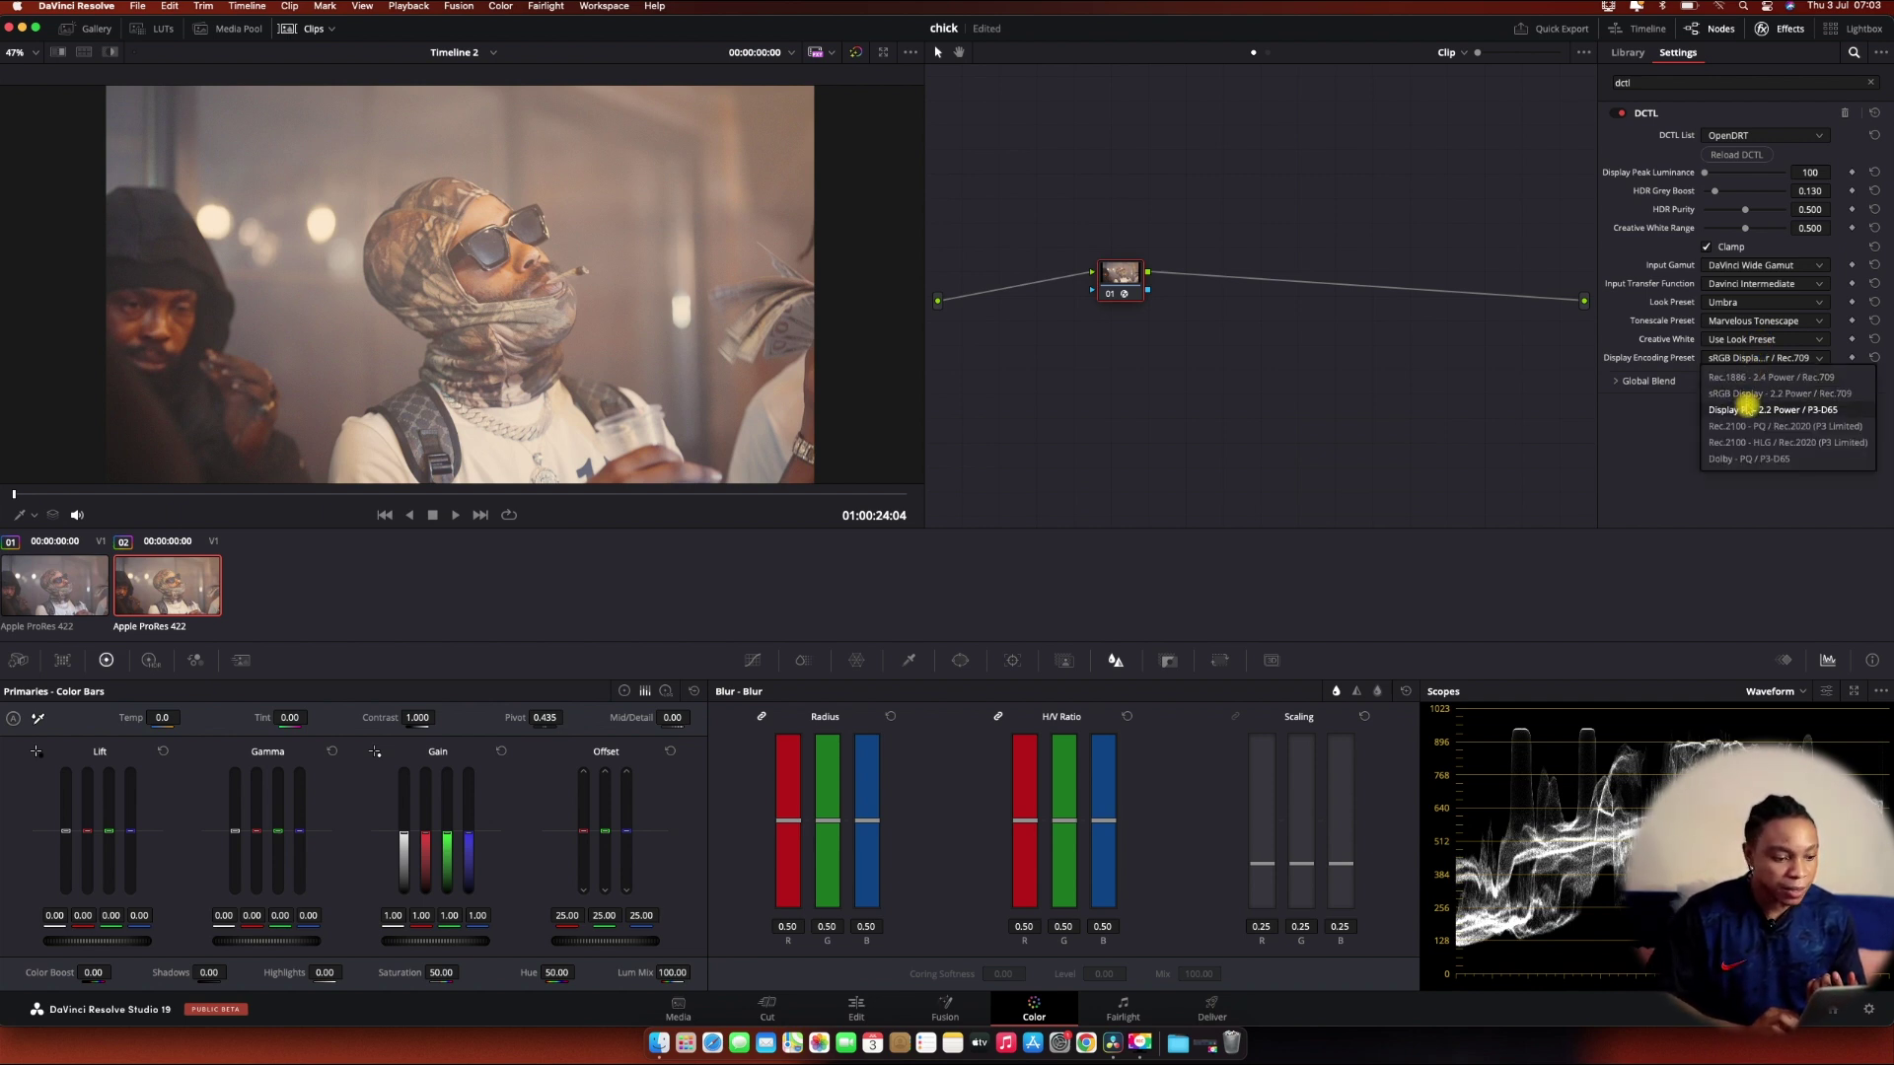
{"action": "left_click", "coordinate": [1747, 408]}
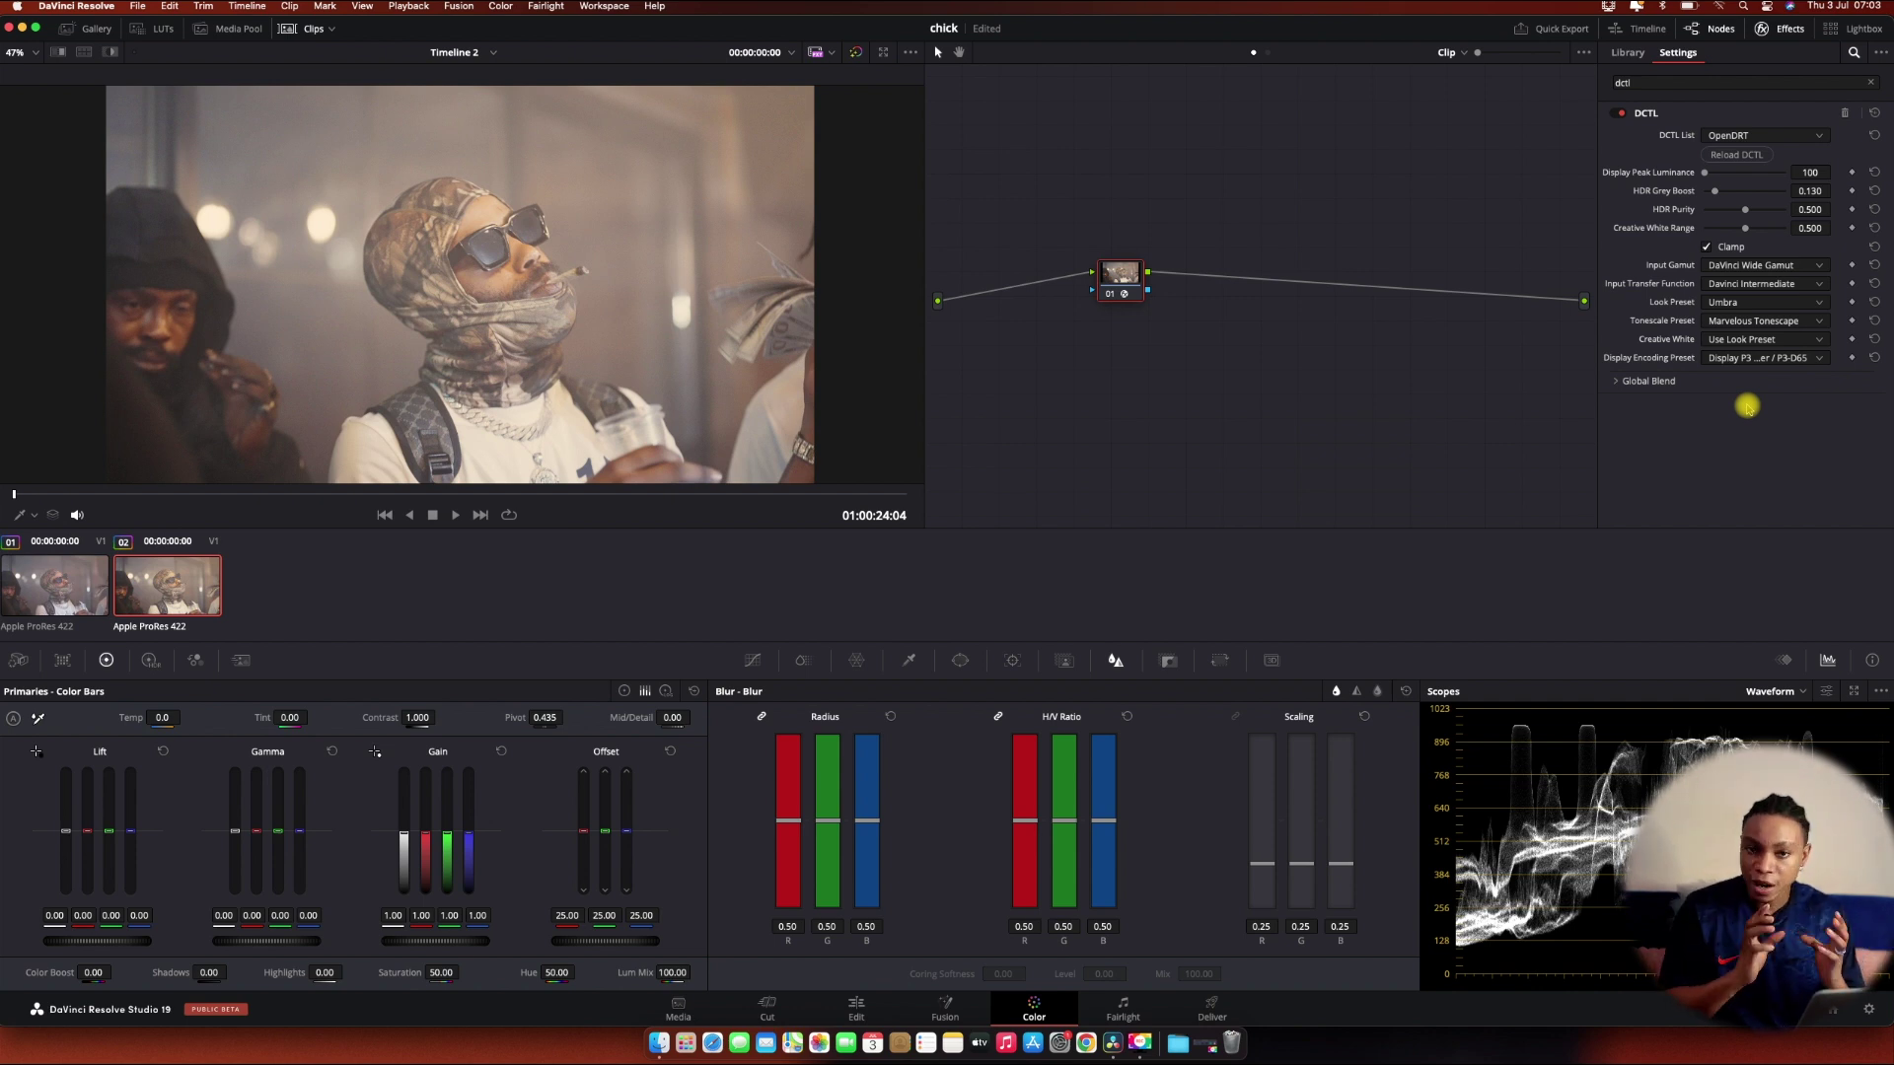
{"action": "left_click", "coordinate": [1753, 361]}
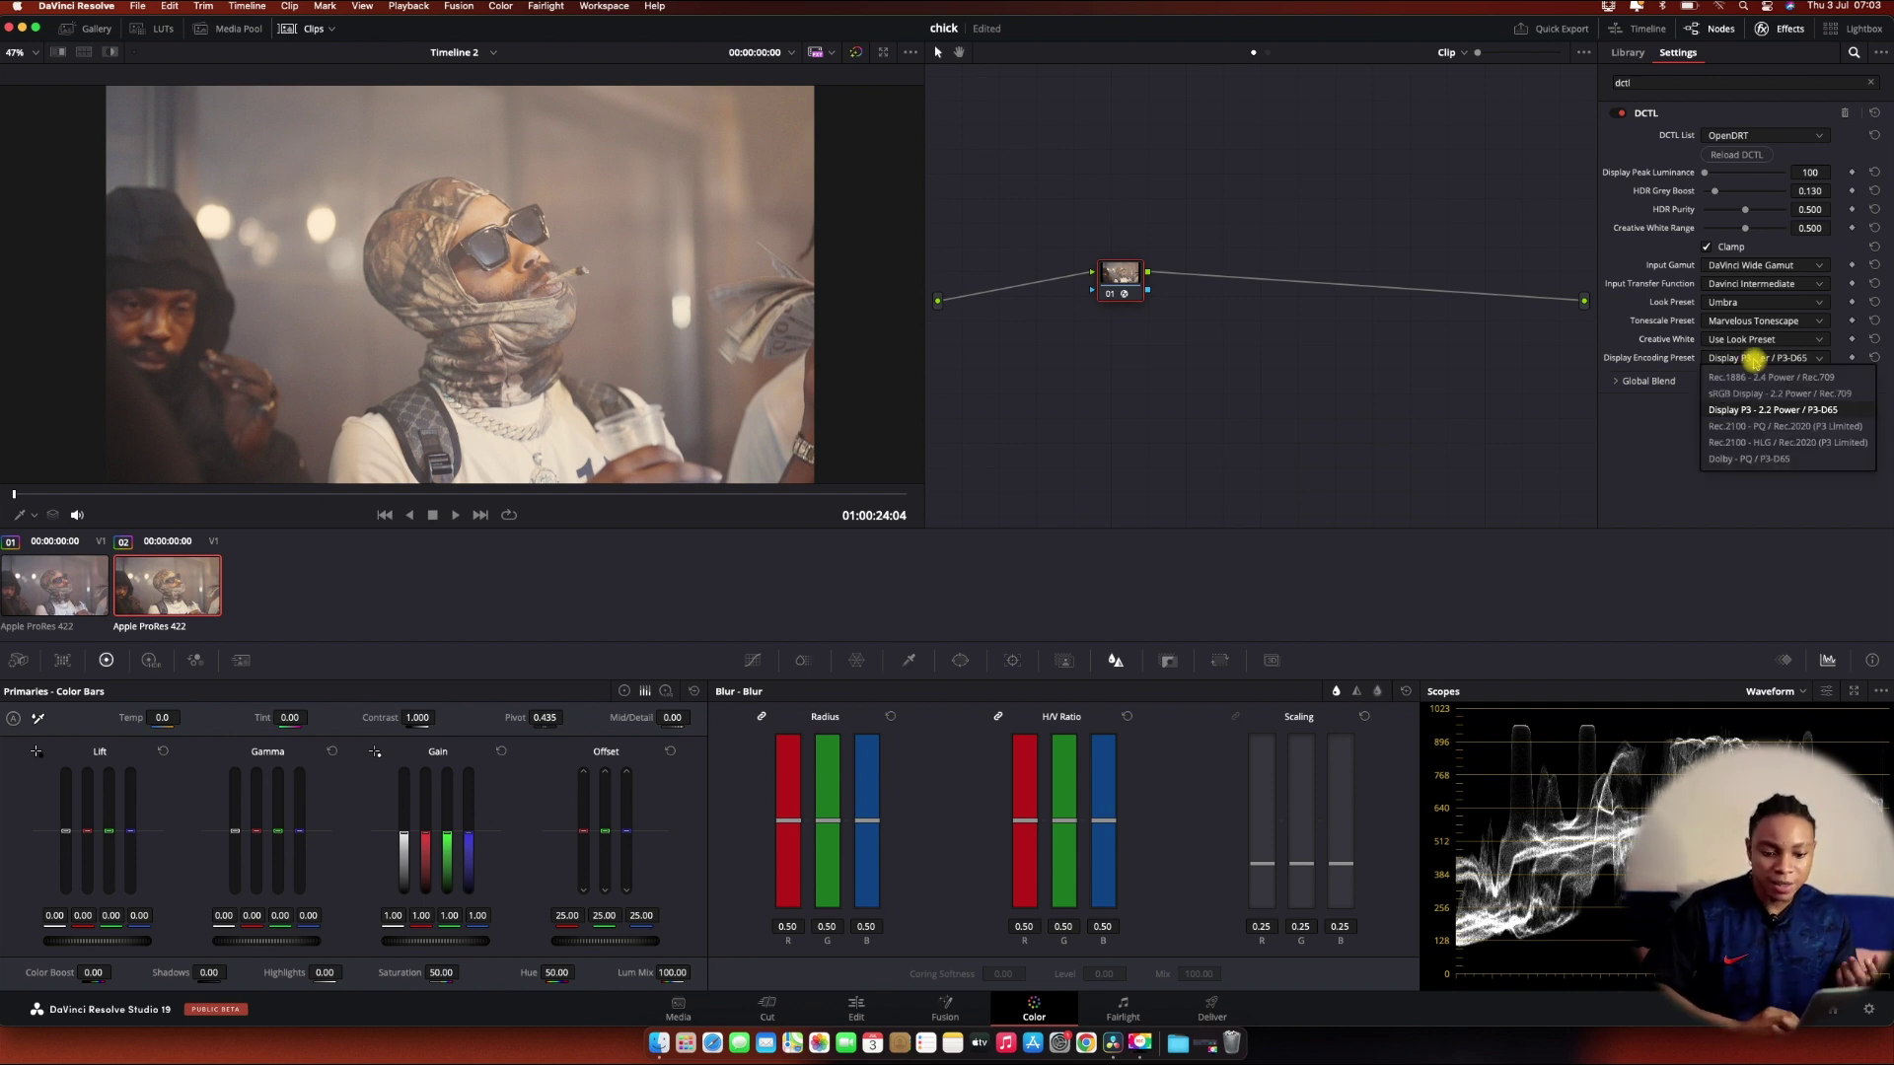
{"action": "left_click", "coordinate": [1742, 426]}
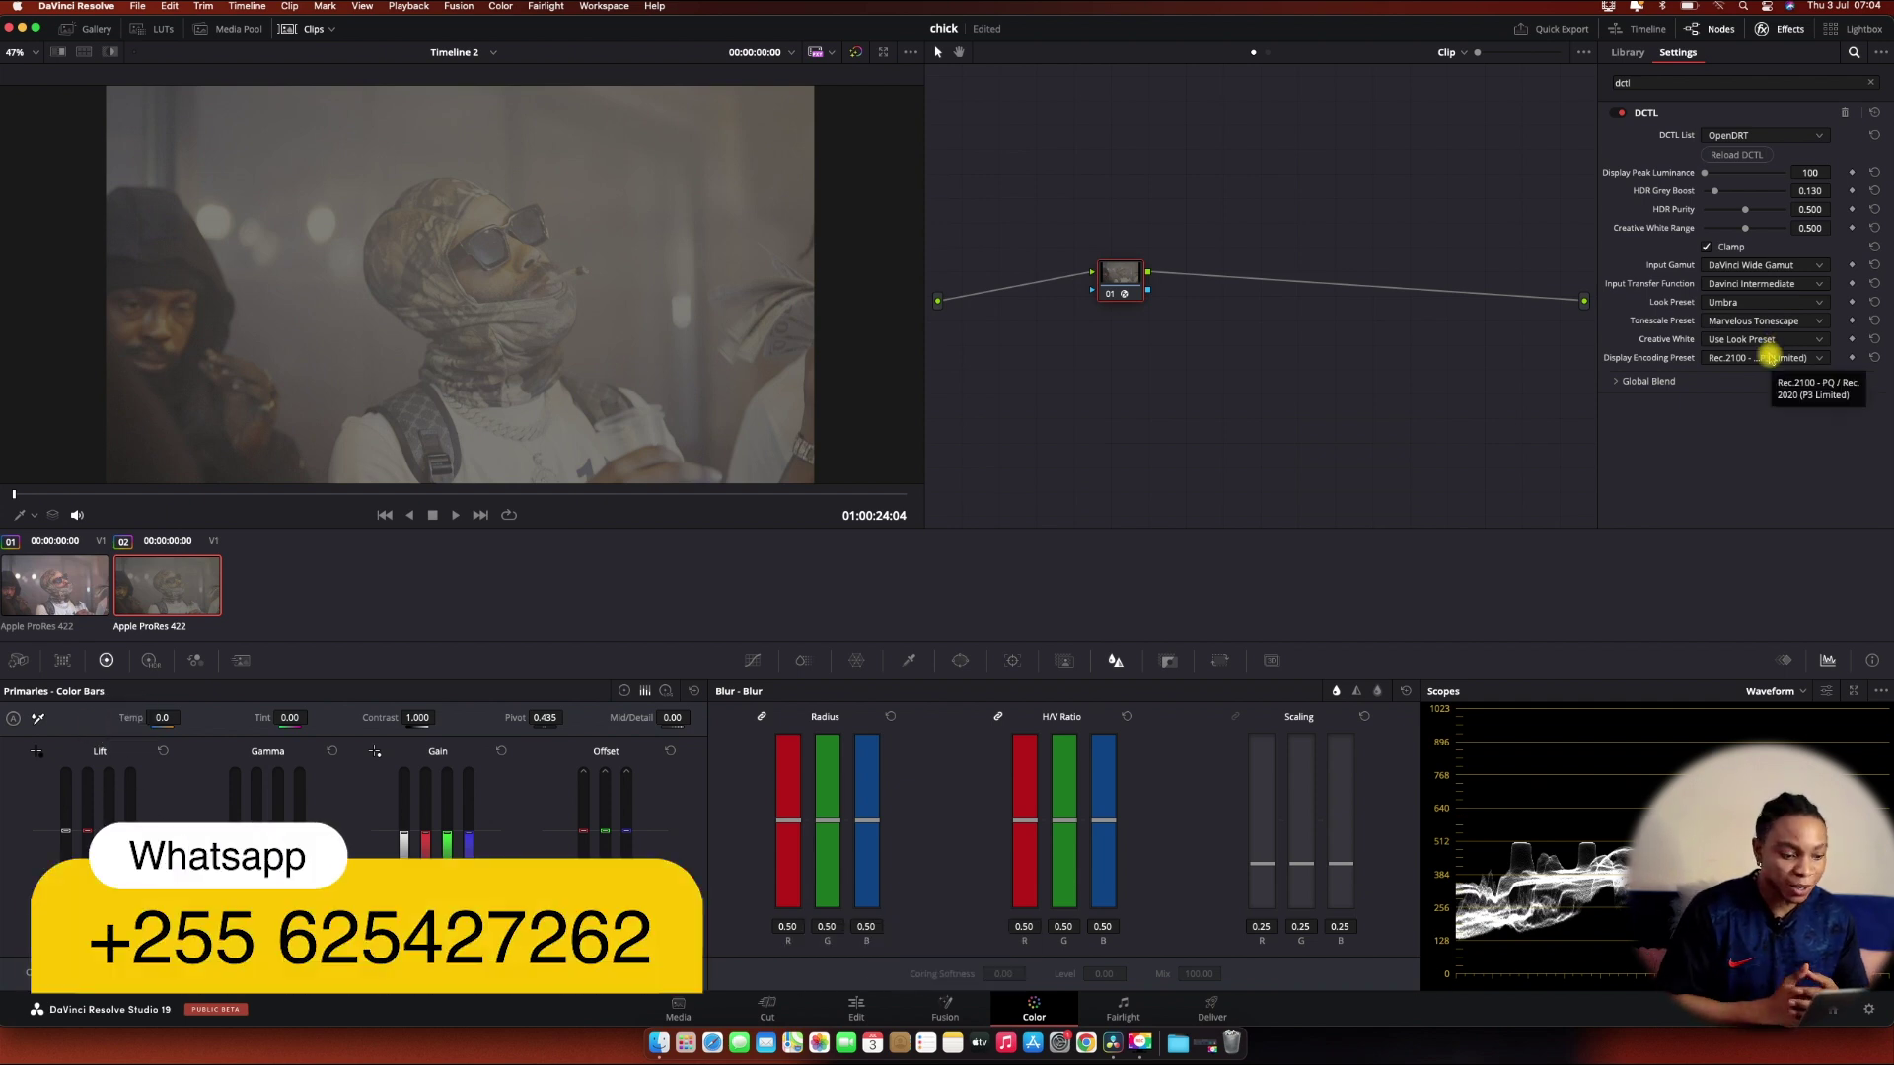
Step: Check the project's color management settings, and try the Rec.2100 HLG and Dolby PQ display encoding presets in OpenDRT
{"action": "left_click", "coordinate": [1865, 1012]}
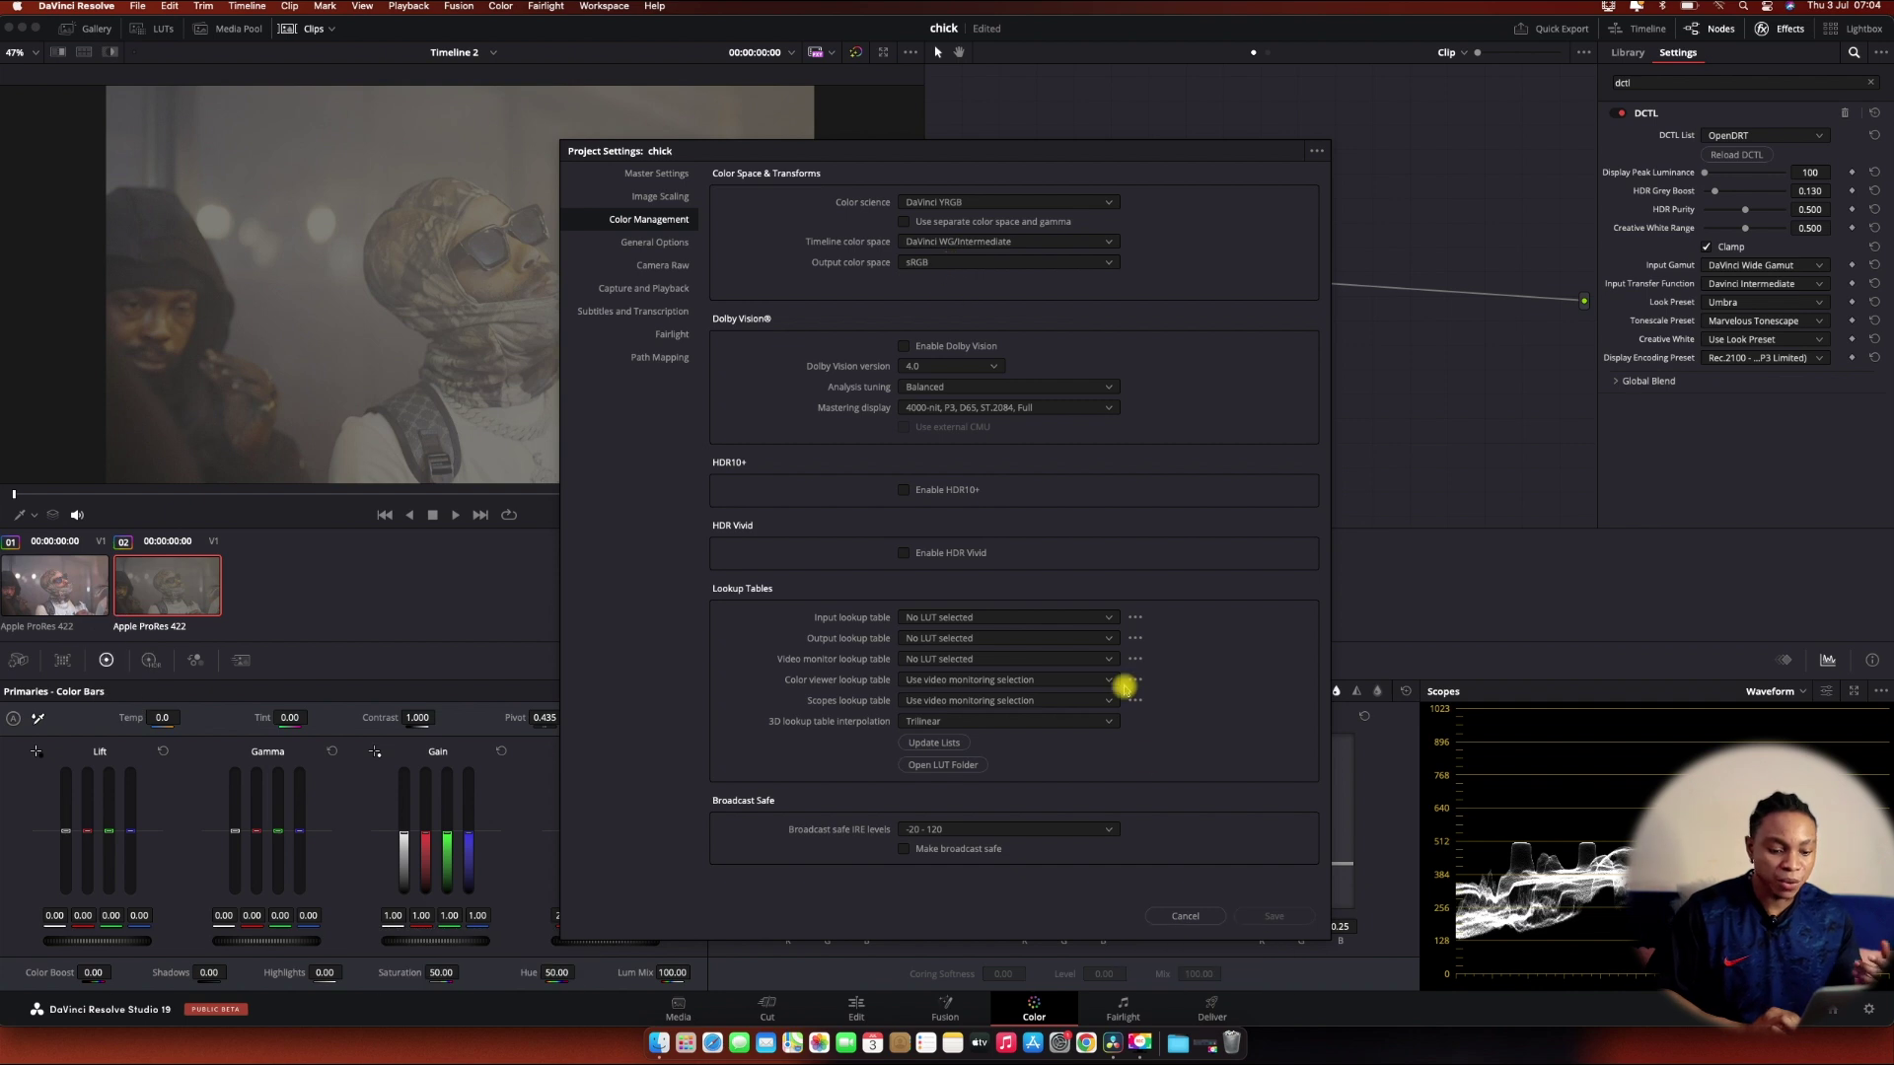
{"action": "left_click", "coordinate": [1186, 917]}
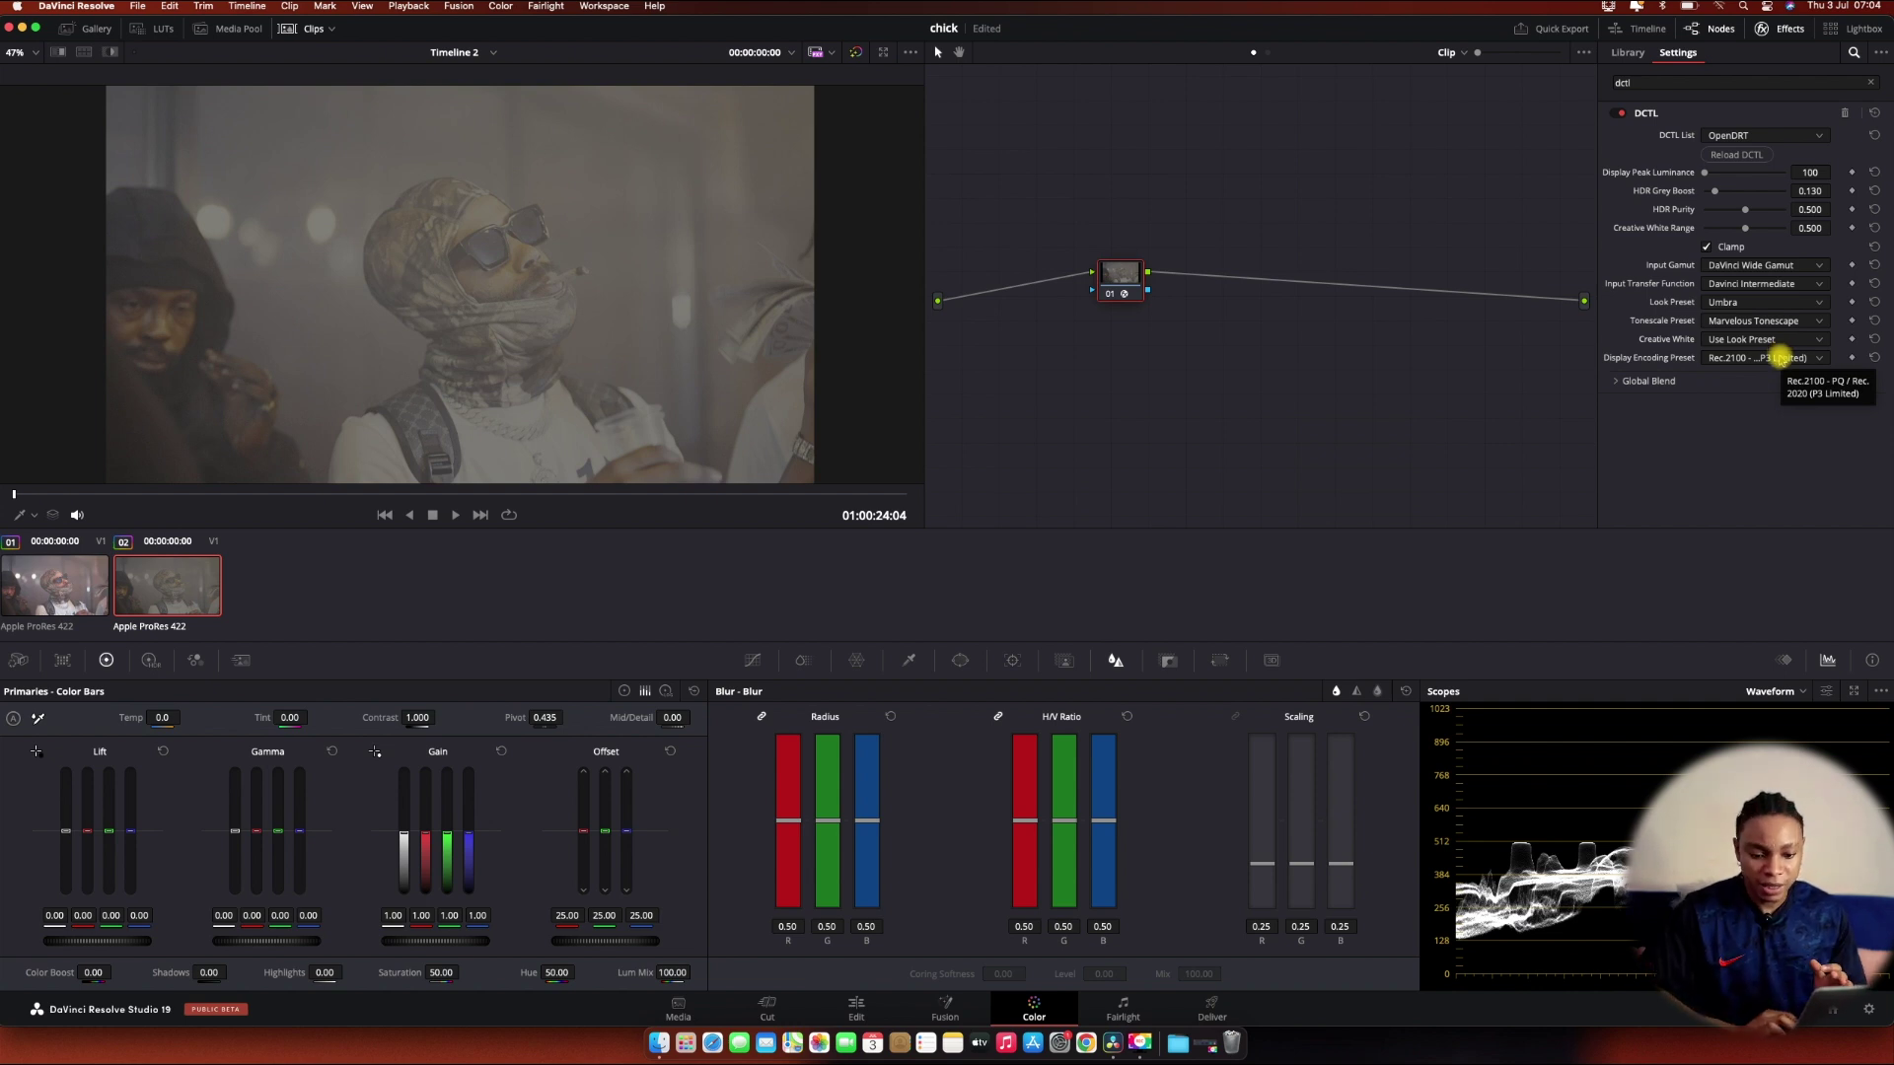
{"action": "left_click", "coordinate": [1774, 357]}
{"action": "left_click", "coordinate": [1761, 443]}
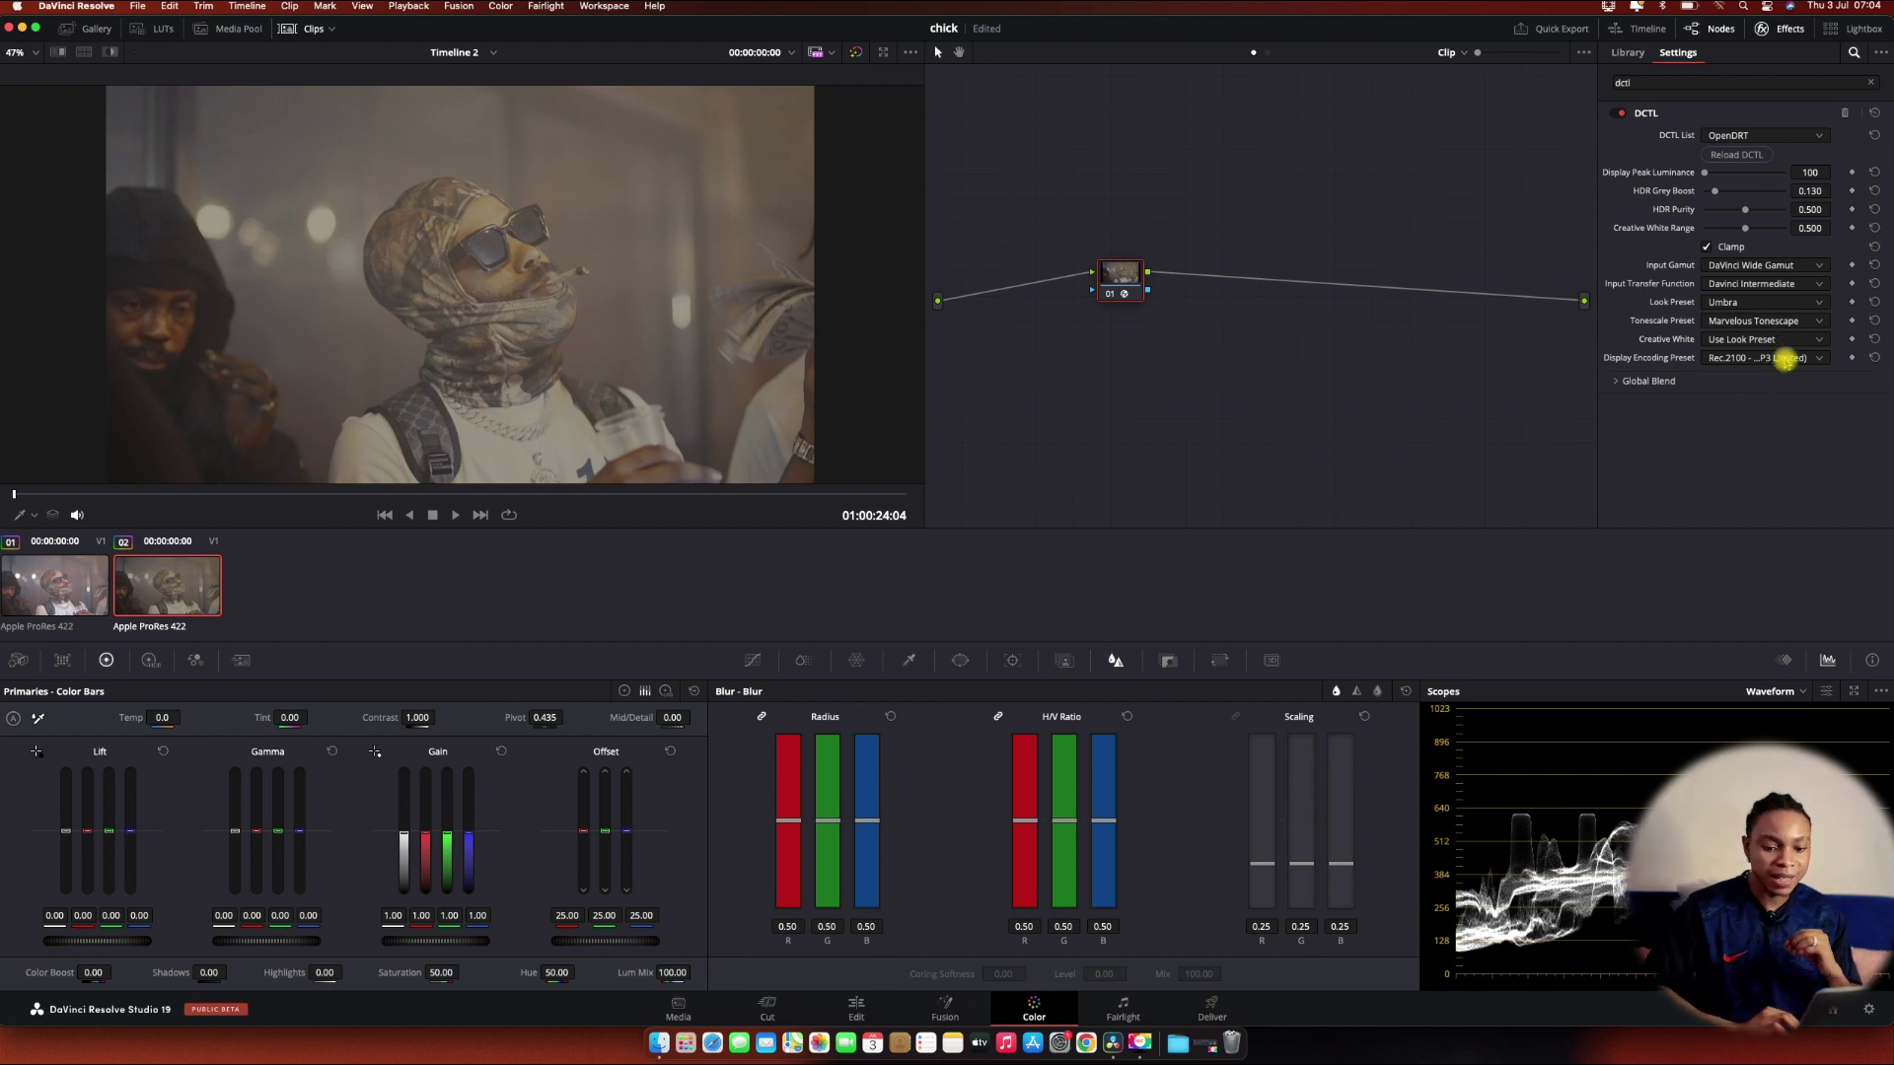
{"action": "left_click", "coordinate": [1781, 357]}
{"action": "left_click", "coordinate": [1769, 460]}
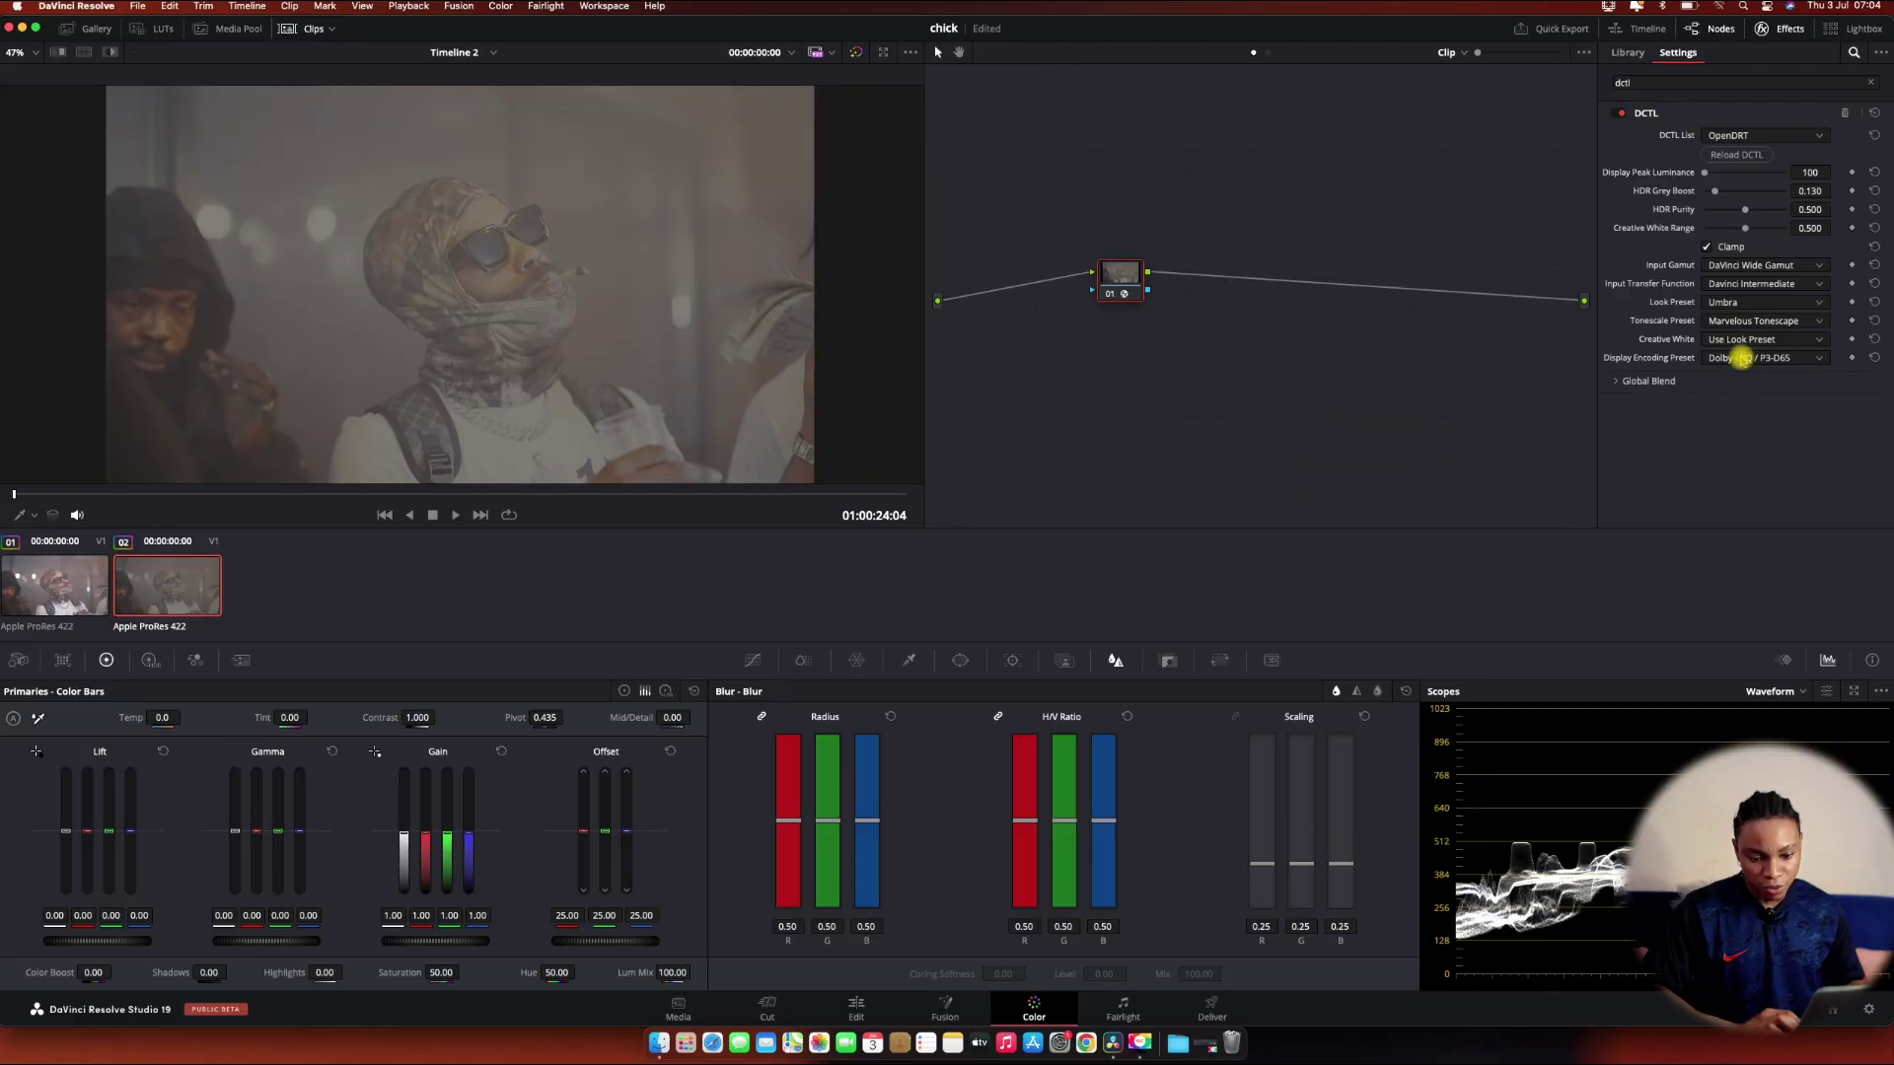
Step: Set OpenDRT's display encoding preset to Display P3 - 2.2 Power / P3-D65 and view the second clip full screen
{"action": "left_click", "coordinate": [1741, 358]}
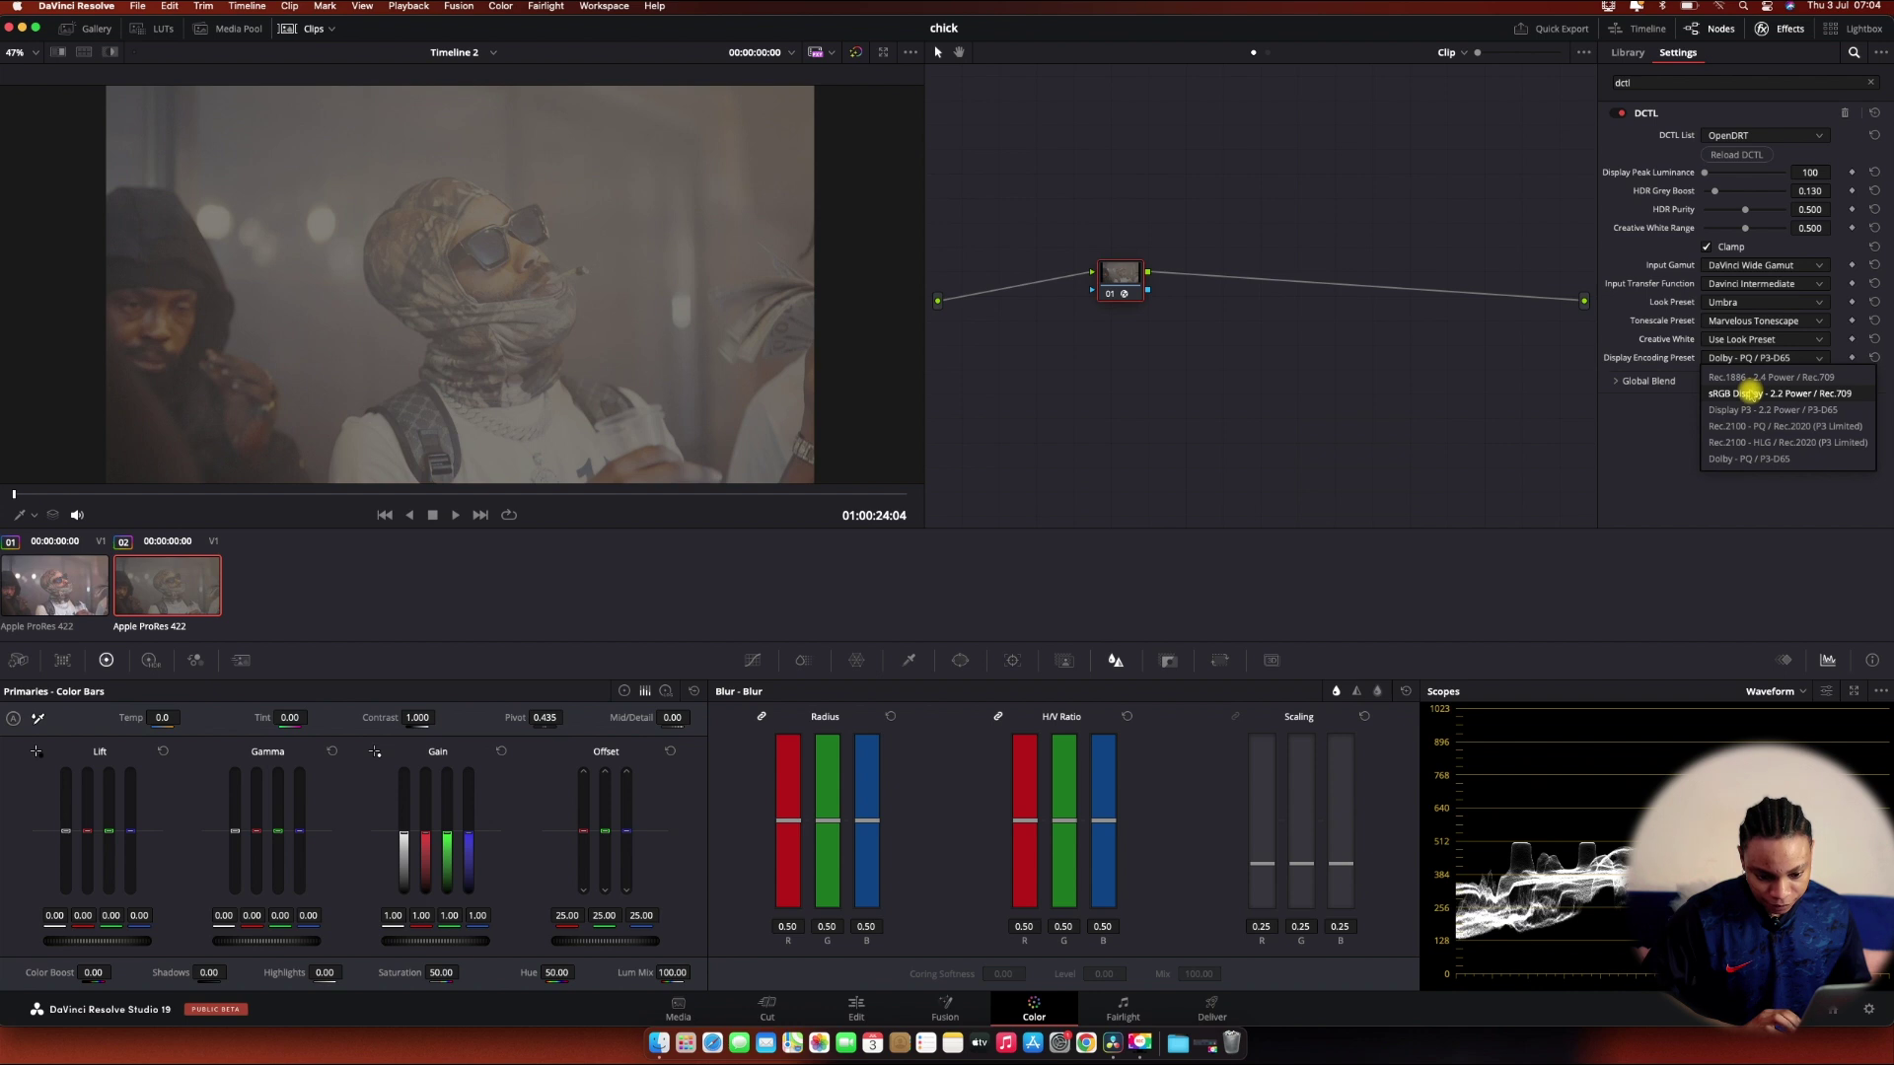
{"action": "left_click", "coordinate": [1754, 411]}
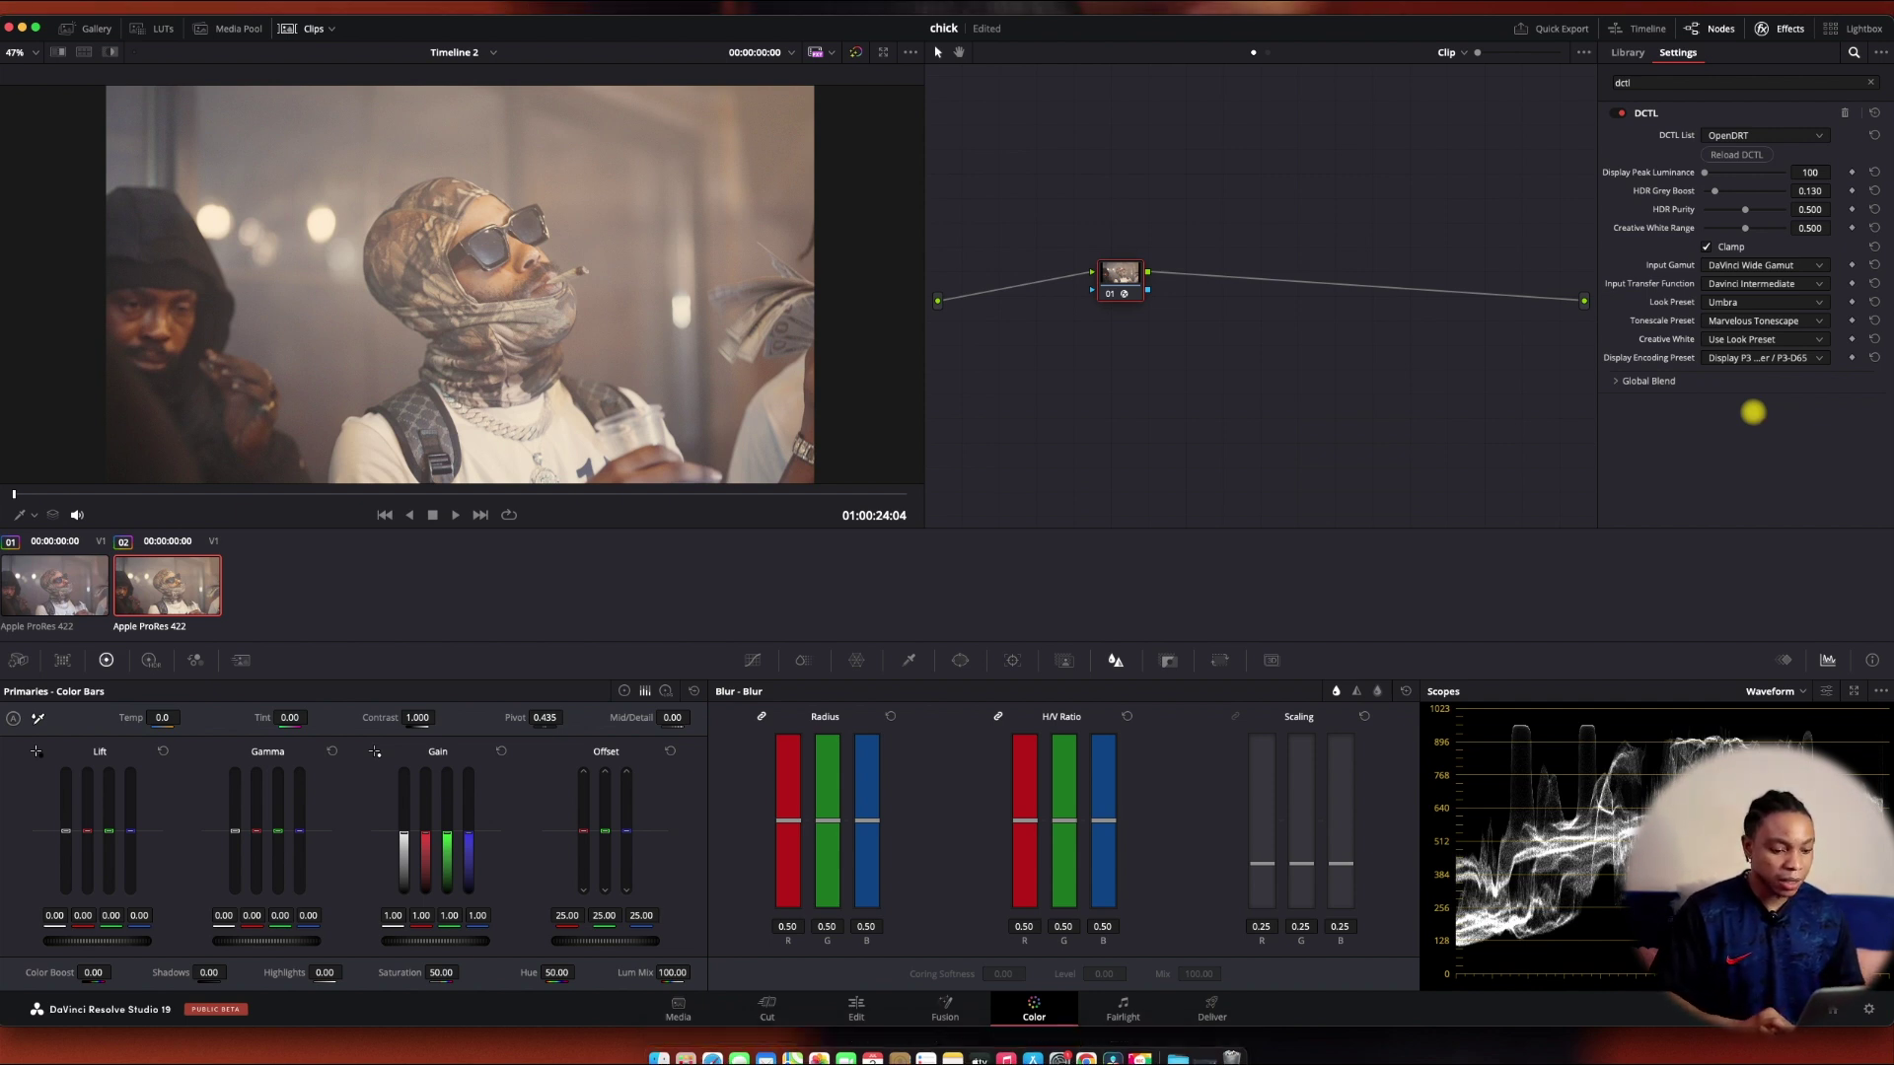
{"action": "key", "text": "super+f"}
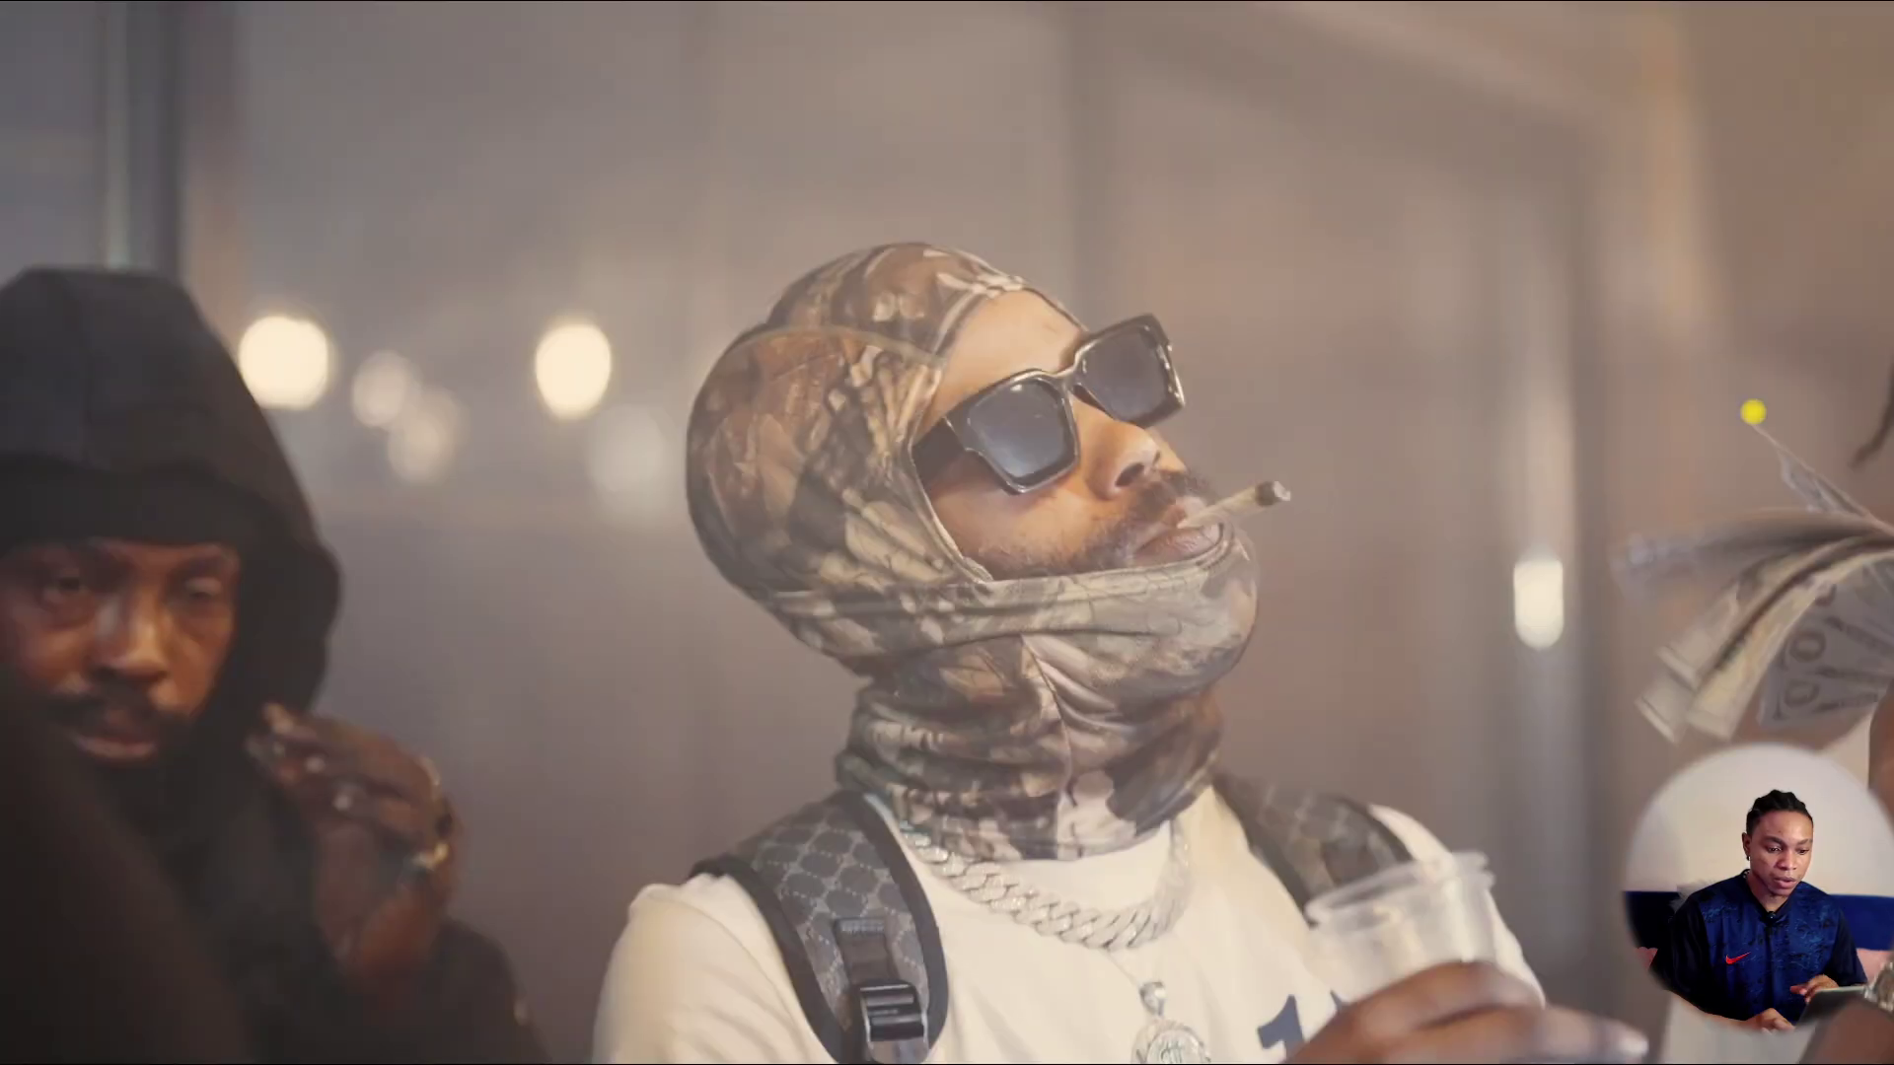
{"action": "key", "text": "super+f"}
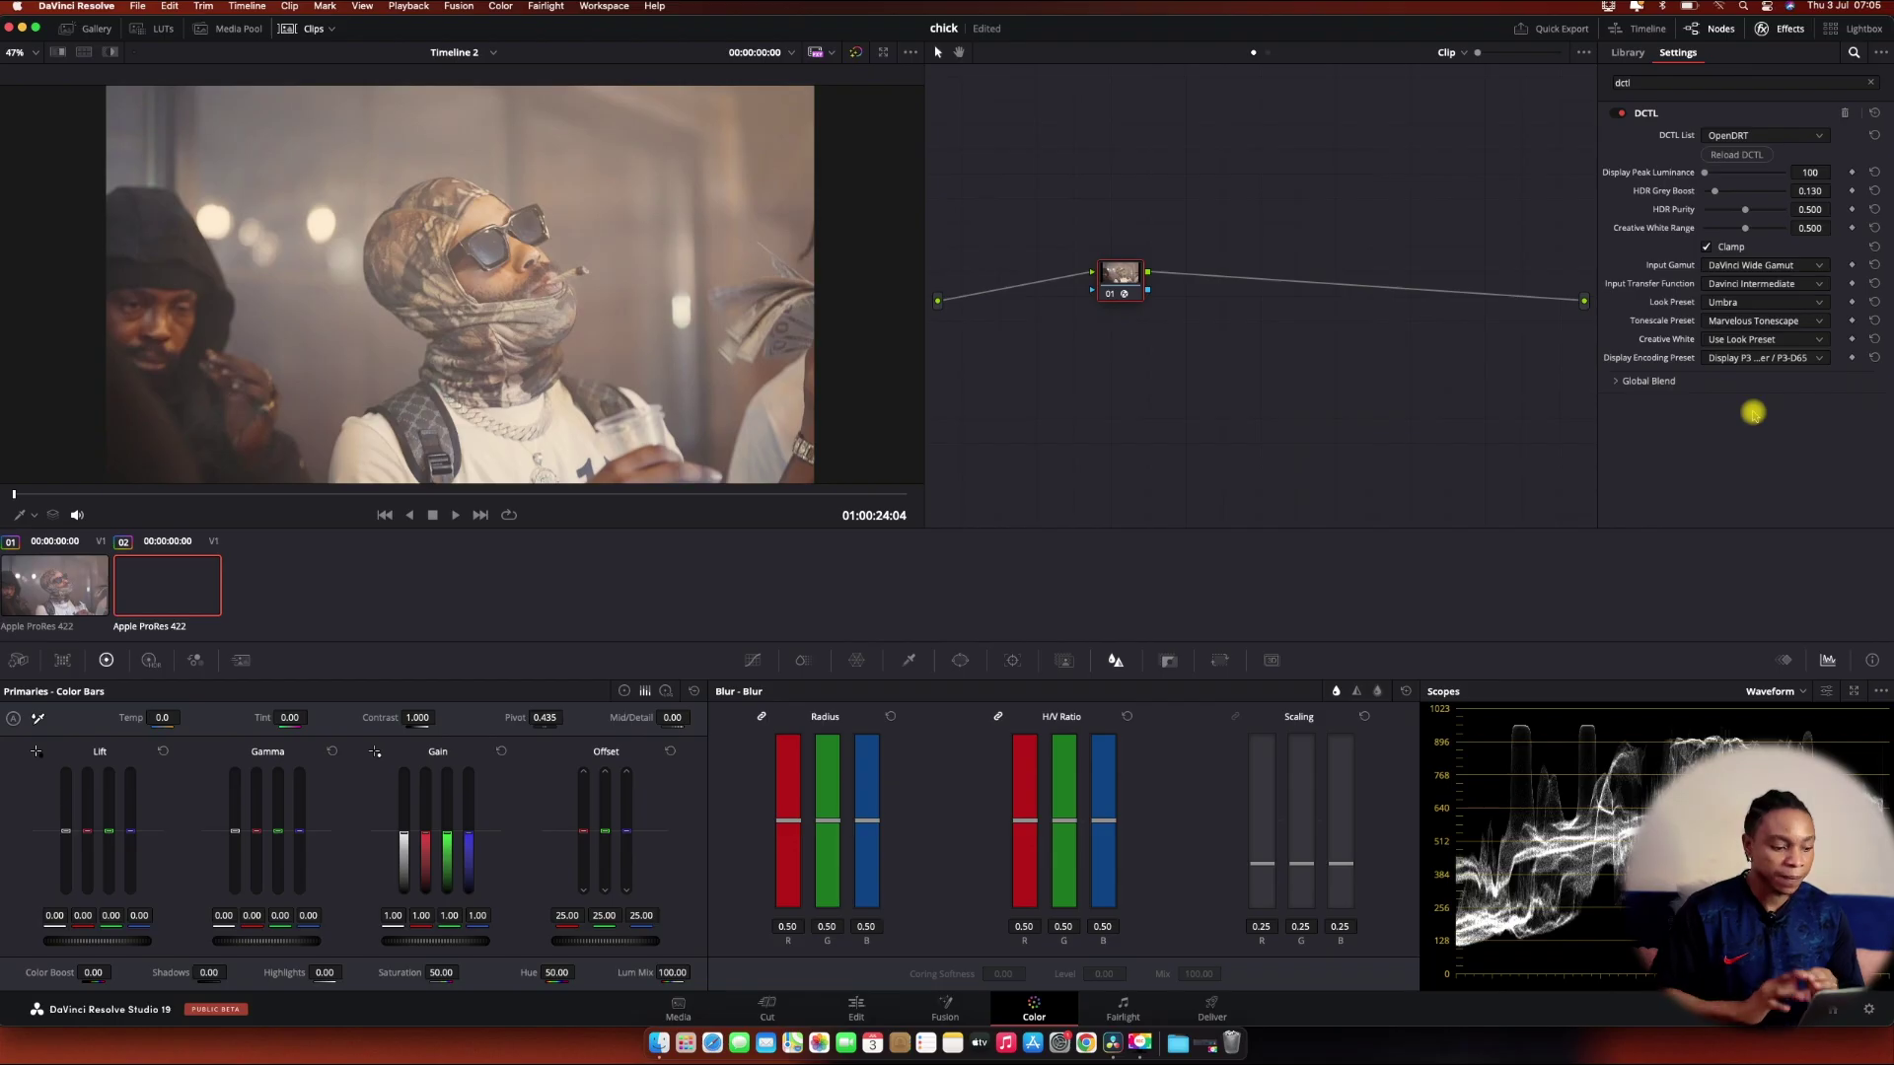
Step: Compare the Color Space Transform clip and the OpenDRT clip side by side in a full-screen split view
{"action": "left_click", "coordinate": [35, 593]}
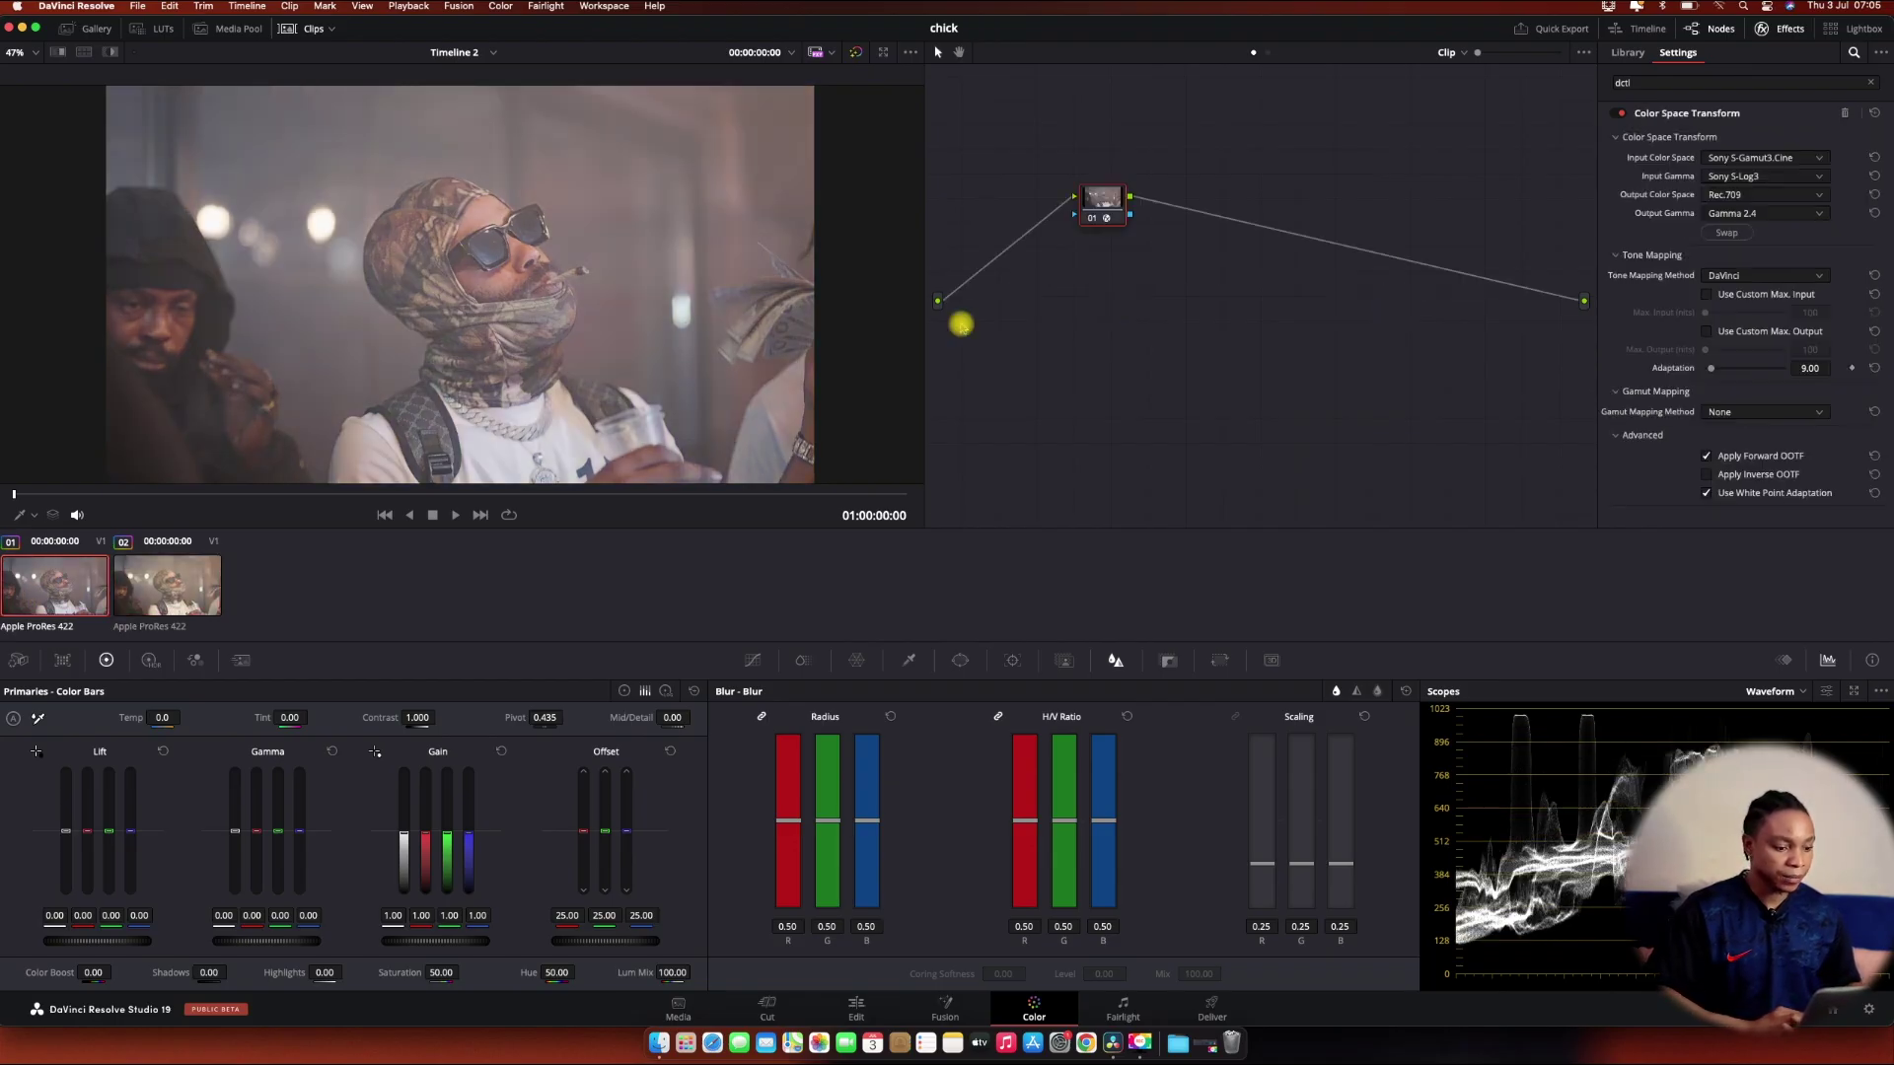
{"action": "left_click", "coordinate": [167, 585], "text": "super"}
{"action": "key", "text": "super+alt+w"}
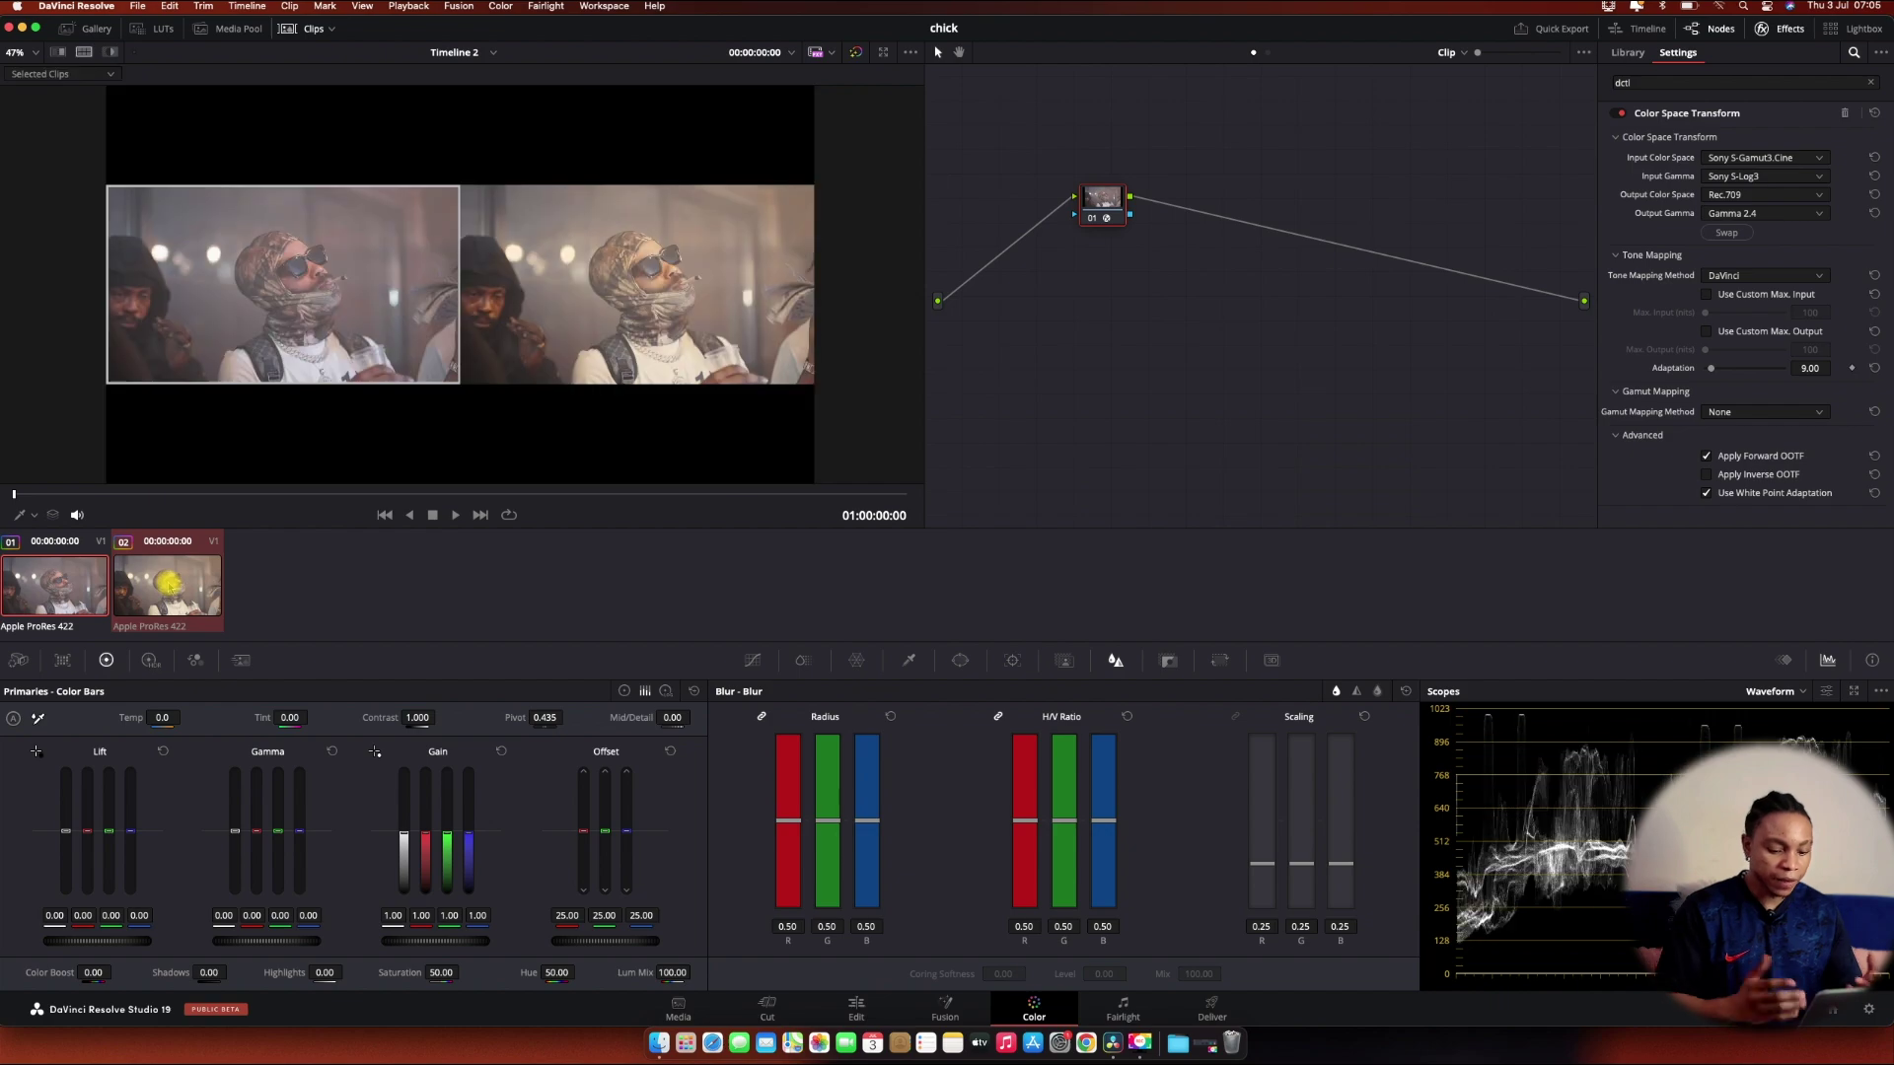
{"action": "key", "text": "super+f"}
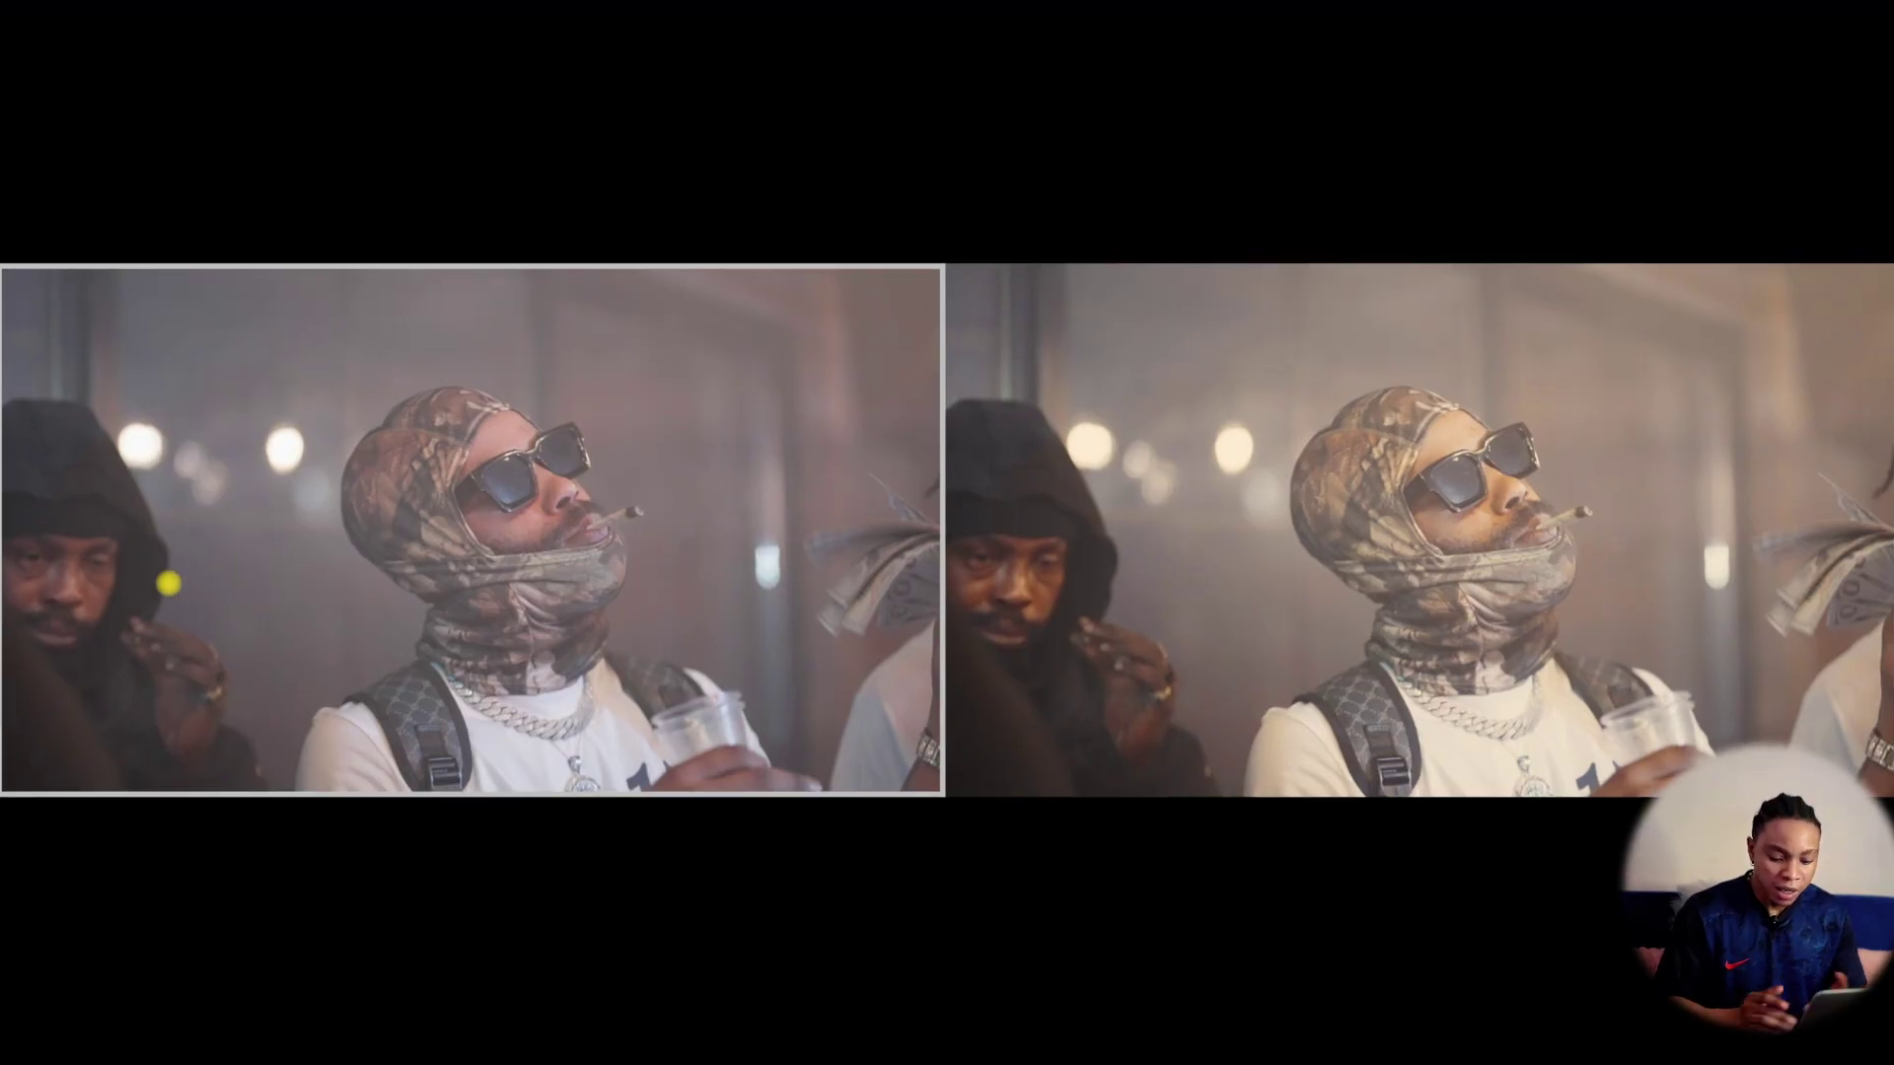
{"action": "key", "text": "super+f"}
{"action": "key", "text": "super+alt+w"}
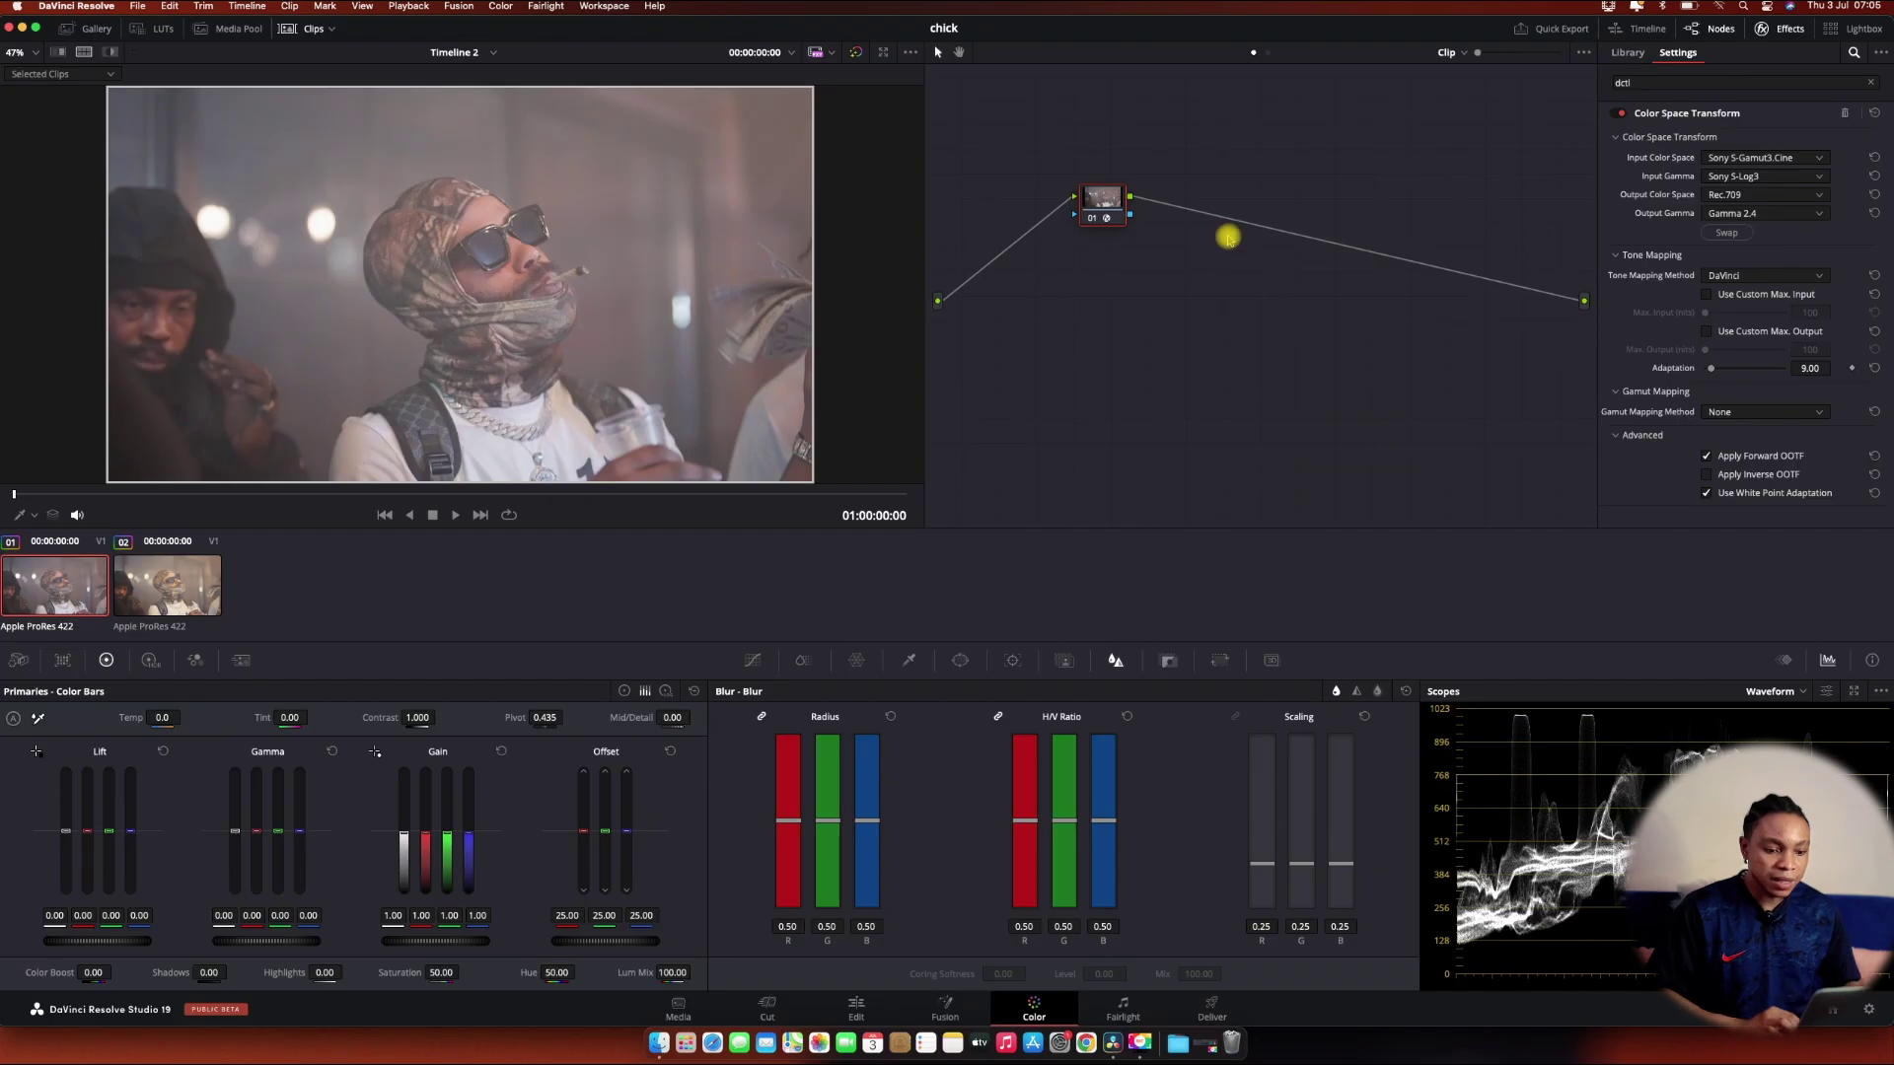
Step: Shift the first clip's node toward the output, and add a node before OpenDRT on the second clip with its offset lowered to 11.80
{"action": "left_click_drag", "start_coordinate": [1102, 197], "coordinate": [1347, 296]}
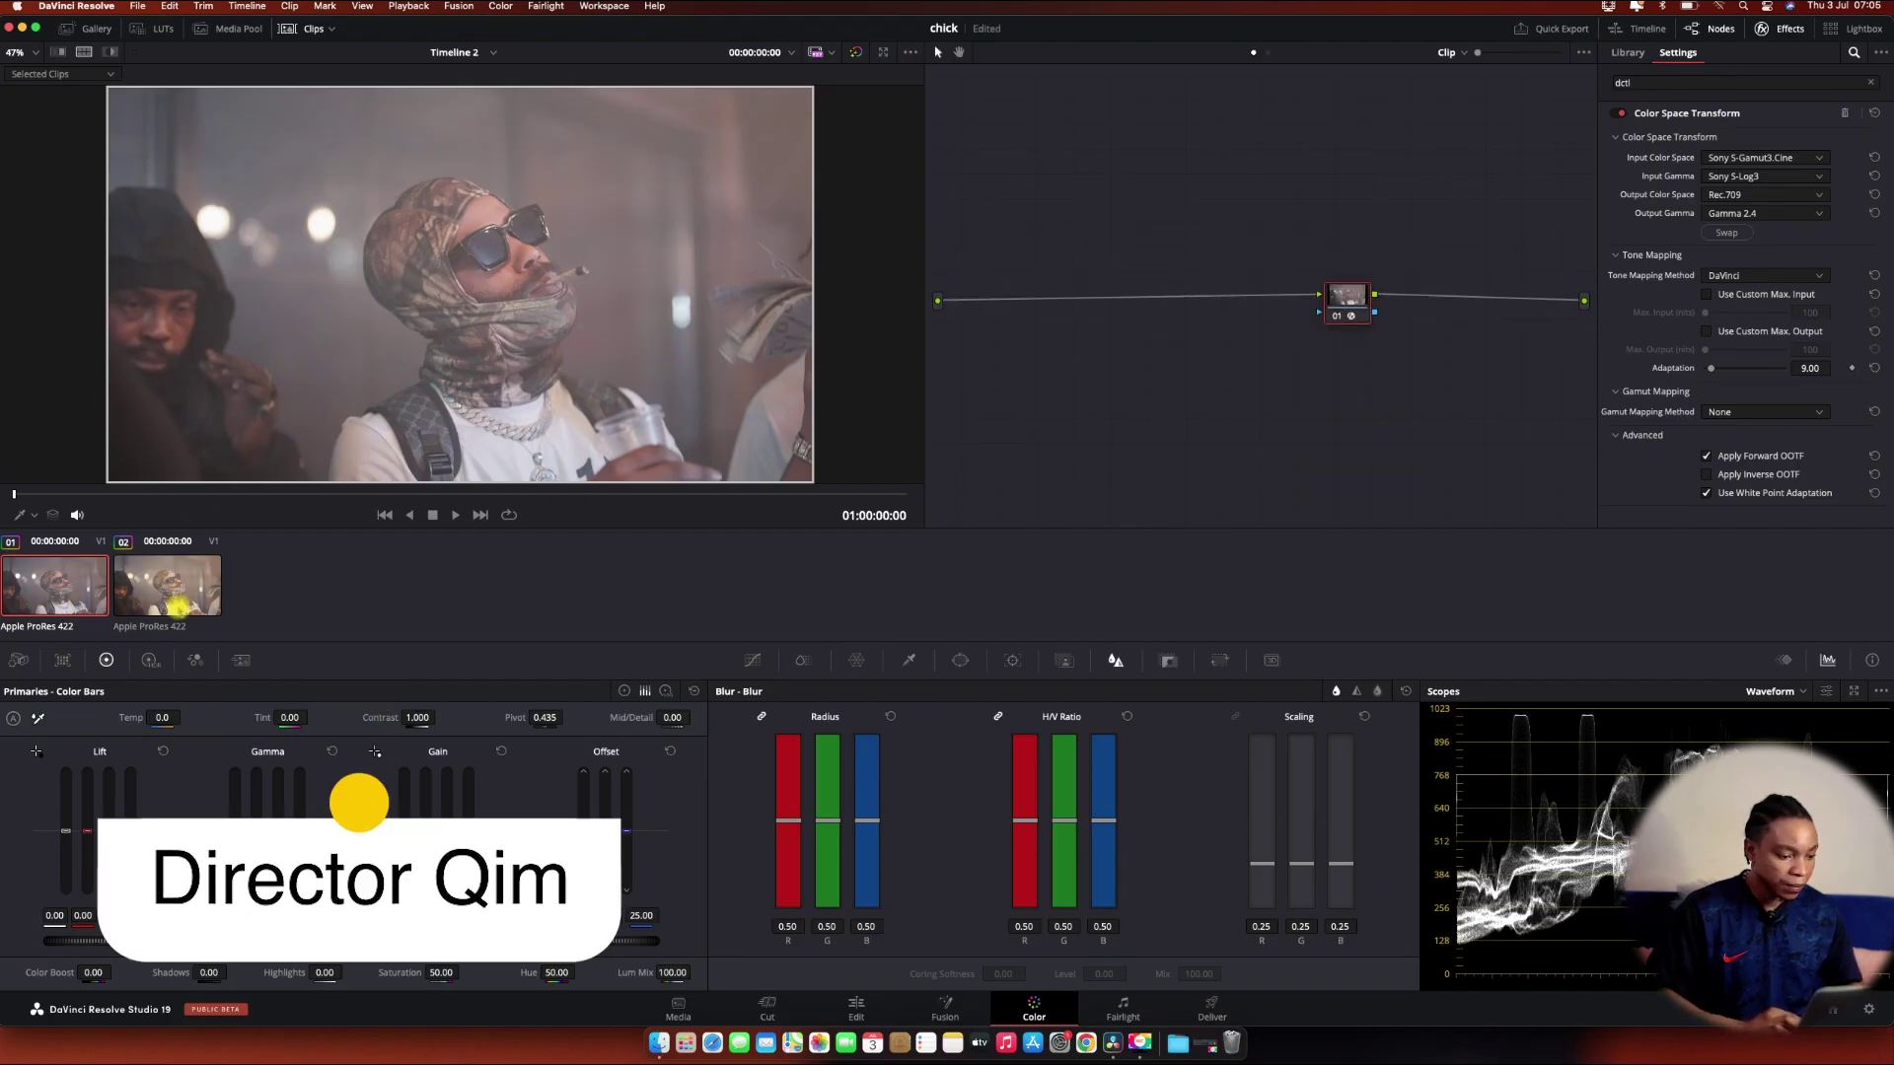
{"action": "left_click", "coordinate": [167, 586]}
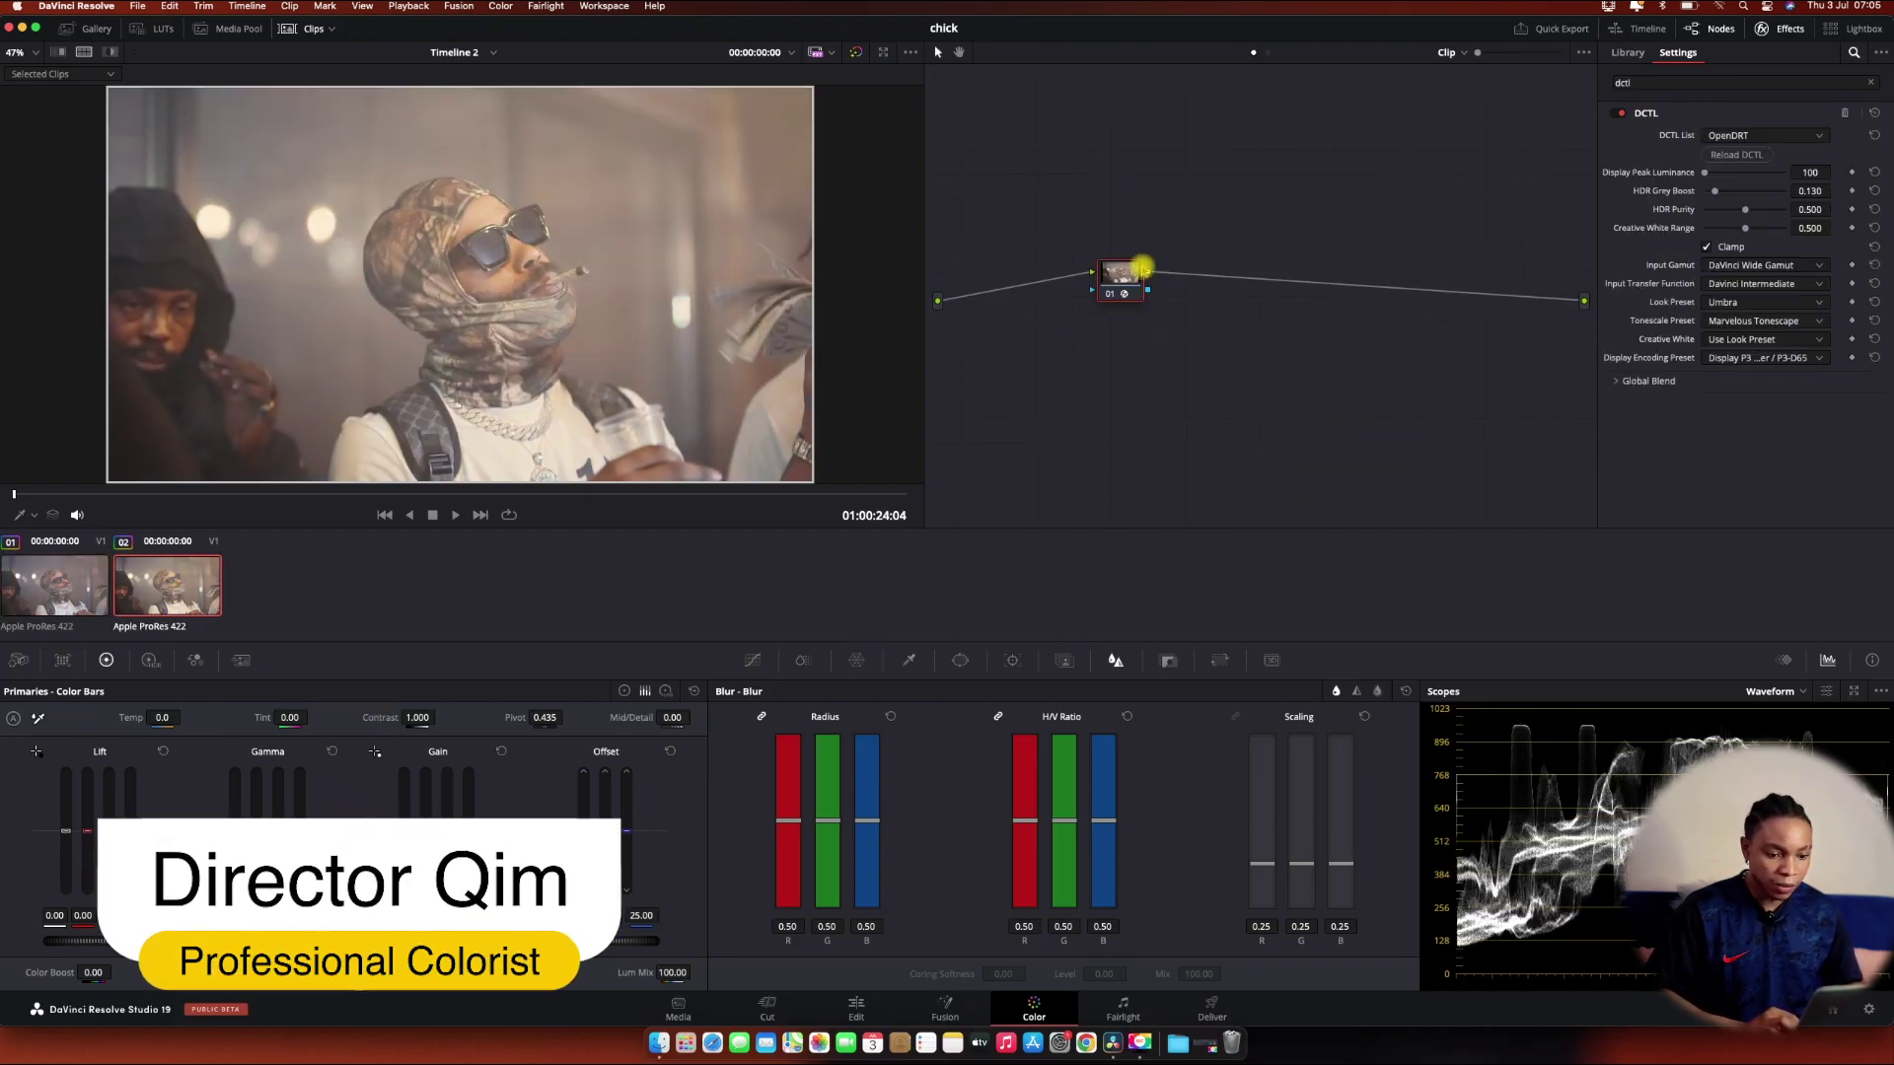
{"action": "key", "text": "="}
{"action": "key", "text": "shift+s"}
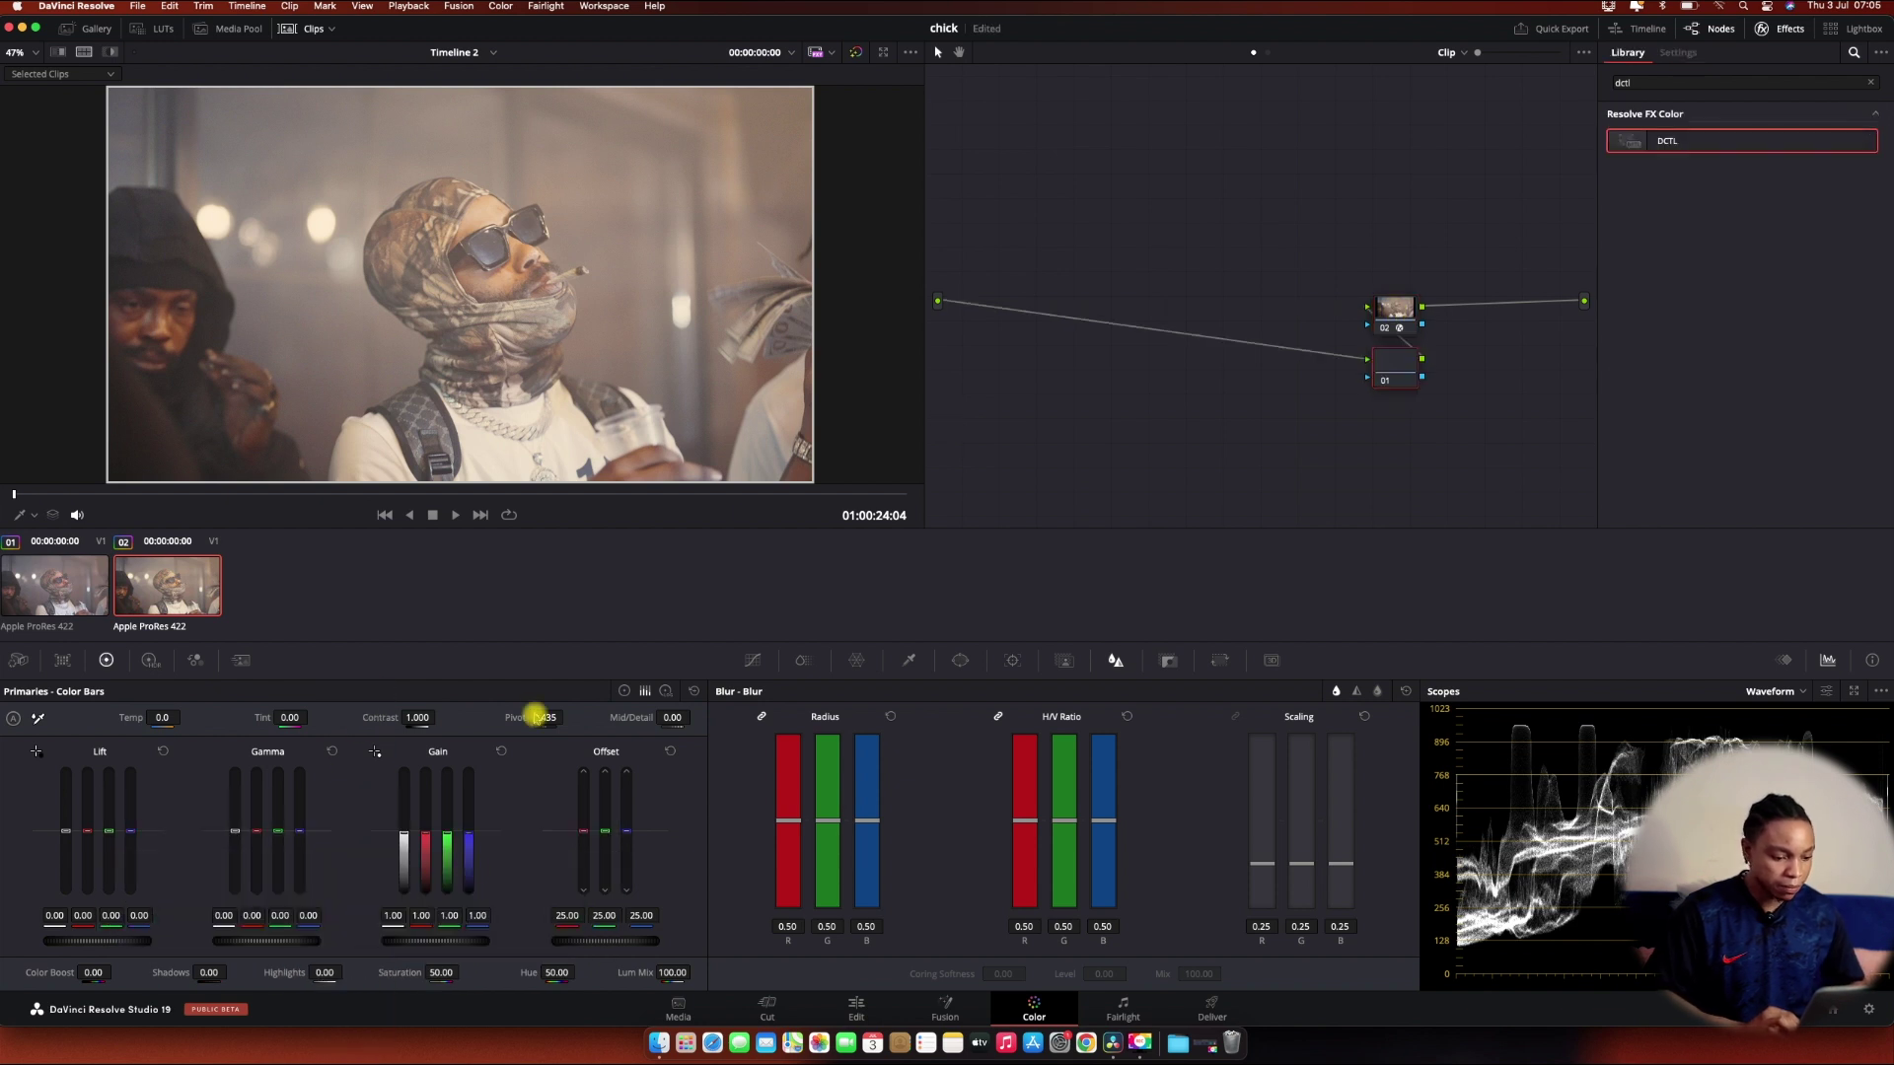
{"action": "left_click_drag", "start_coordinate": [609, 942], "coordinate": [563, 942]}
Step: Add a node before the Color Space Transform on the first clip and lower its offset to 13.20
{"action": "left_click", "coordinate": [63, 577]}
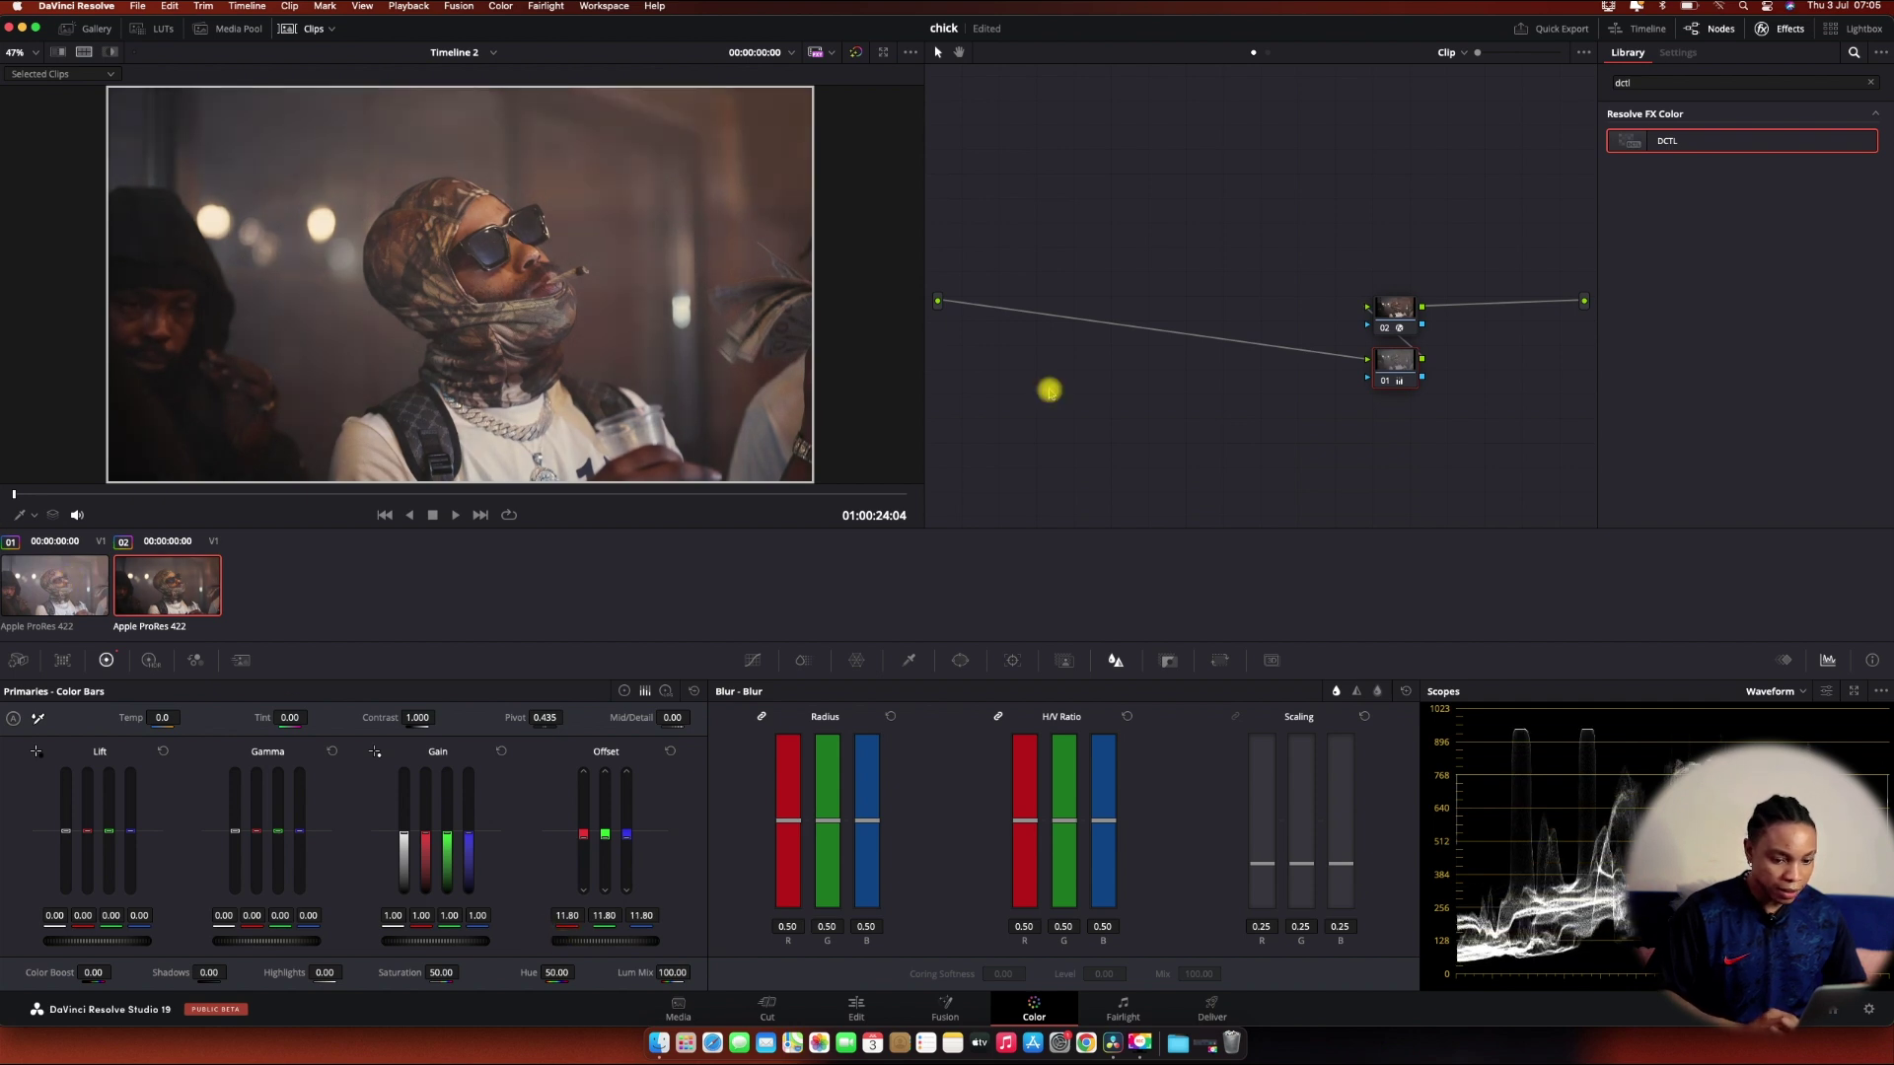
{"action": "left_click", "coordinate": [1341, 314]}
{"action": "key", "text": "alt+shift+s"}
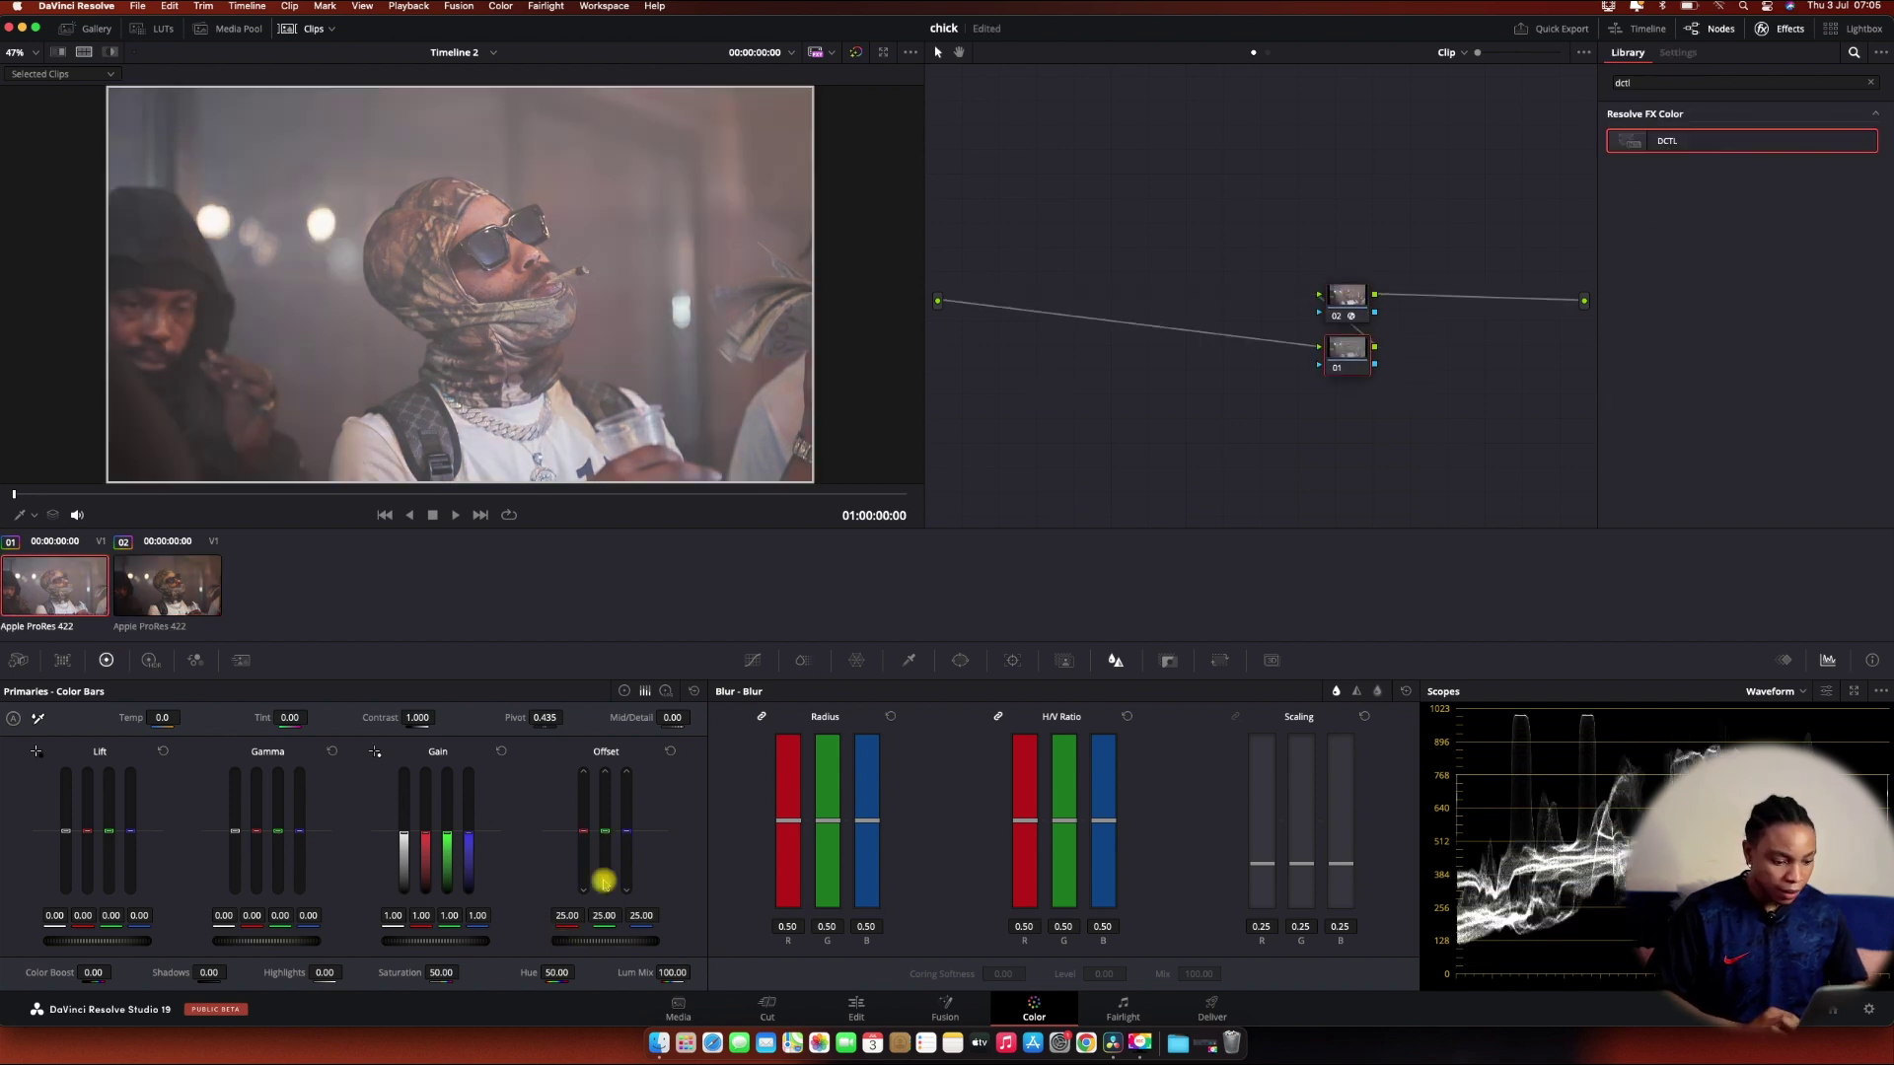
{"action": "left_click_drag", "start_coordinate": [612, 933], "coordinate": [499, 947]}
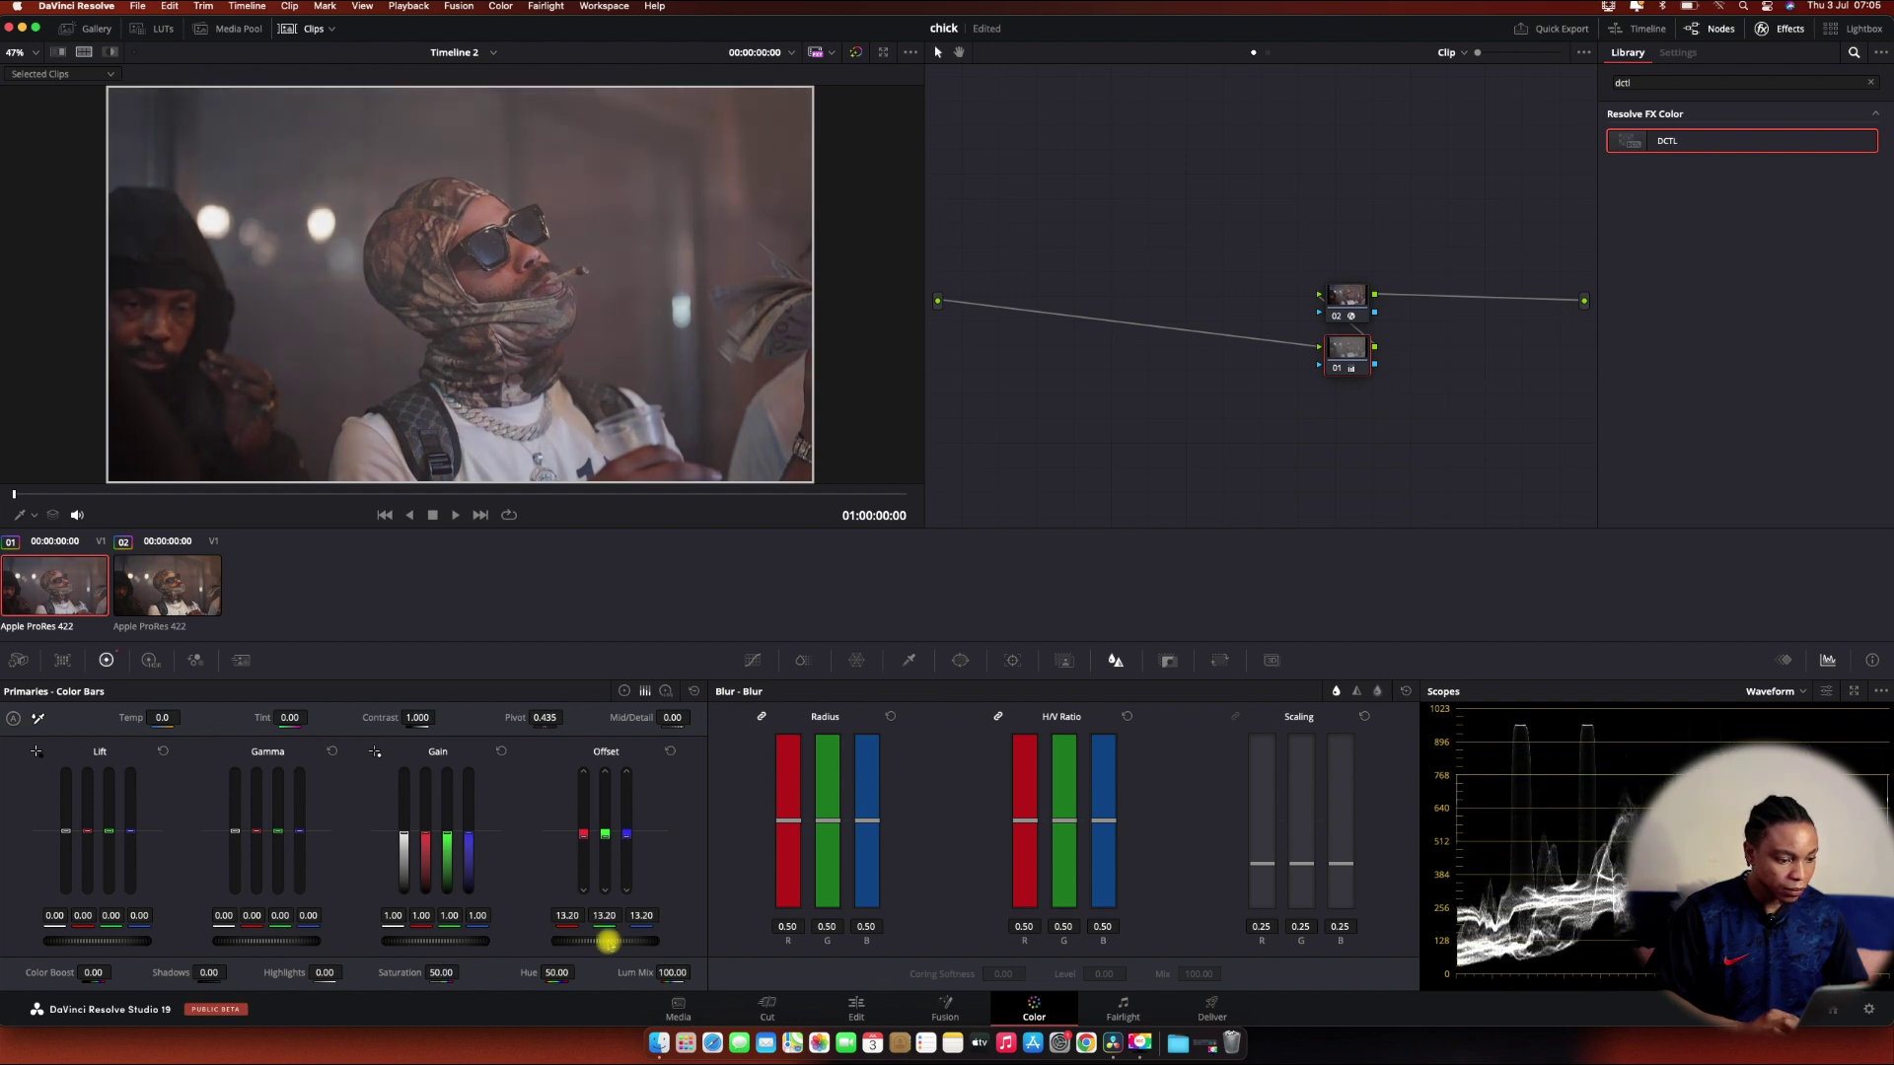
Step: Compare the two darkened clips side by side in a full-screen split view
{"action": "left_click", "coordinate": [163, 596], "text": "super"}
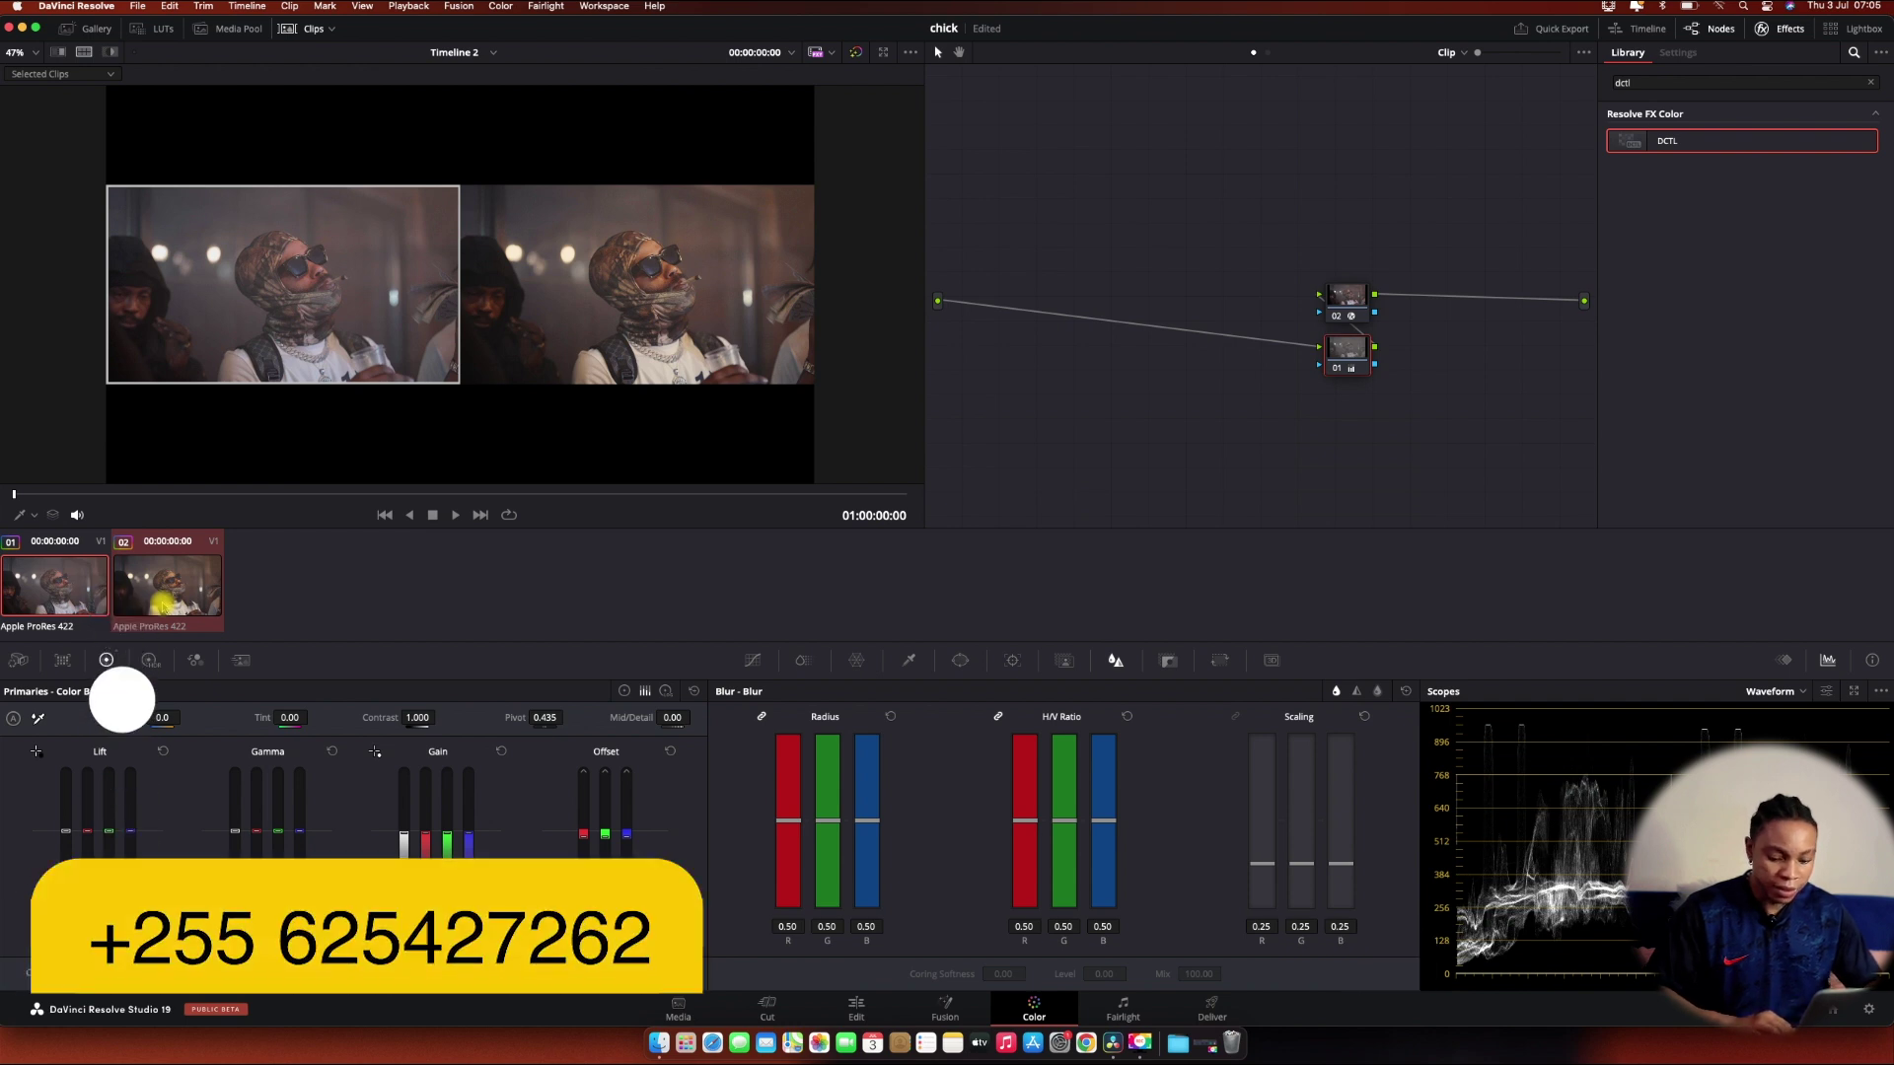
{"action": "key", "text": "p"}
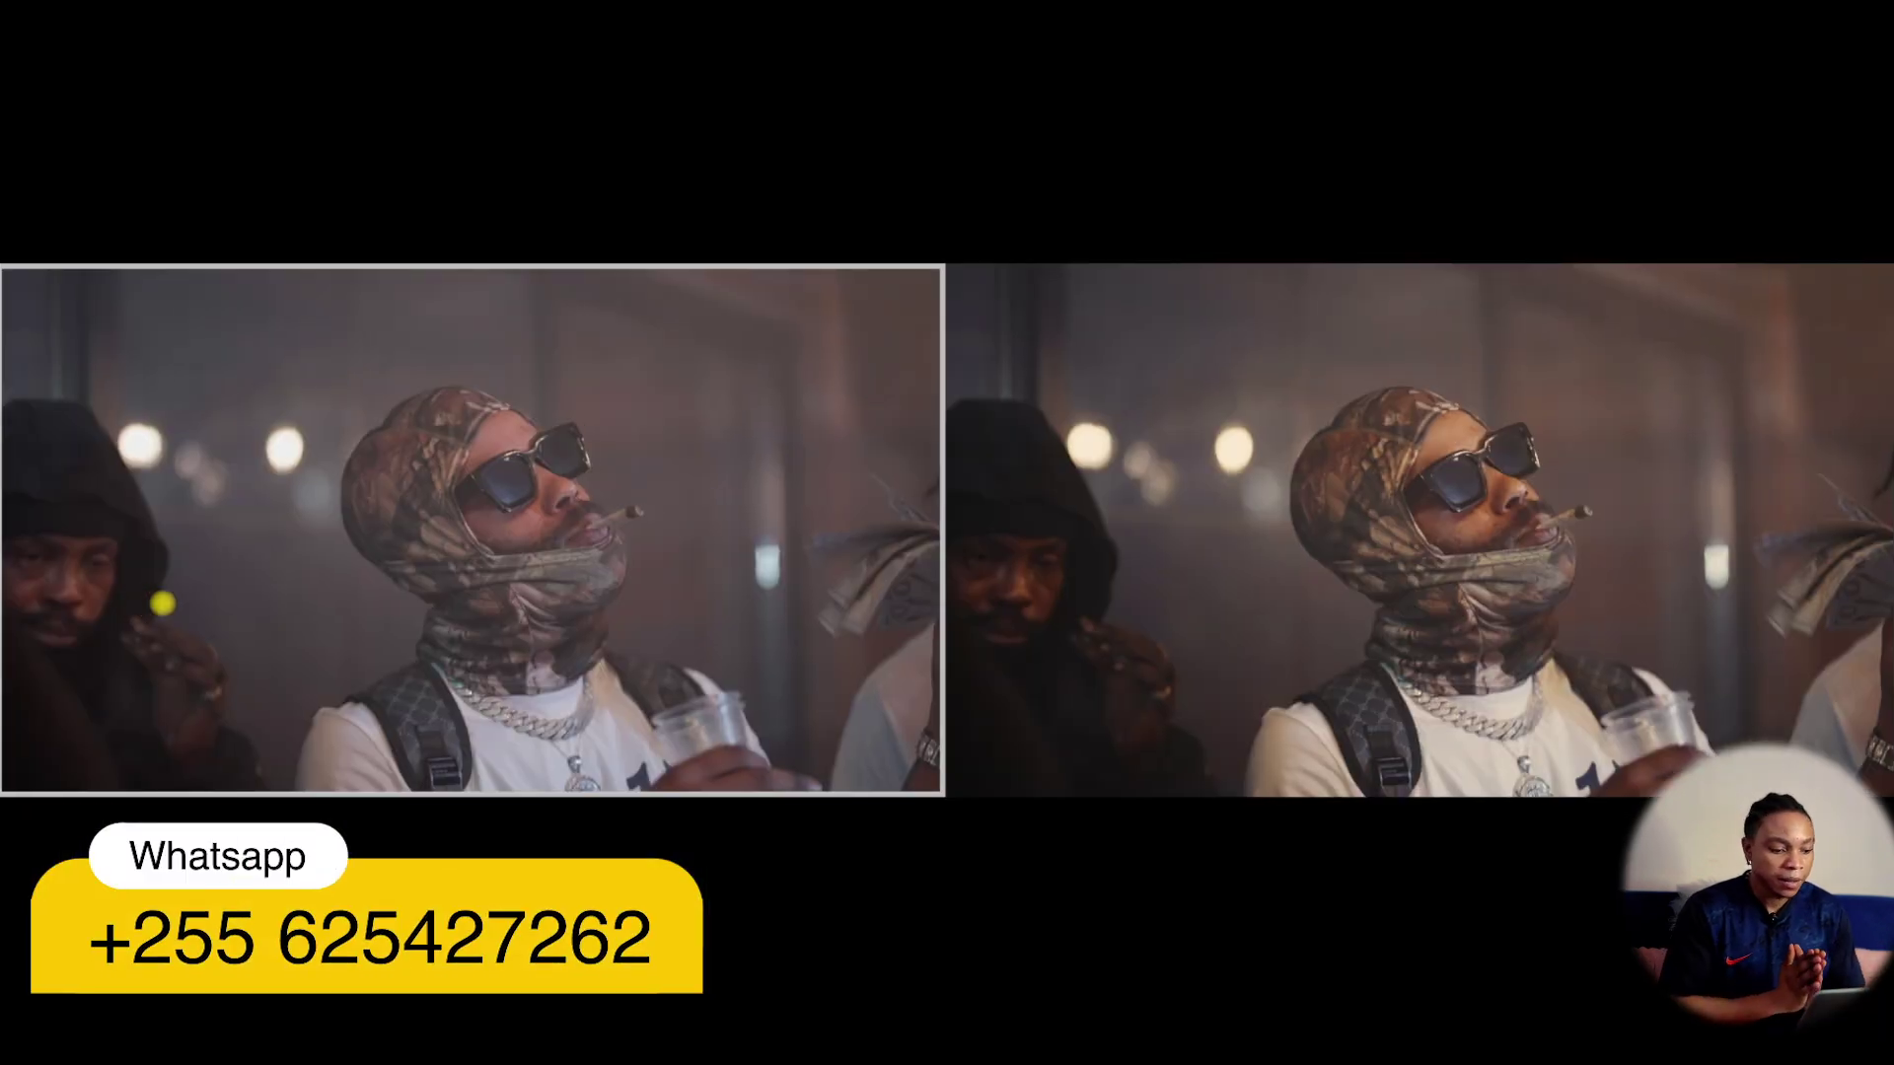